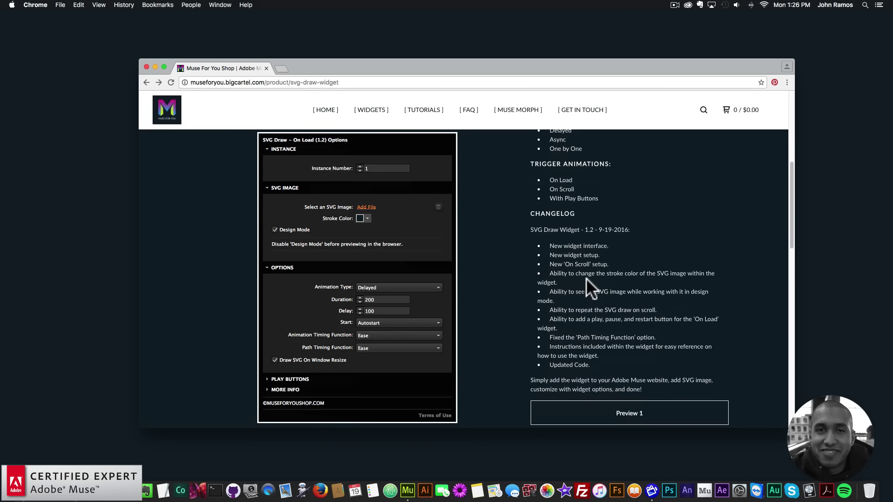
Read the SVG Draw widget's version 1.2 changelog and examine the On Load and On Scroll option panels on the product page
scroll(586, 277, down, 1)
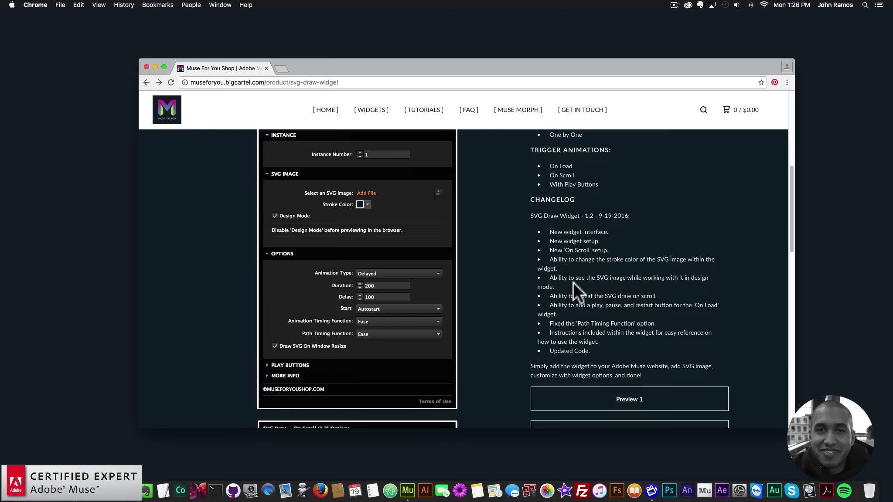
scroll(571, 284, down, 2)
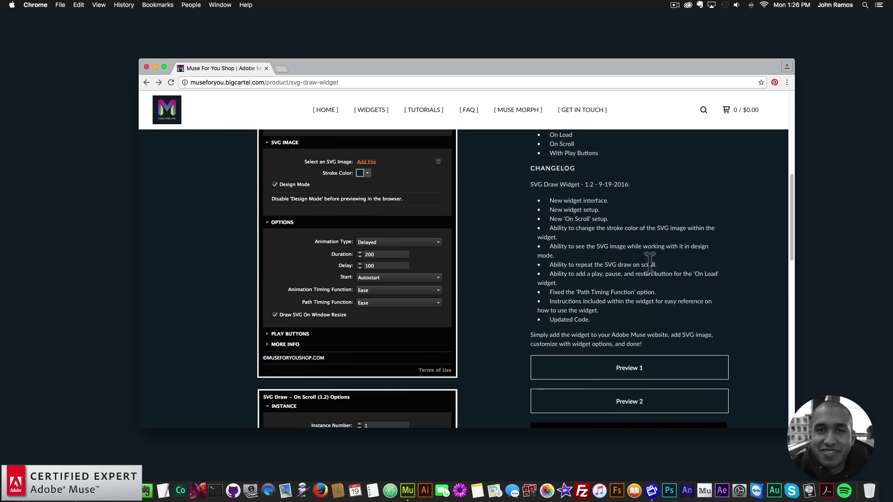
scroll(650, 265, down, 1)
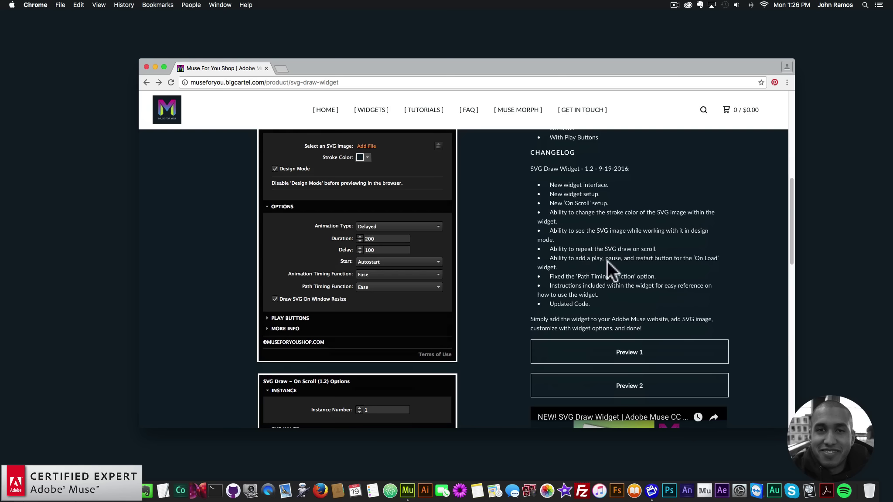
scroll(596, 265, down, 1)
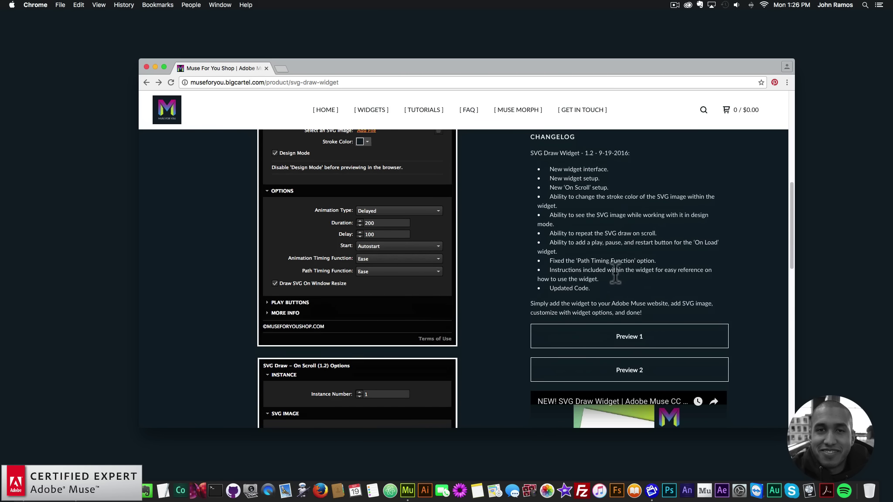
scroll(613, 271, down, 1)
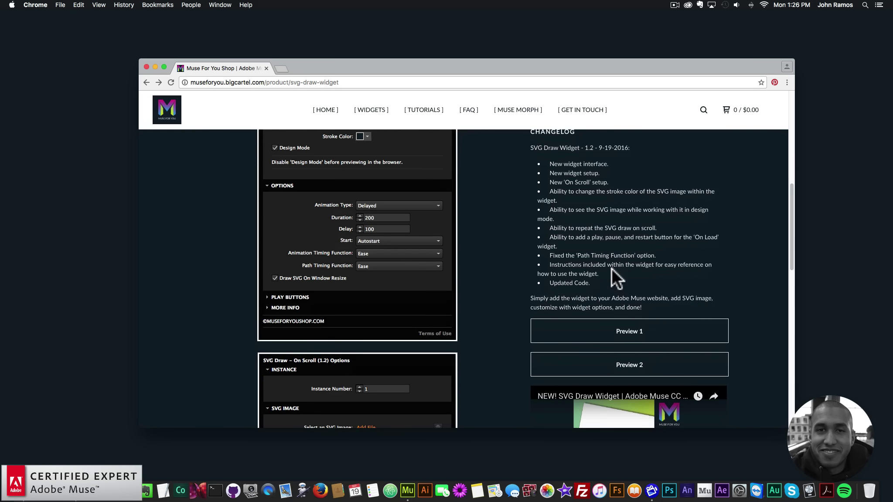
scroll(584, 264, down, 2)
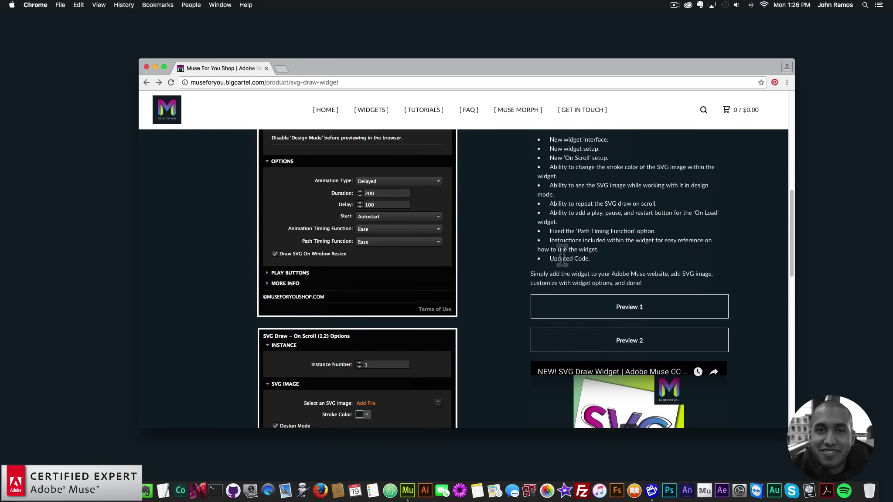
scroll(592, 255, down, 1)
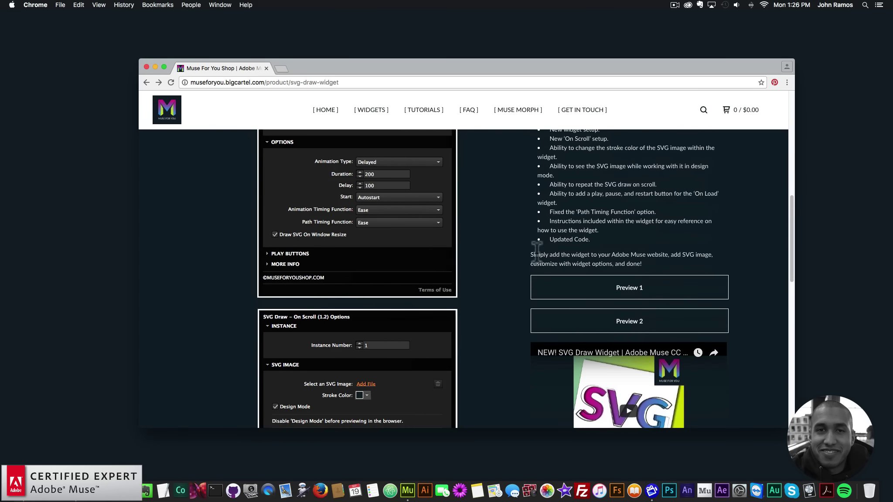
scroll(523, 257, up, 5)
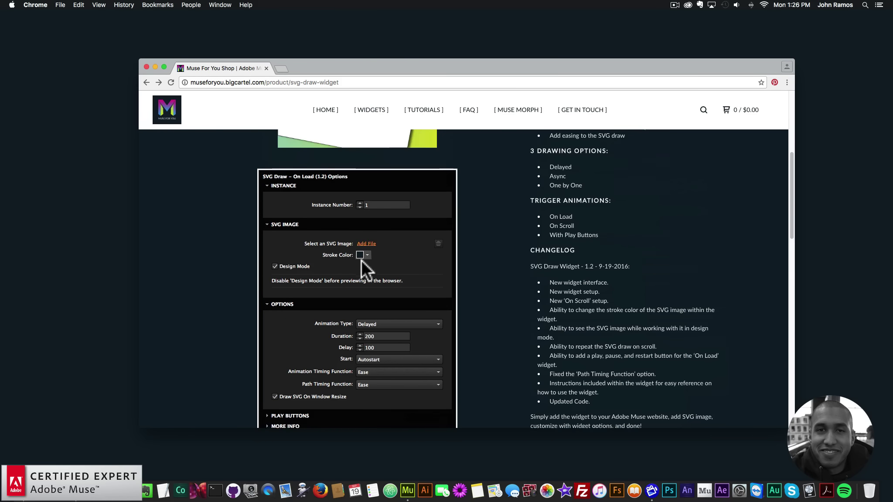
scroll(362, 261, down, 8)
scroll(367, 266, down, 4)
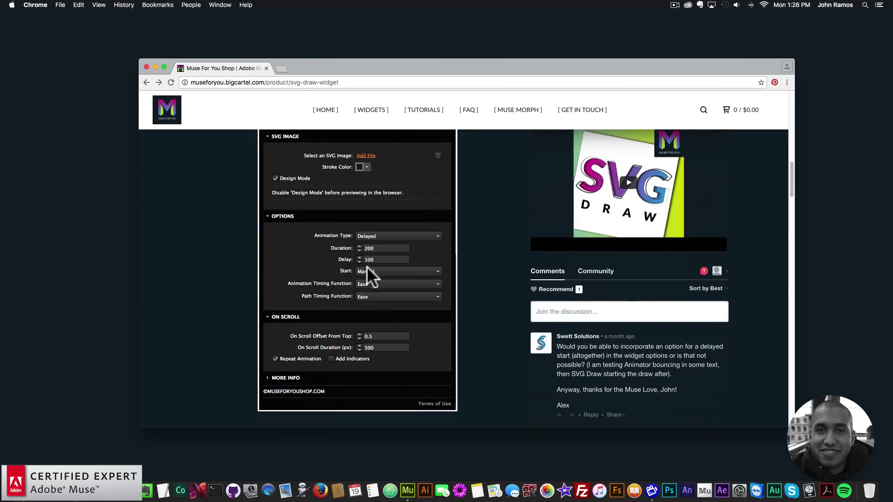
scroll(374, 263, up, 10)
scroll(674, 290, down, 3)
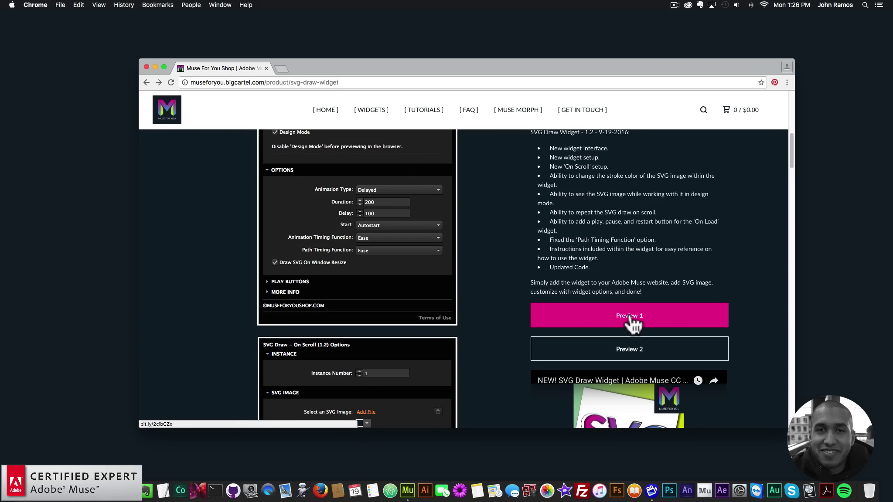
Open the widget's Preview 1 demo and replay the Delayed drawing animation
click(634, 319)
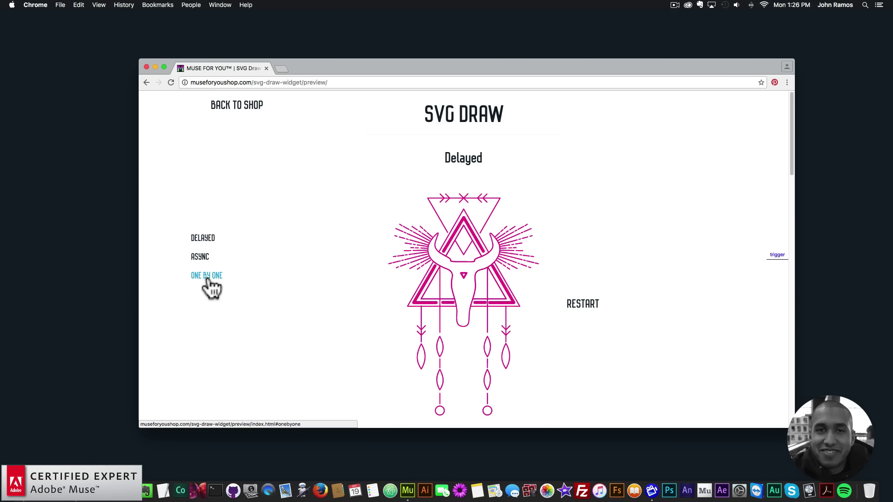
click(583, 308)
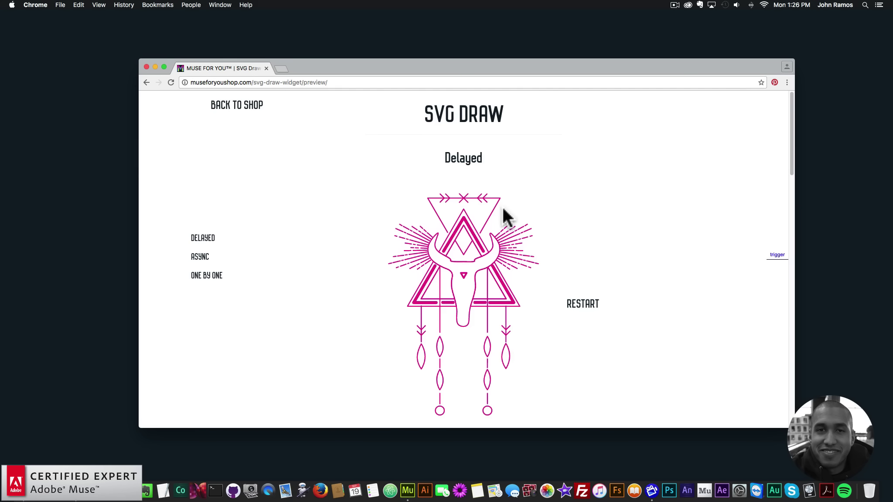
click(586, 304)
Examine how the Async and One By One drawings animate relative to the start and trigger markers in the preview
scroll(575, 292, down, 5)
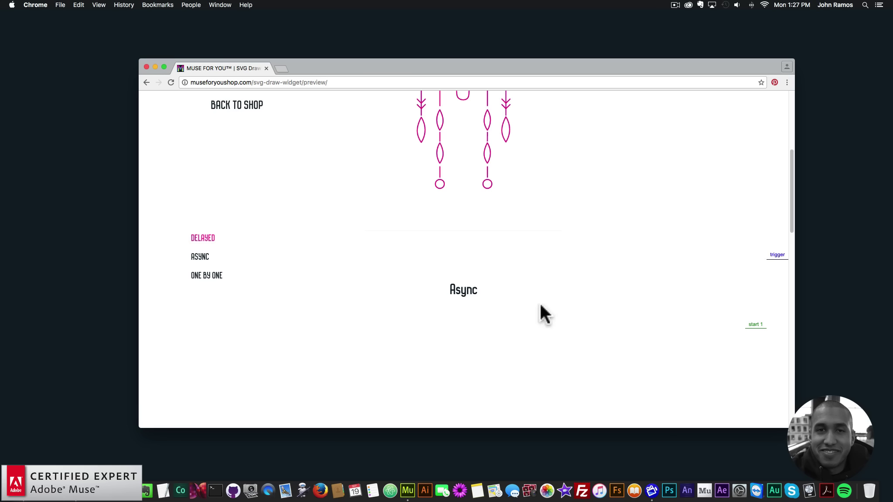
scroll(654, 314, down, 1)
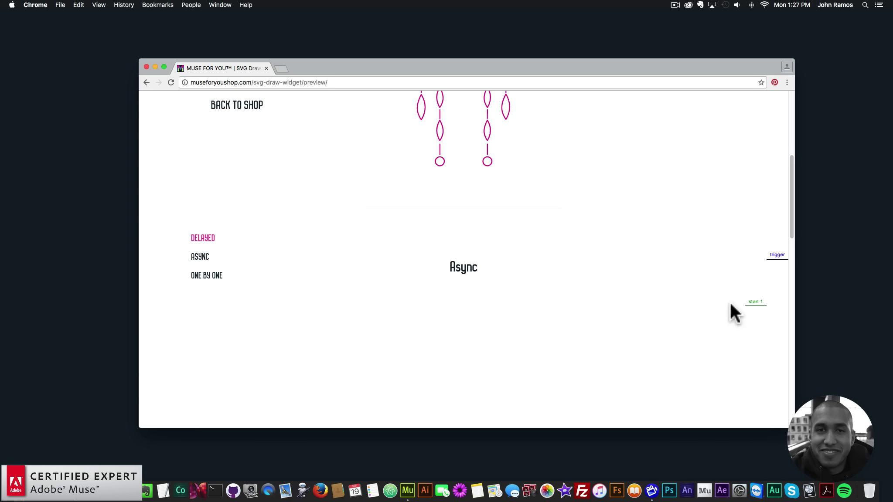
scroll(753, 296, down, 1)
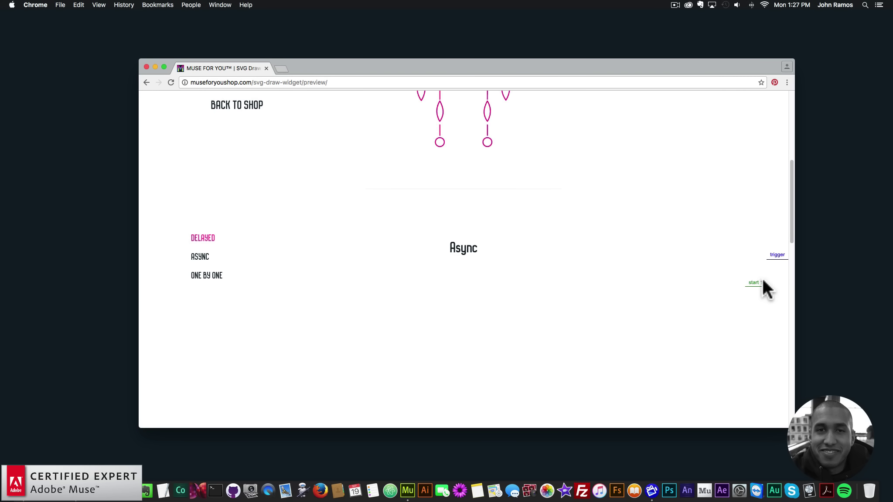
scroll(763, 281, down, 1)
scroll(763, 288, down, 2)
scroll(763, 289, down, 1)
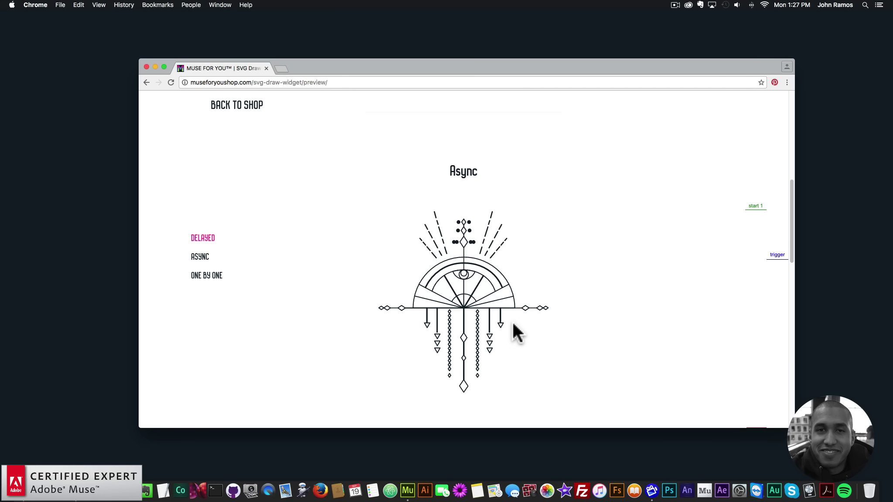
scroll(574, 288, down, 5)
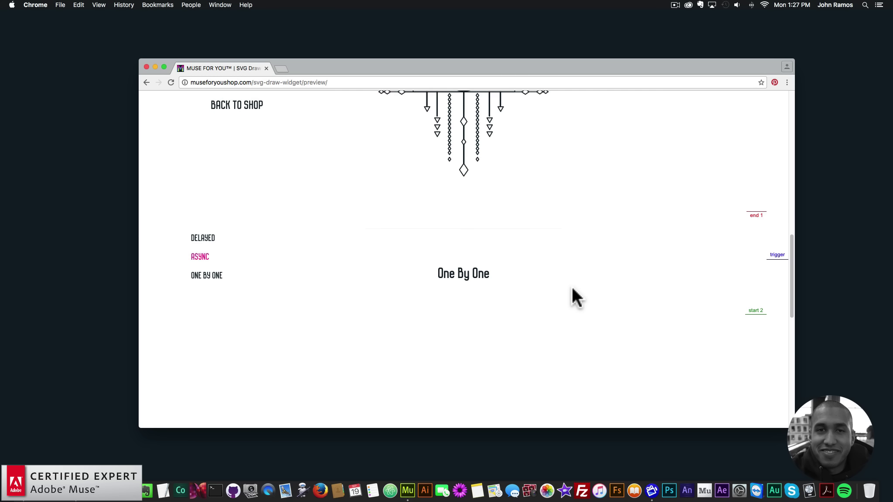
scroll(572, 287, down, 2)
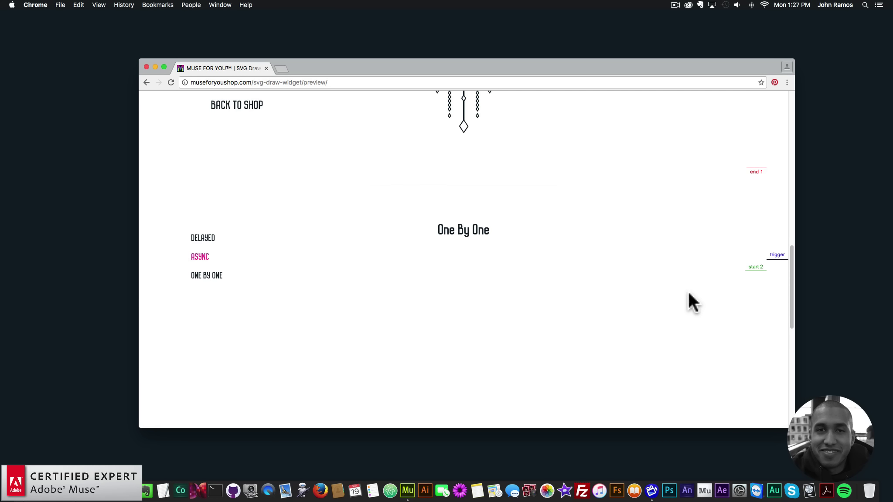
scroll(757, 281, up, 1)
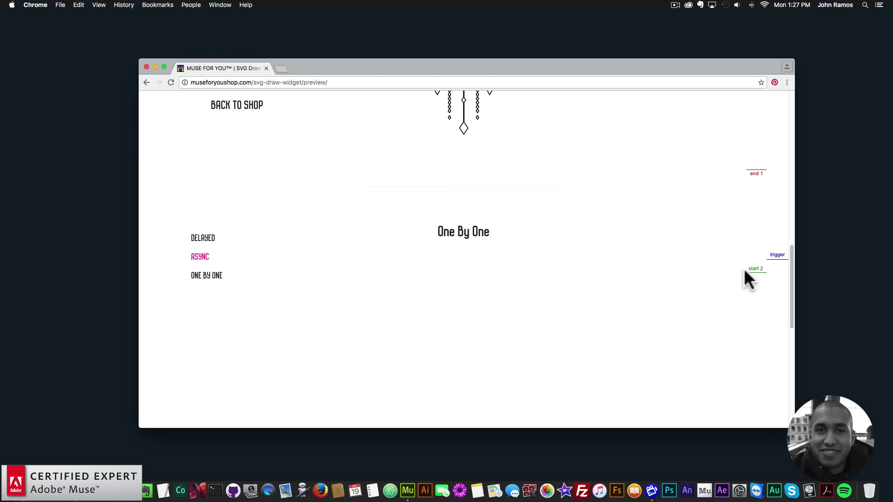
scroll(761, 271, down, 2)
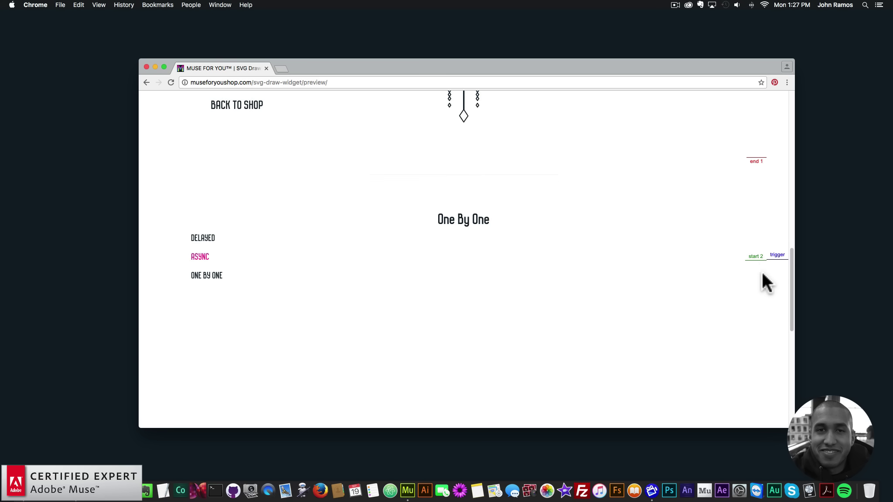
scroll(762, 271, down, 4)
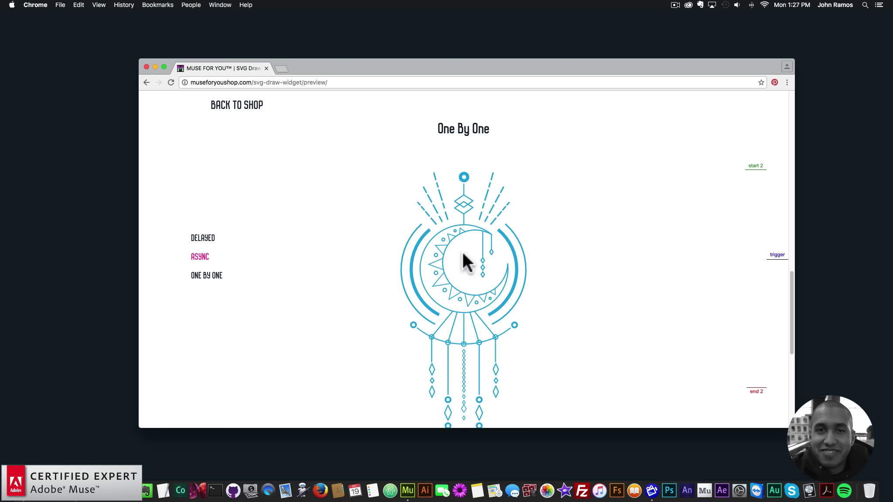
Check the Async drawing's repeat on scroll, return to the Delayed section and restart its animation
scroll(670, 264, up, 7)
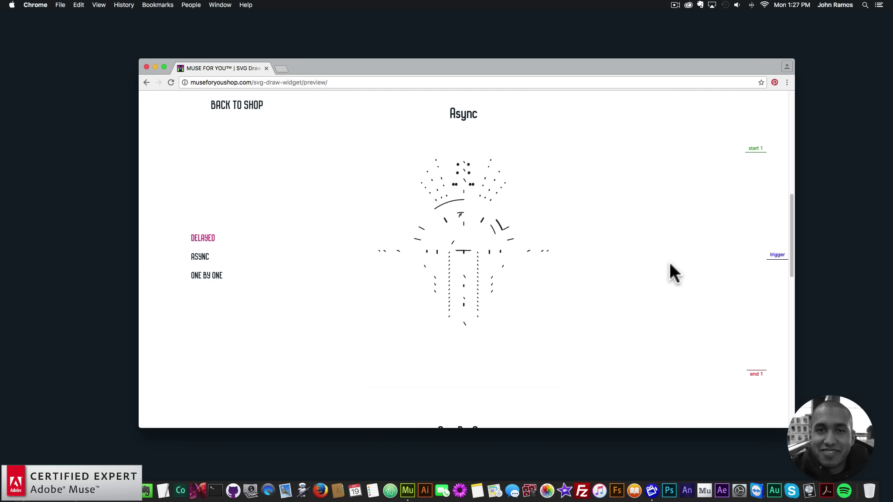
scroll(670, 265, up, 2)
scroll(611, 270, up, 3)
scroll(629, 260, up, 8)
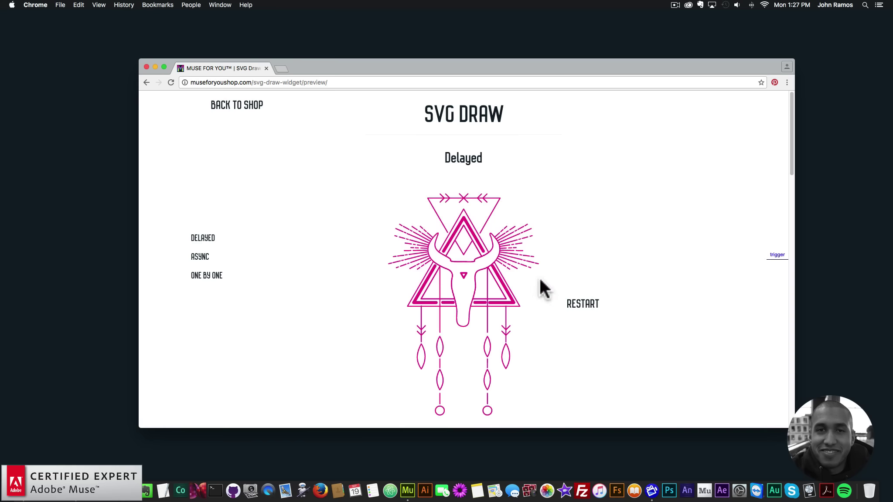
click(584, 307)
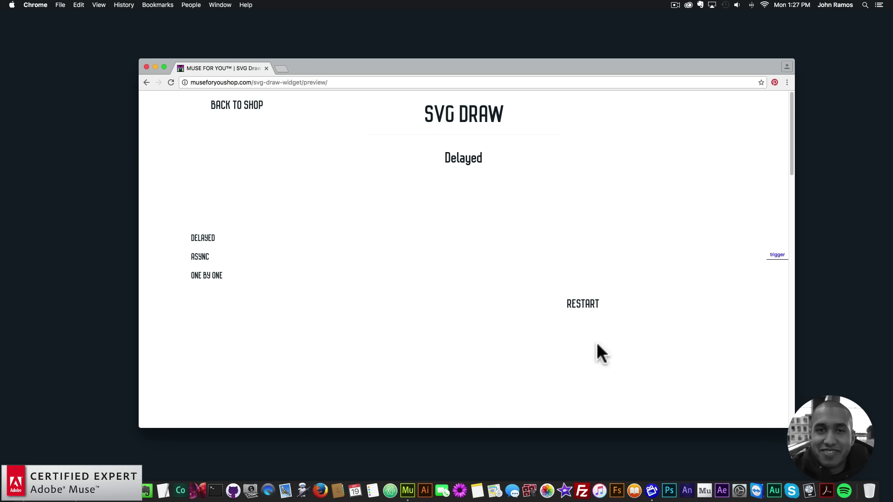
click(574, 308)
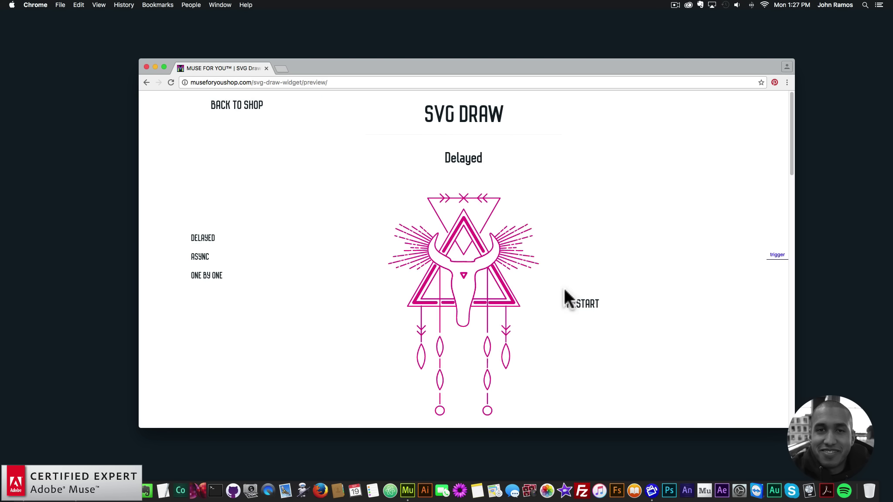
click(580, 306)
Examine the repeated scroll animations of the Async and One By One drawings, finishing back at the Delayed section
scroll(578, 294, down, 5)
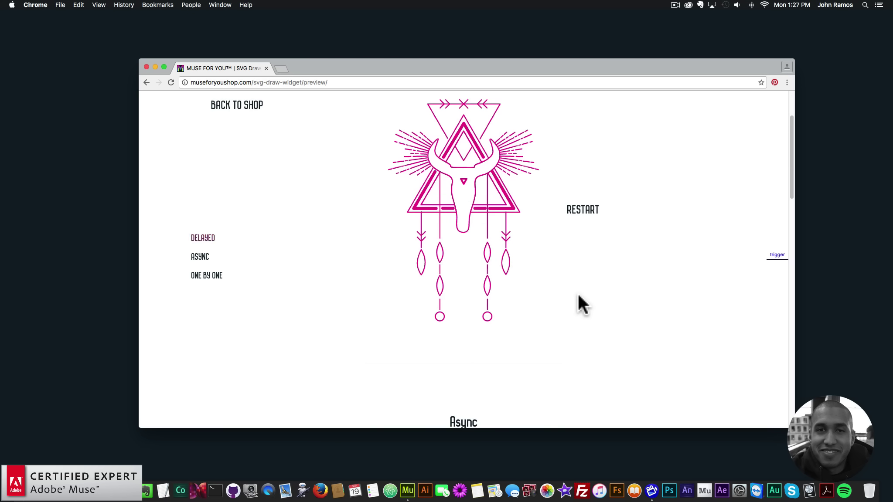
scroll(577, 295, down, 6)
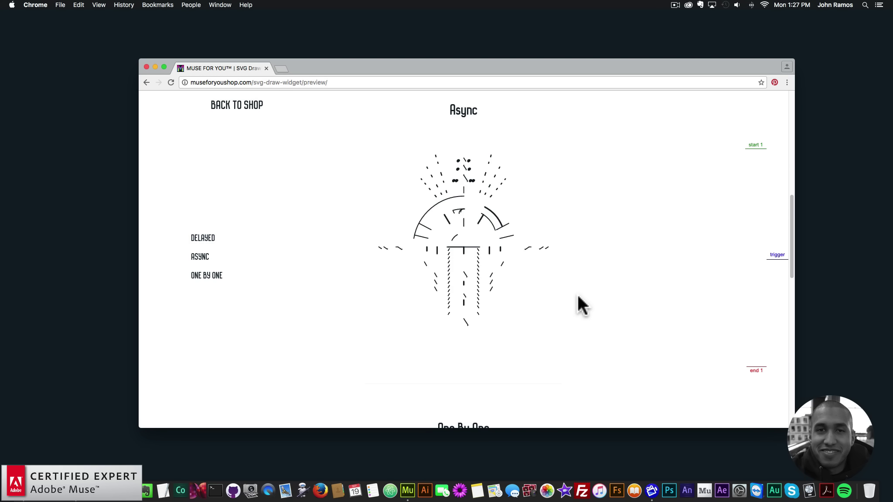
scroll(578, 295, down, 6)
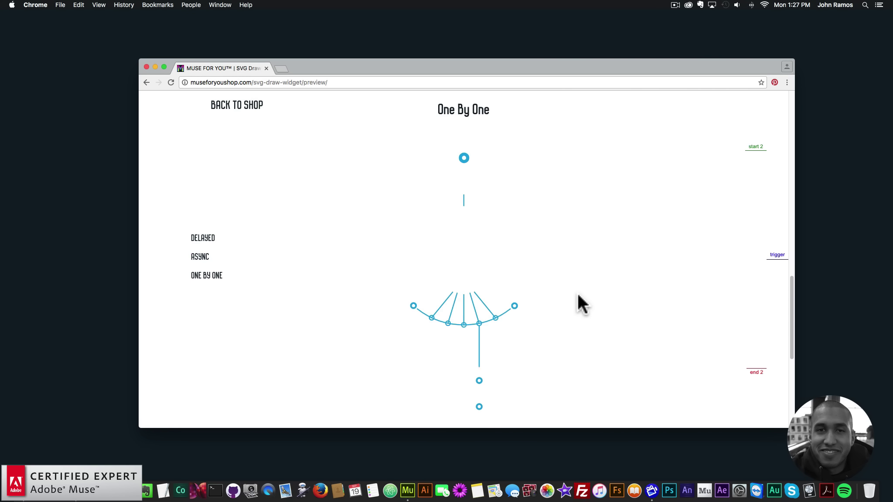
scroll(578, 293, up, 3)
scroll(578, 292, down, 4)
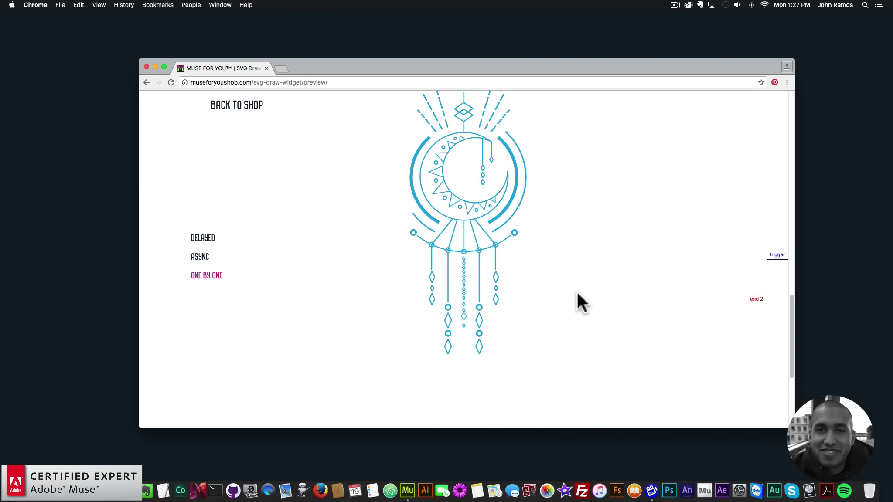
scroll(577, 292, up, 3)
scroll(576, 290, up, 2)
scroll(577, 290, up, 8)
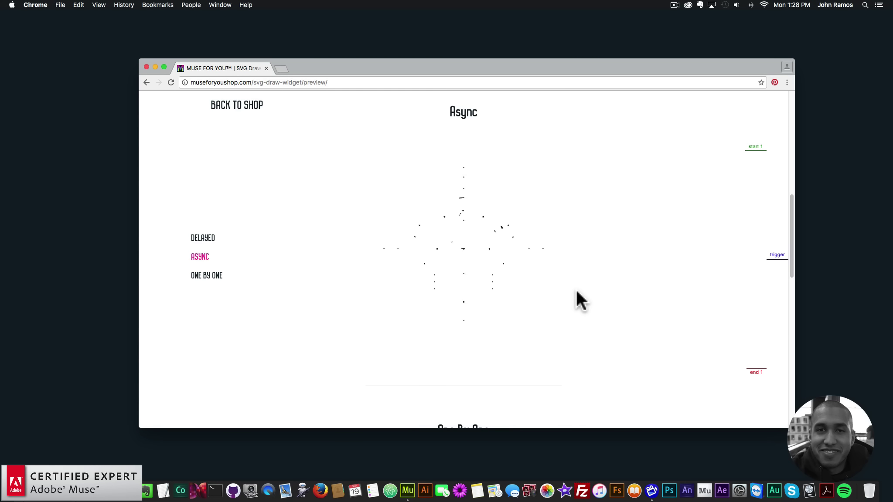
scroll(577, 290, up, 2)
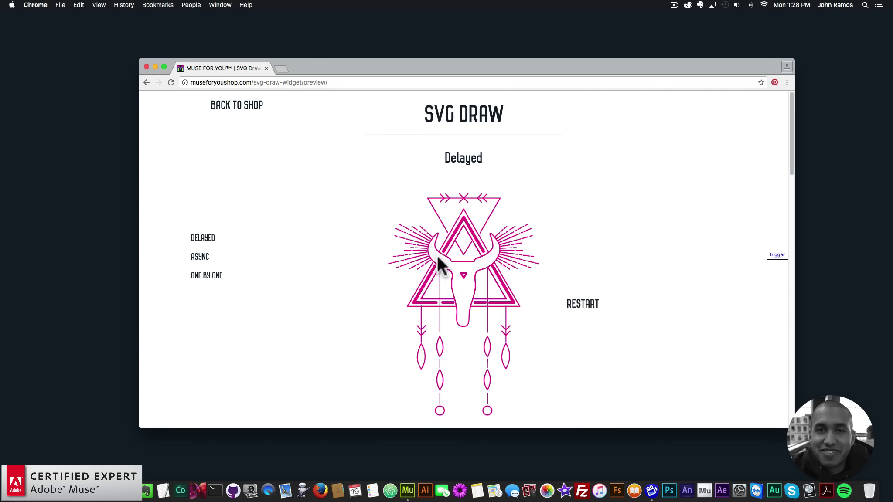
Open museforyoushop.com in a new browser tab and view the featured subscription offer with its PayPal checkout option
click(279, 69)
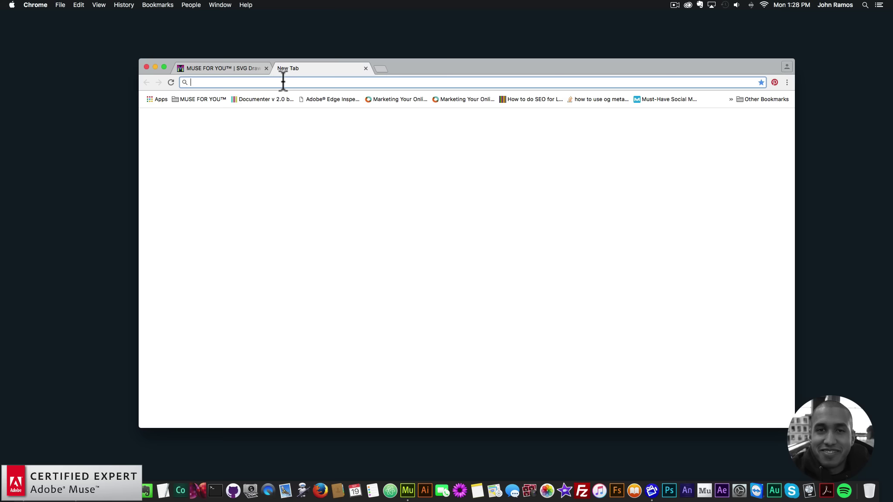
text(museforyoushop.co)
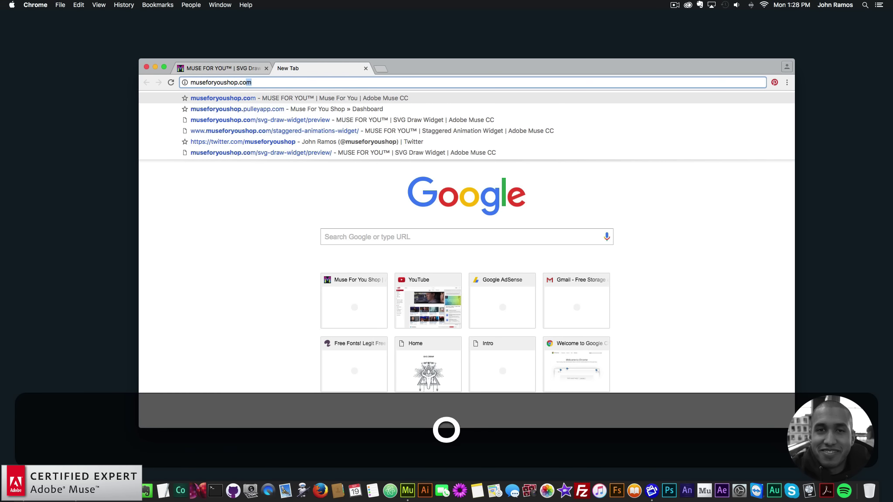
key(Return)
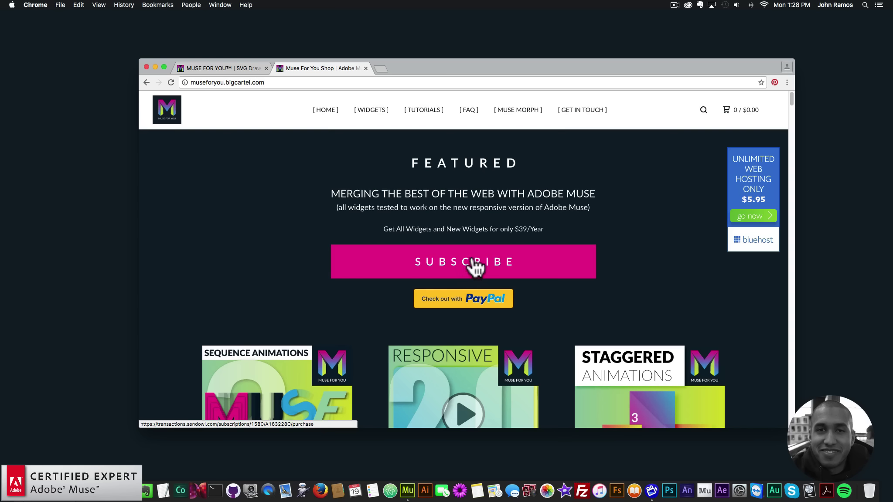
scroll(465, 274, down, 1)
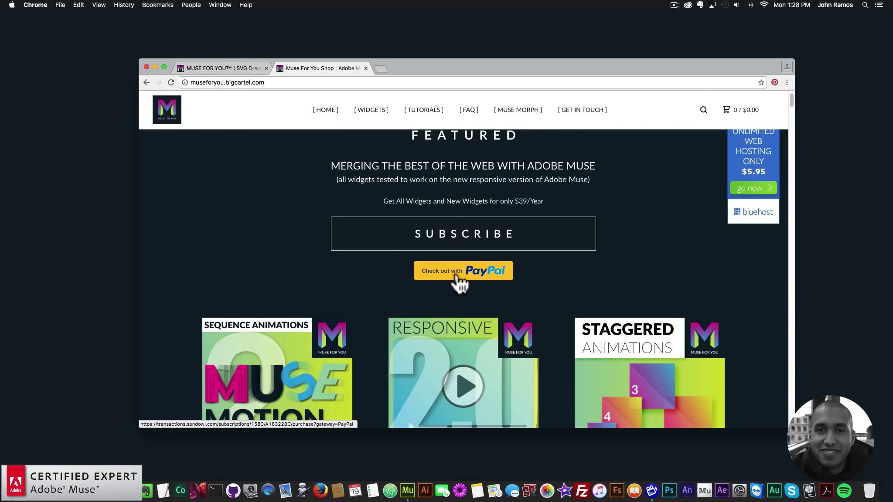
Open the SVG Draw Widget's product page in the shop and review its features, option screenshots and preview links
scroll(463, 275, down, 5)
scroll(463, 278, down, 12)
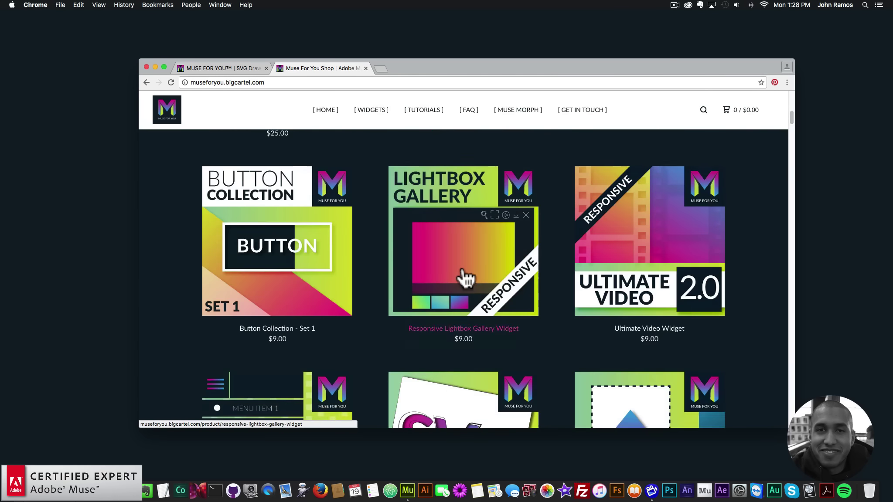
click(449, 320)
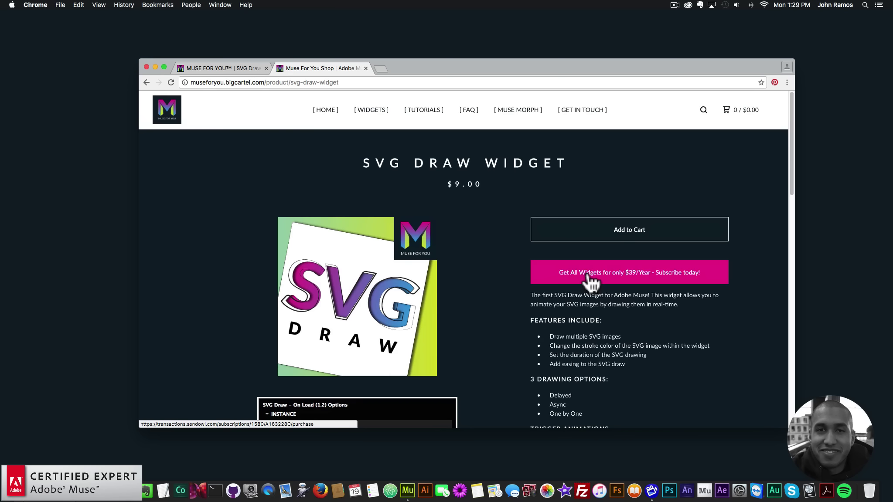
scroll(585, 277, down, 5)
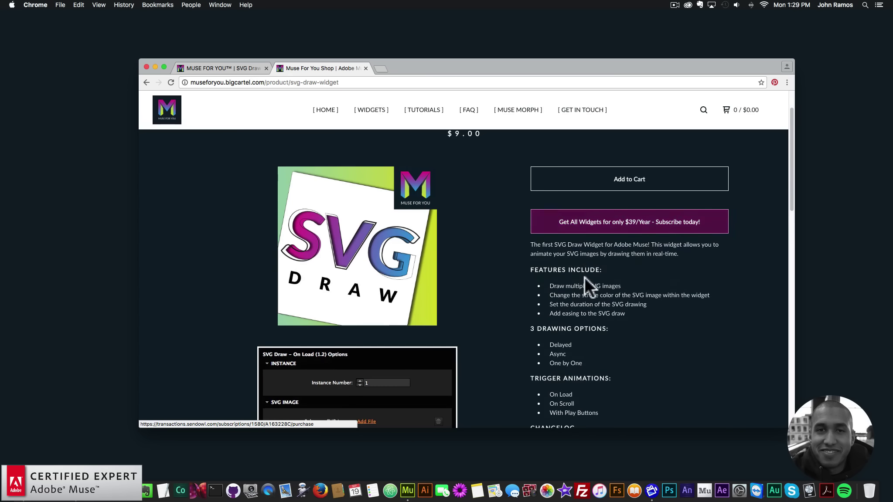
scroll(572, 270, down, 15)
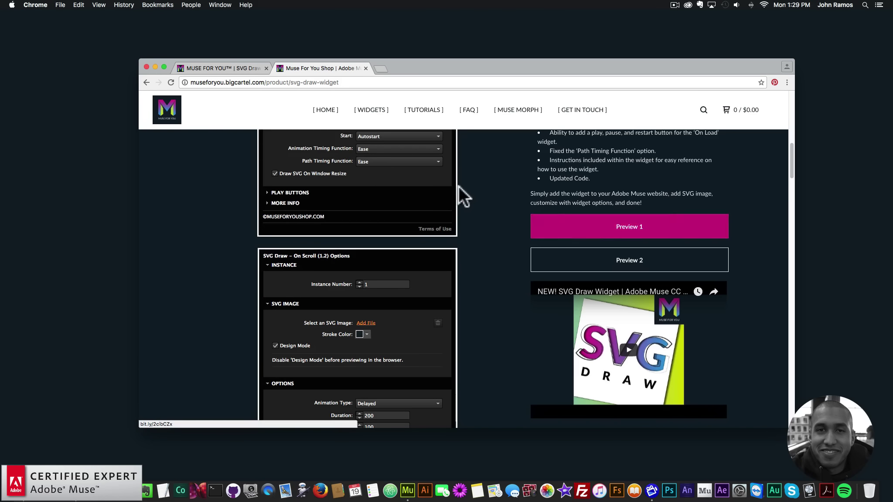
Switch to Adobe Muse and filter the widget library for "svg"
click(399, 486)
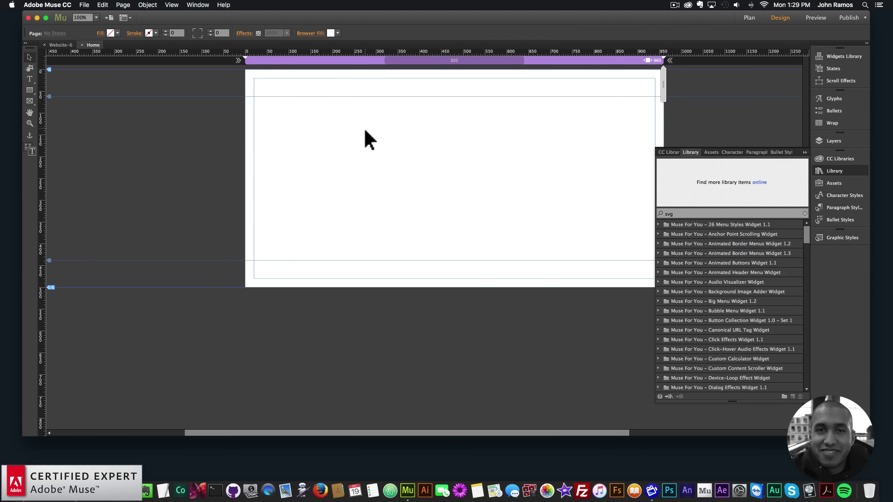
click(85, 5)
click(377, 160)
click(707, 215)
text(svg)
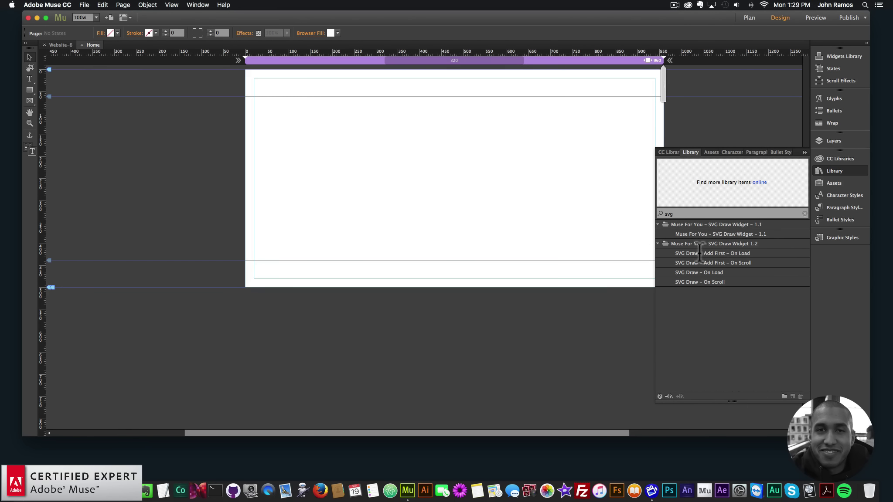
Place the SVG Draw – Add First – On Scroll widget just outside the page's upper-left corner at X -50, Y 0
click(697, 255)
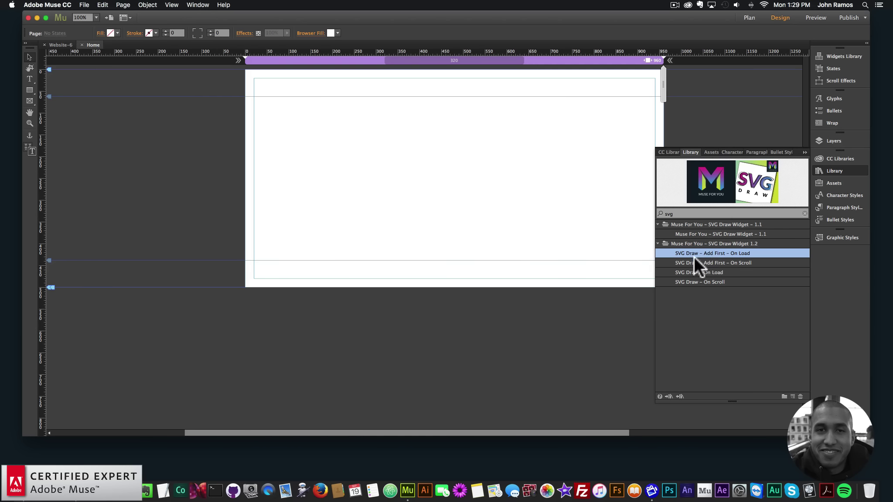
click(722, 262)
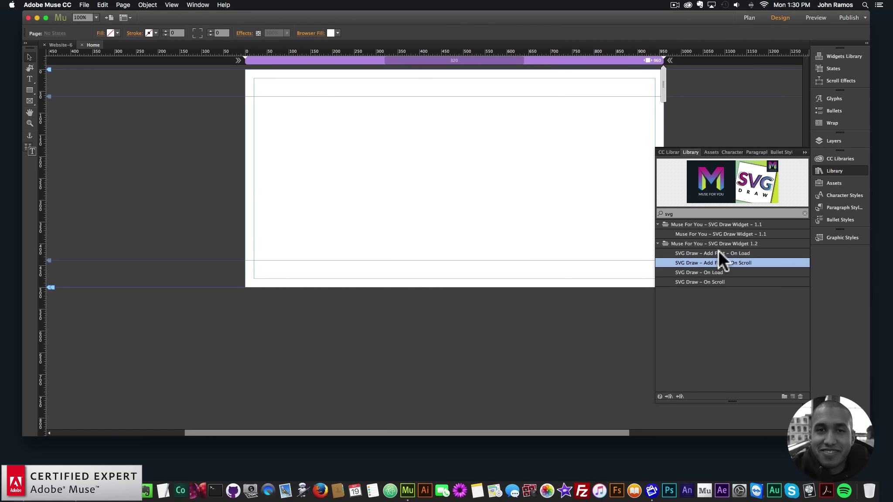
click(717, 253)
mouse_move(721, 263)
mouse_down()
mouse_move(732, 266)
mouse_move(384, 6)
mouse_move(220, 82)
mouse_move(236, 82)
mouse_up()
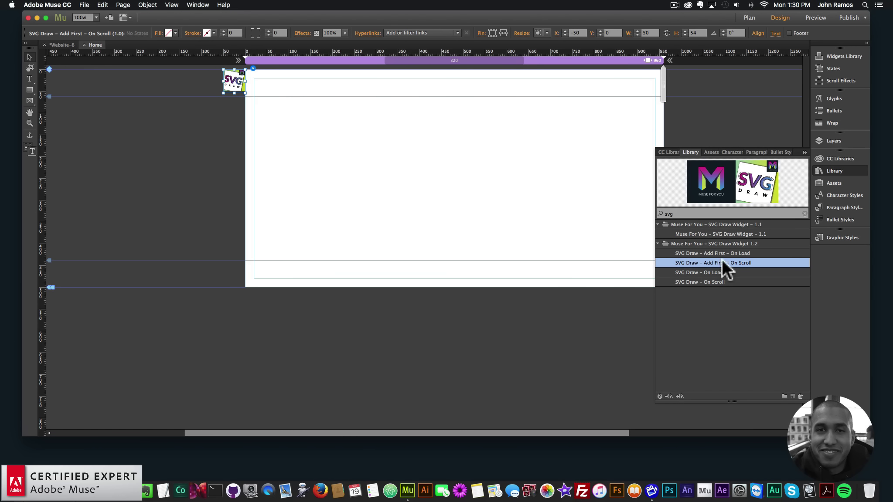
Place the SVG Draw – On Load widget on the page at about X 315, Y 84 and close its options
click(703, 273)
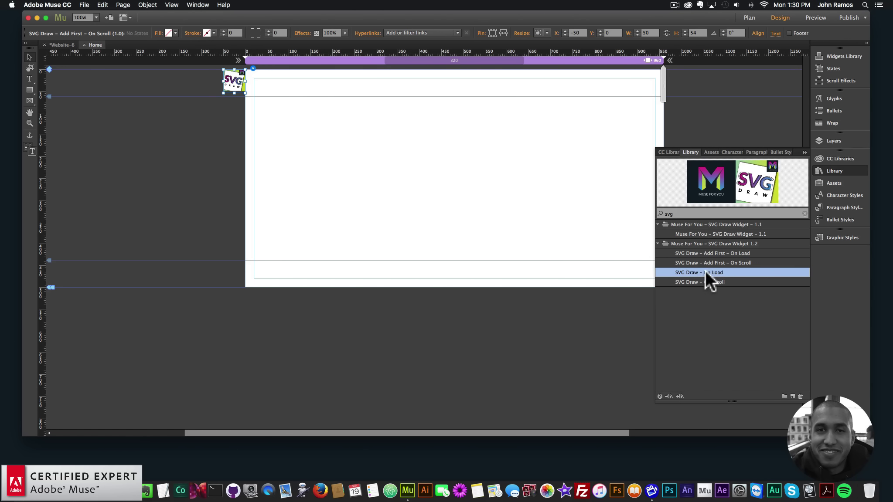
mouse_move(704, 272)
mouse_down()
mouse_move(609, 52)
mouse_move(362, 99)
mouse_move(382, 104)
mouse_up()
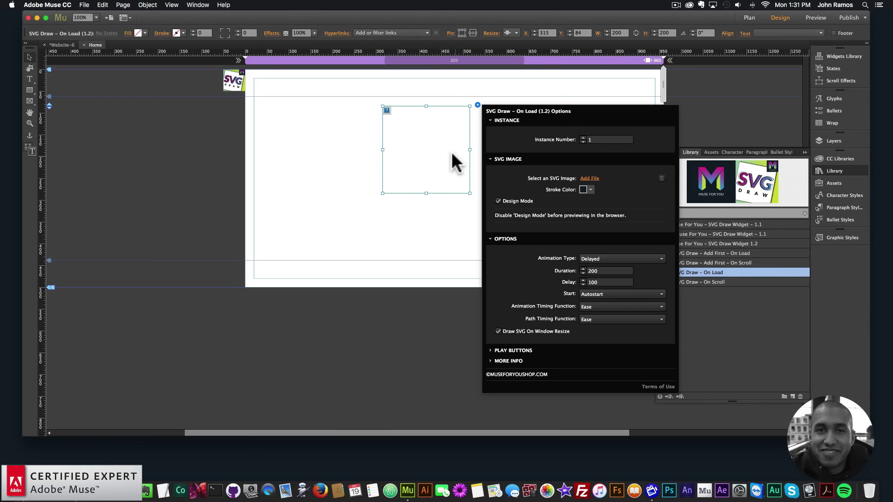
click(436, 141)
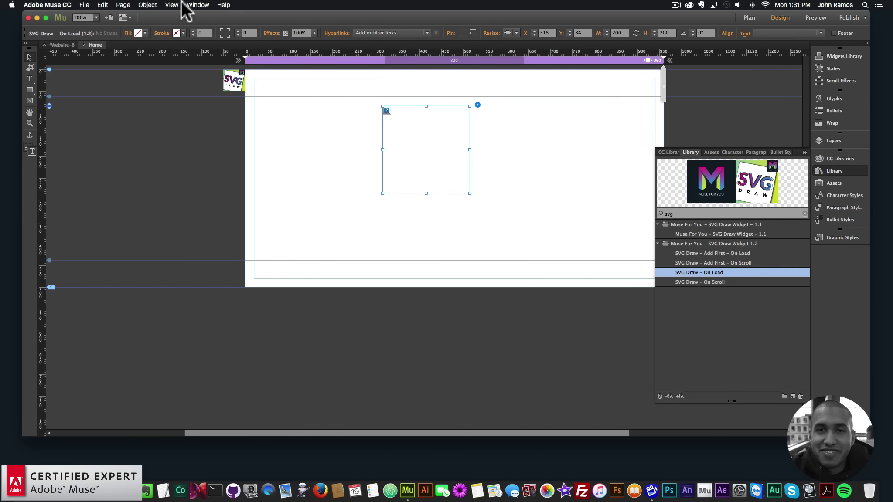
Hide the library, move the SVG Draw – On Load widget to about X 380, Y 62, and check its options
click(196, 5)
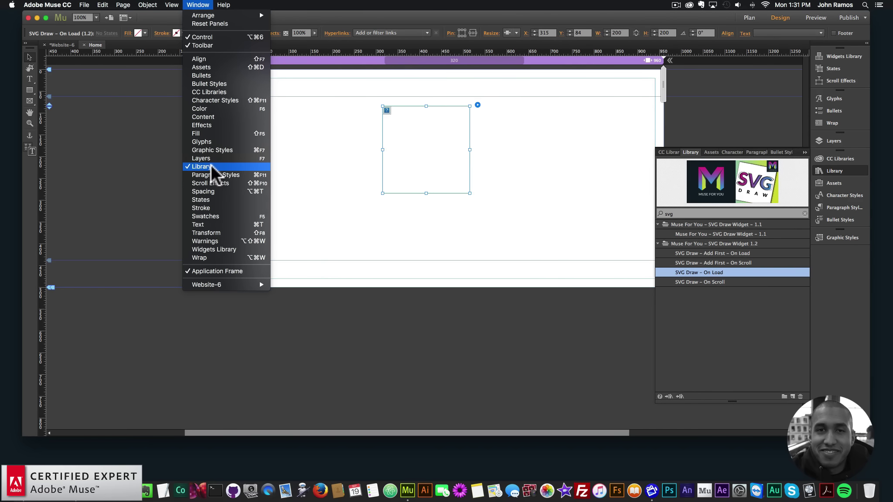
click(845, 179)
drag(445, 157, 474, 148)
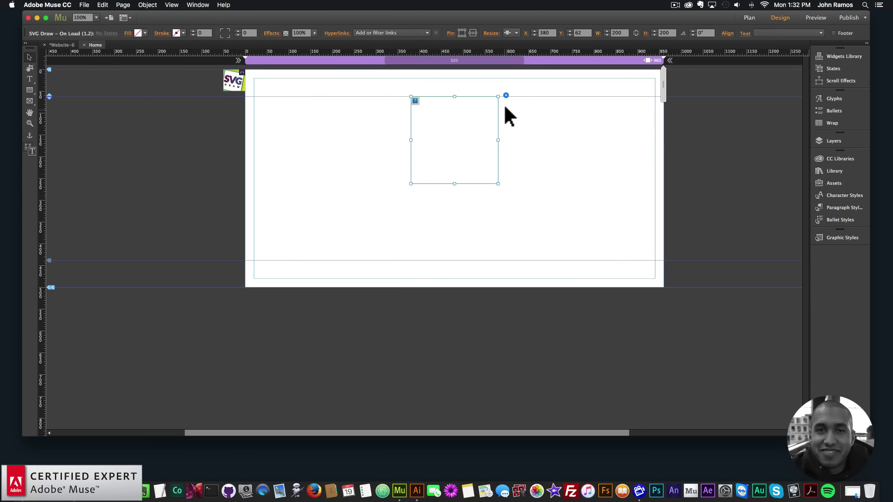
click(505, 95)
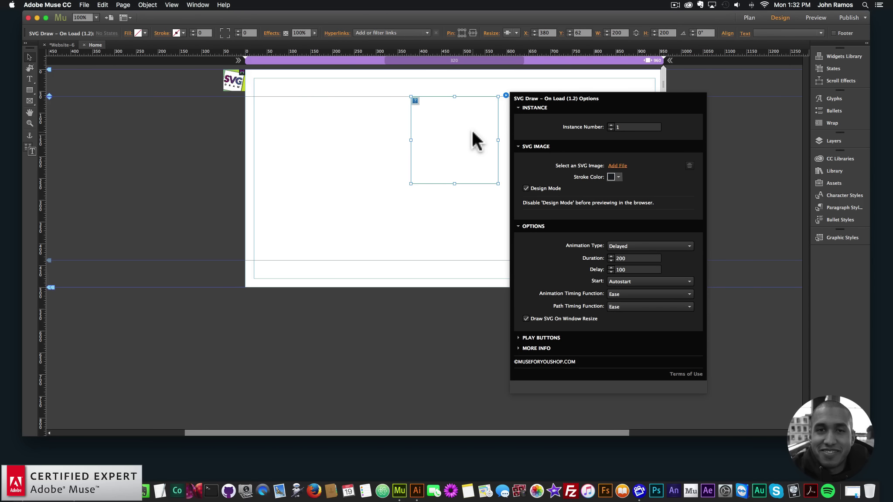
click(451, 238)
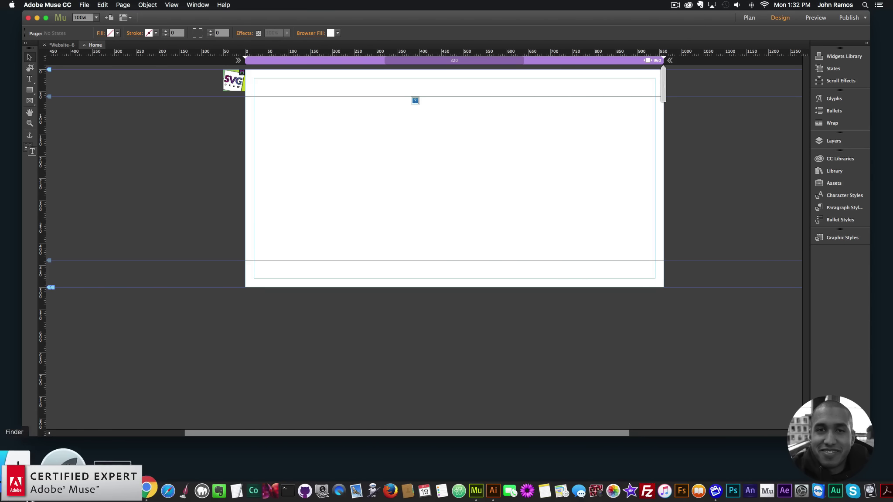
Open Tribal Shaman-02.ai from Finder in Illustrator and copy the crescent moon mandala
click(16, 492)
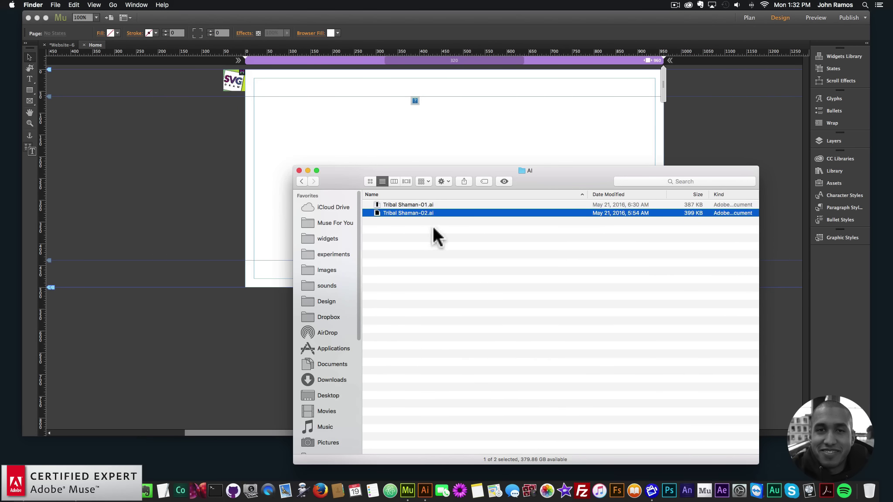
double_click(404, 212)
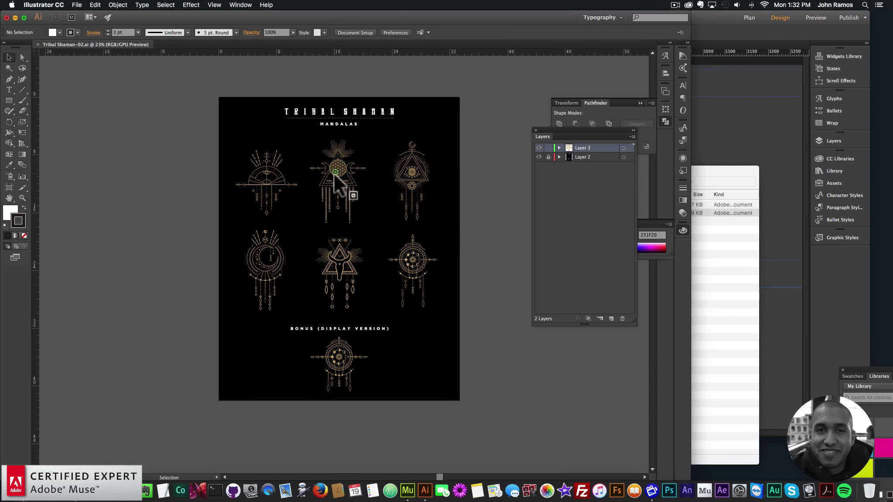
click(334, 174)
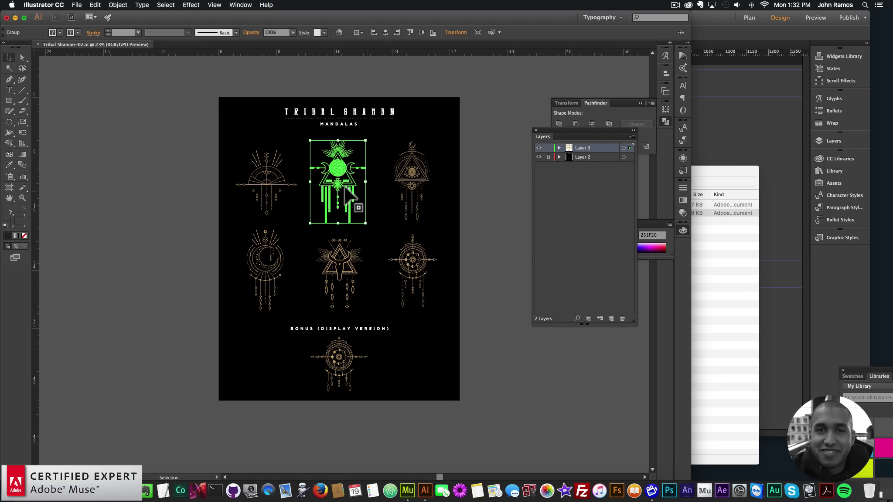
click(412, 175)
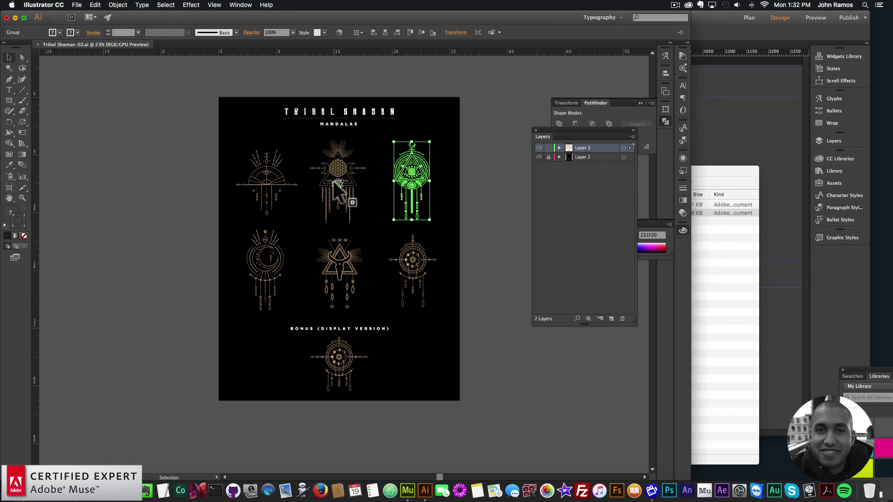
click(277, 269)
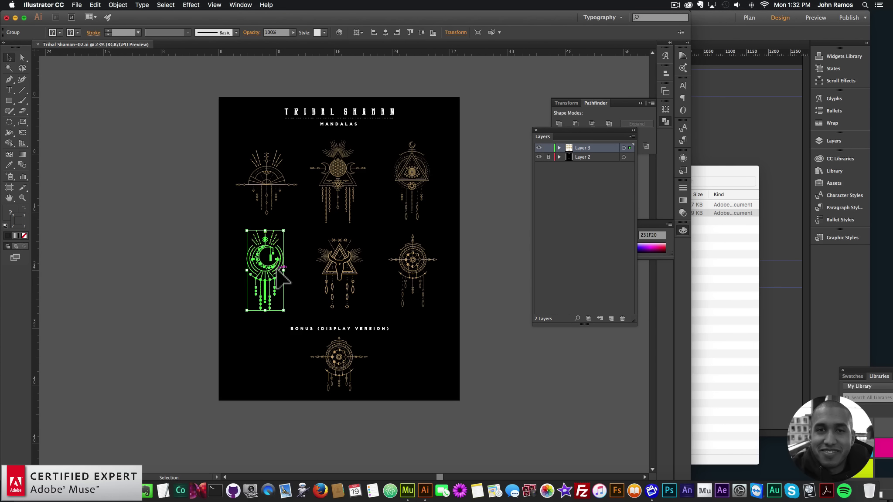
key(super+c)
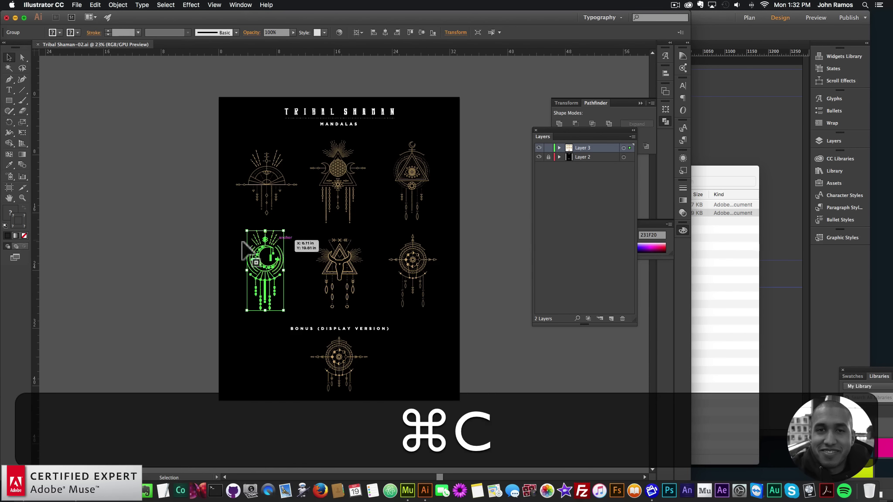
Create a new Illustrator document and paste the copied crescent moon mandala into it
click(181, 159)
click(75, 5)
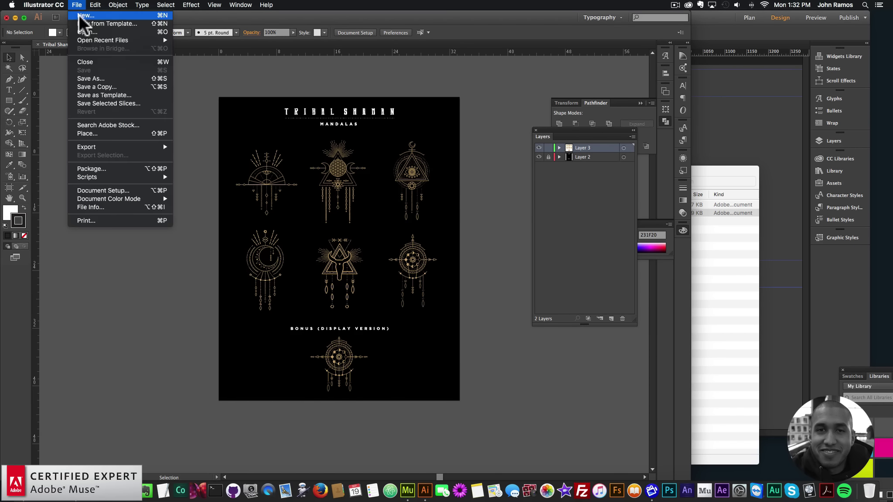
click(79, 15)
click(383, 228)
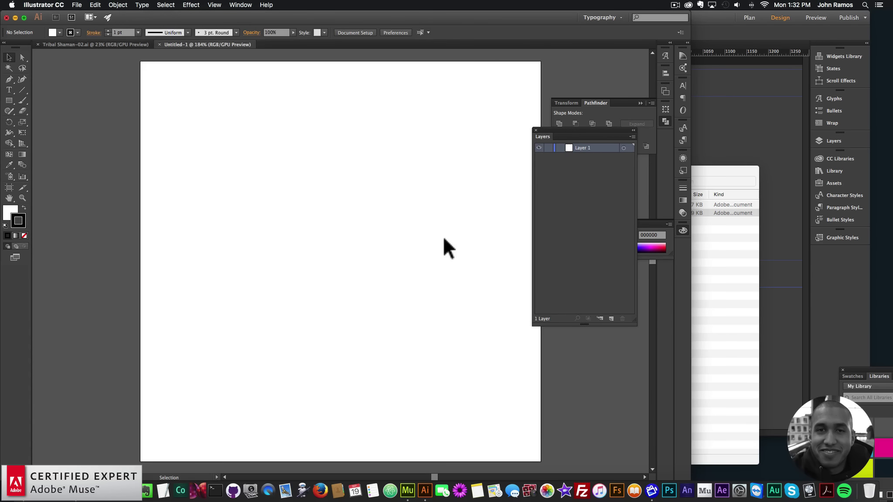
key(super+v)
key(super+minus)
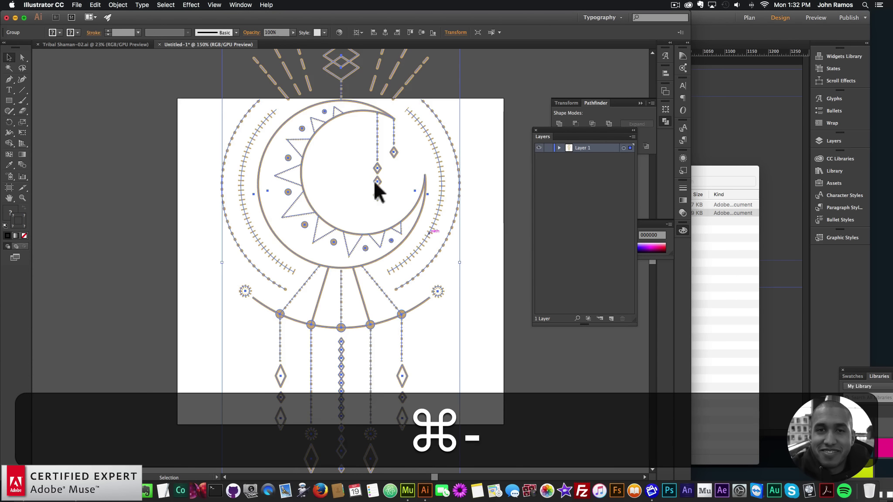
Fit the artboard to the artwork bounds of the pasted mandala
click(118, 5)
mouse_move(167, 281)
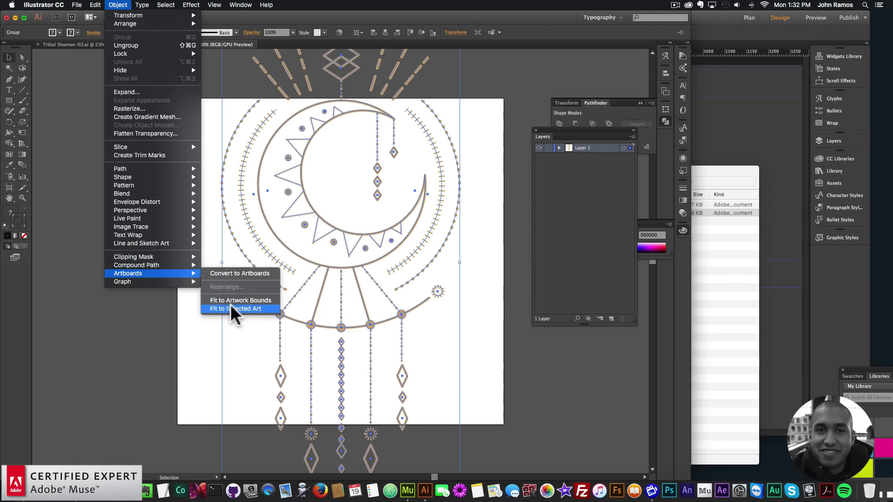
click(271, 299)
key(a)
key(super+minus)
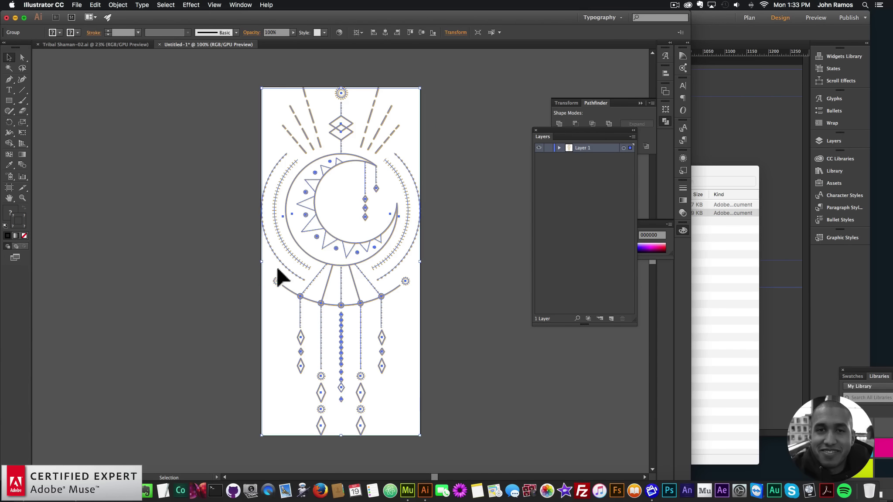
Set the fill of the whole crescent moon mandala to None
click(57, 31)
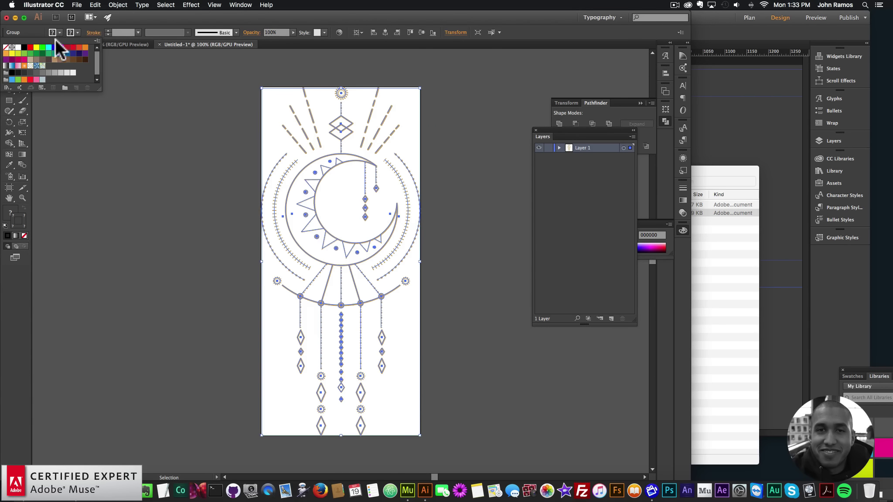
click(6, 47)
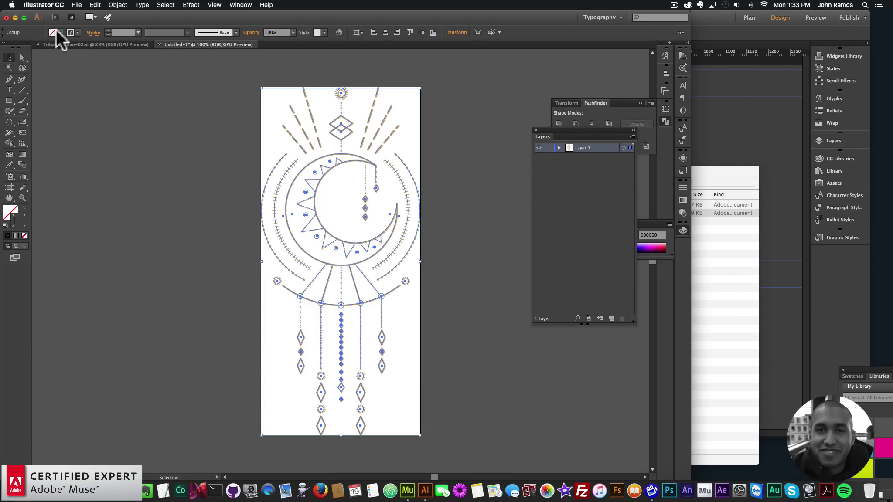
click(59, 32)
scroll(249, 329, down, 2)
scroll(174, 239, up, 5)
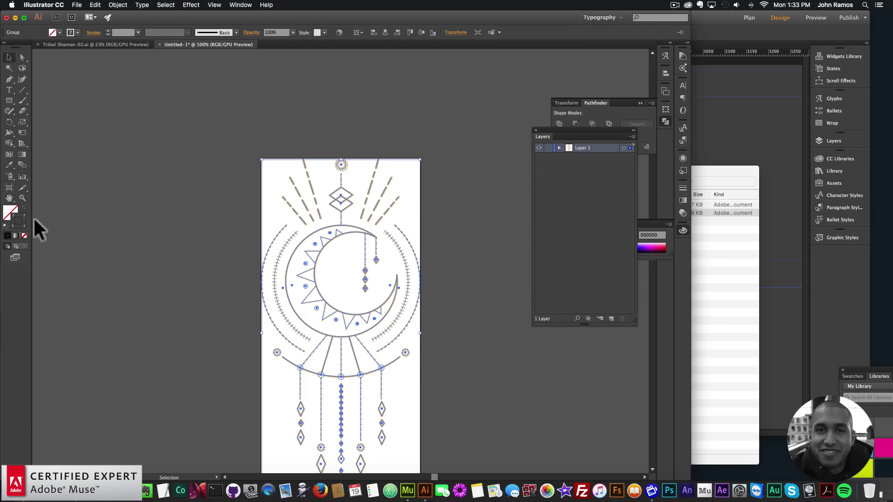
Set the mandala's stroke color to yellow (FFFF00), inspect the artwork unselected and reselect all of it
click(73, 32)
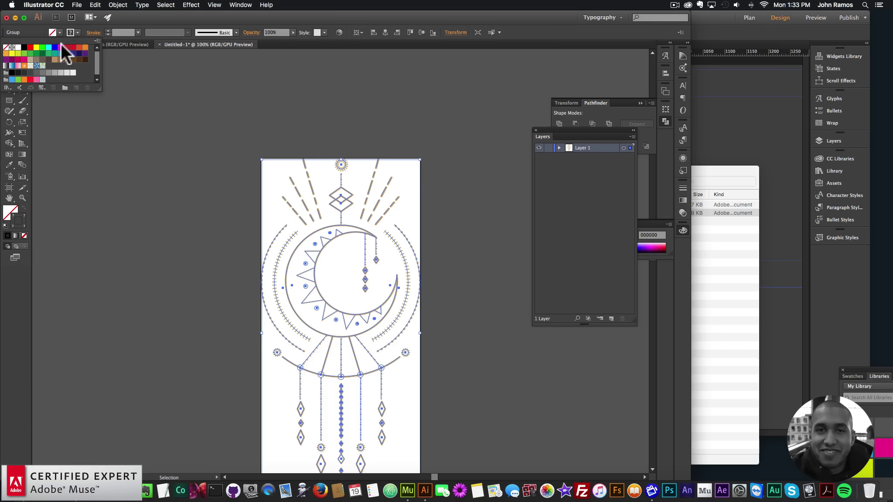
click(37, 47)
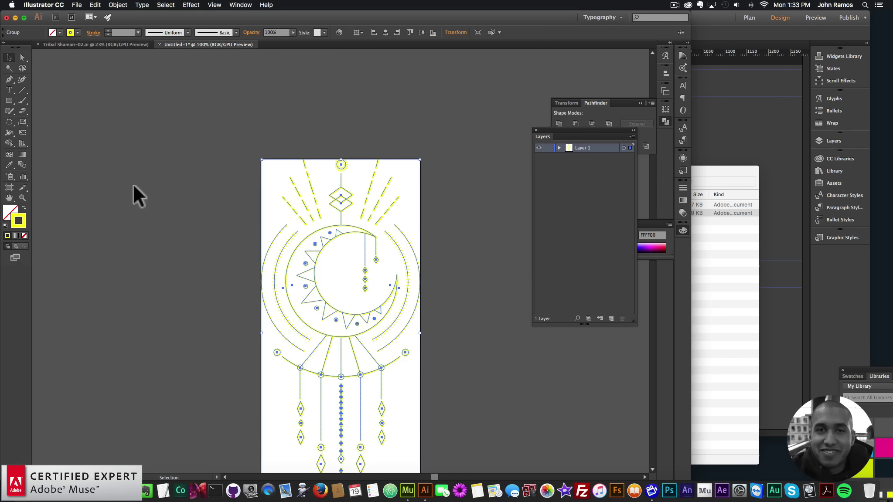
click(132, 183)
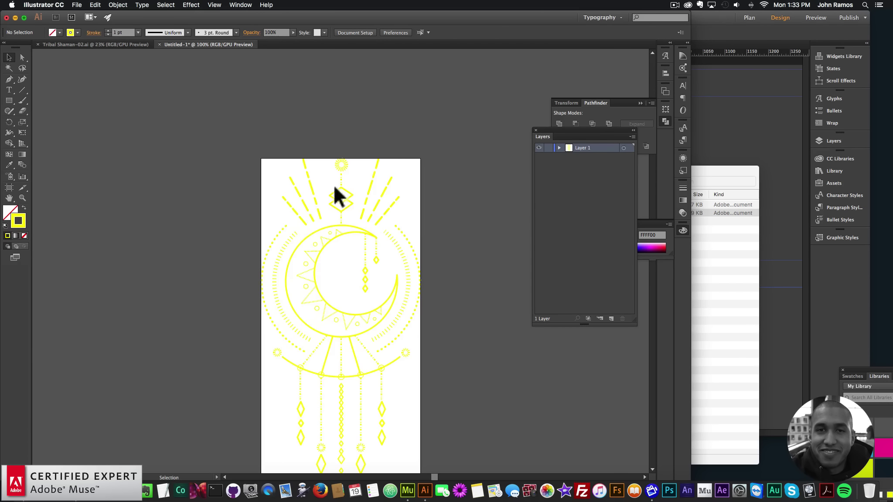
scroll(261, 247, down, 3)
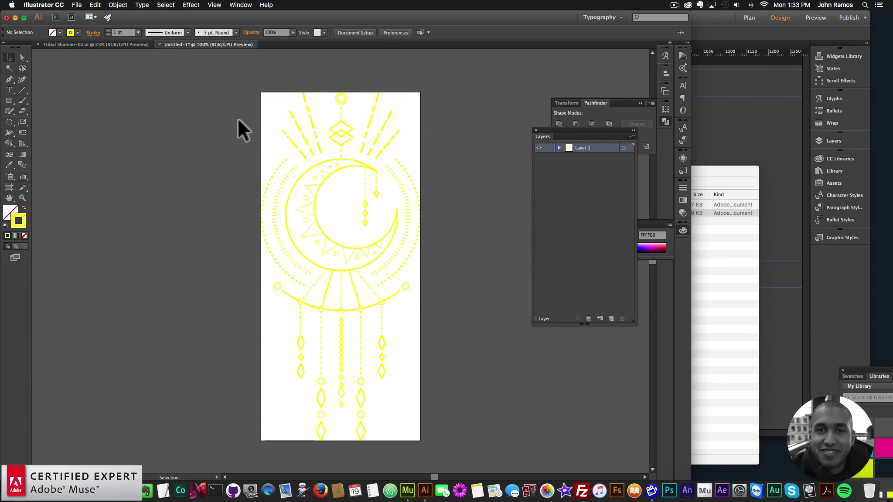
key(super+a)
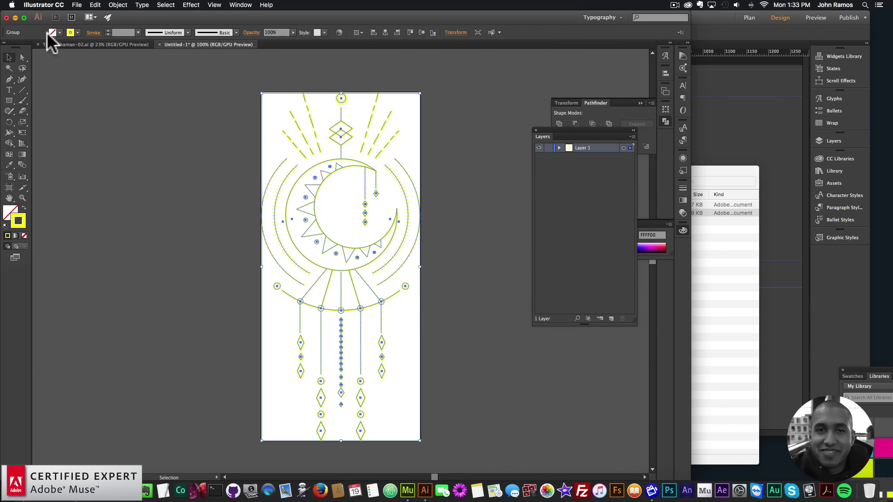
Examine the mandala's stroke swatches and compare the whole artwork selected and unselected
click(79, 31)
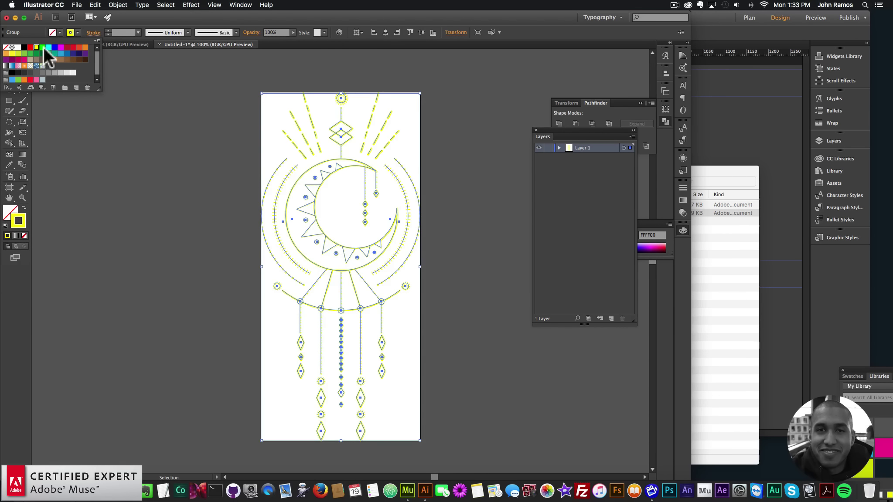
click(143, 61)
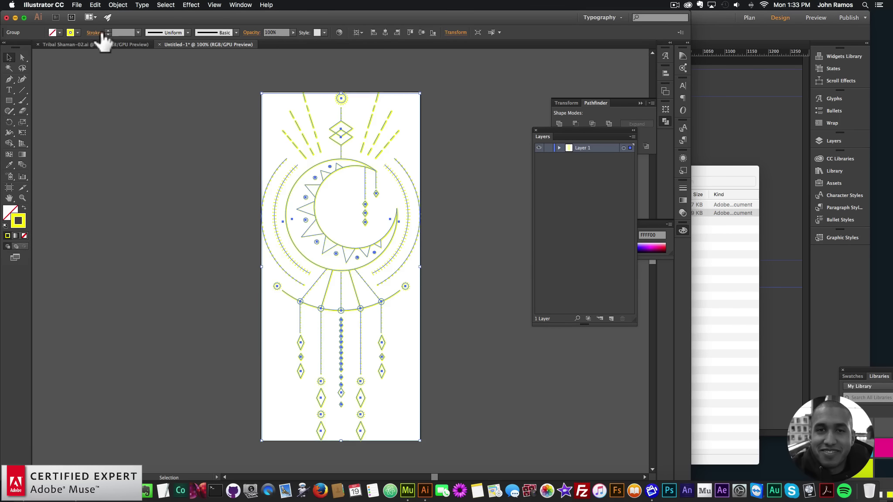
click(260, 104)
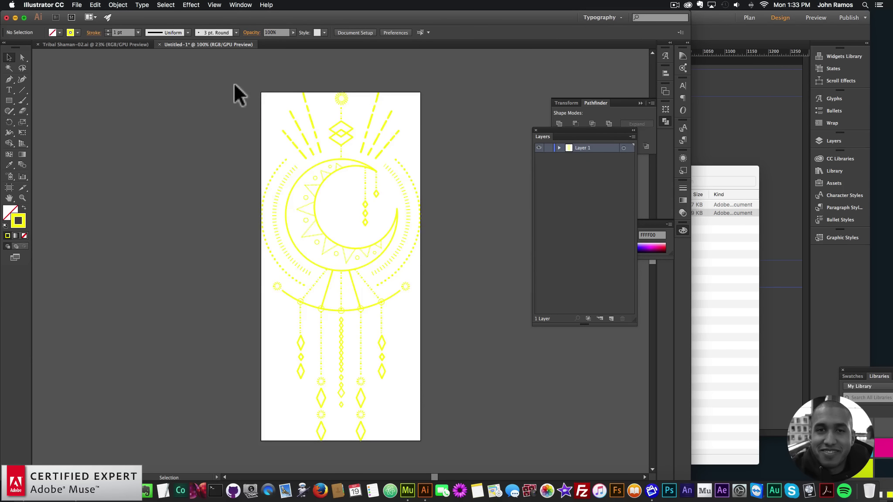
key(super+a)
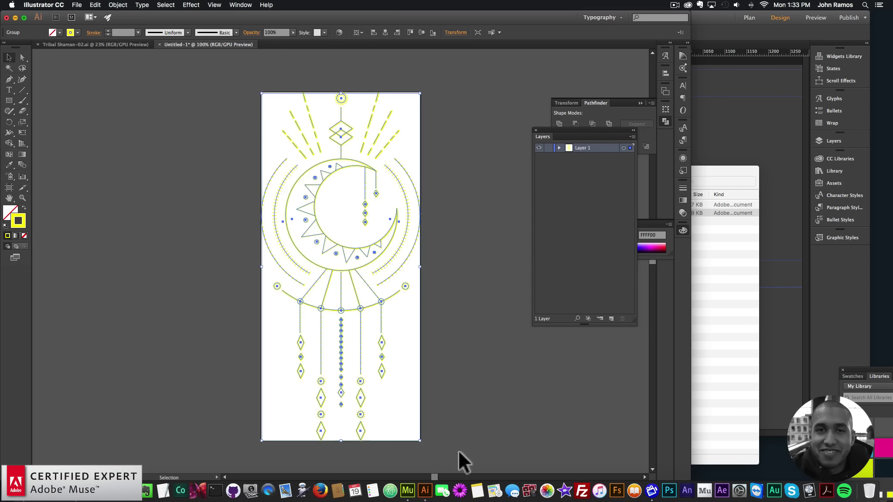
click(426, 348)
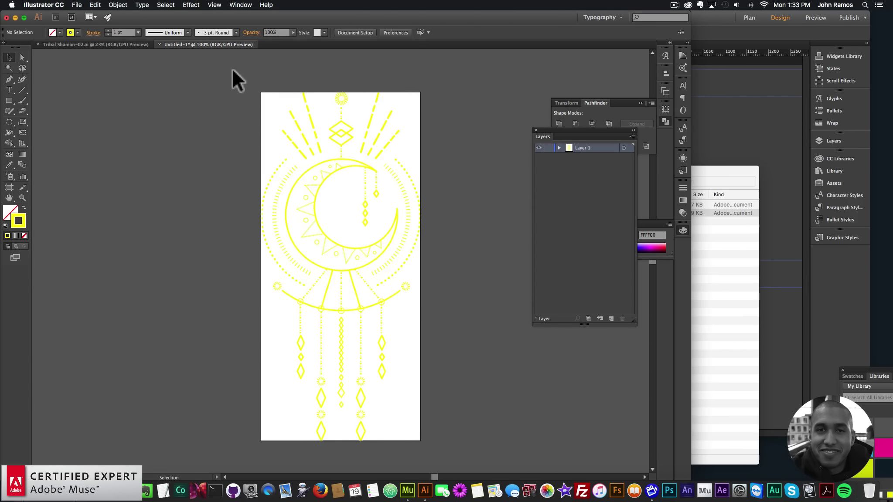
drag(233, 71, 441, 440)
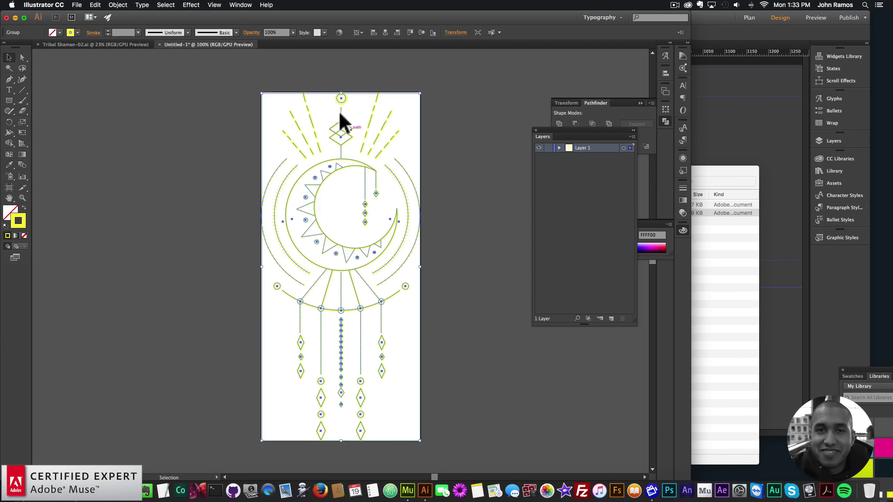
click(487, 338)
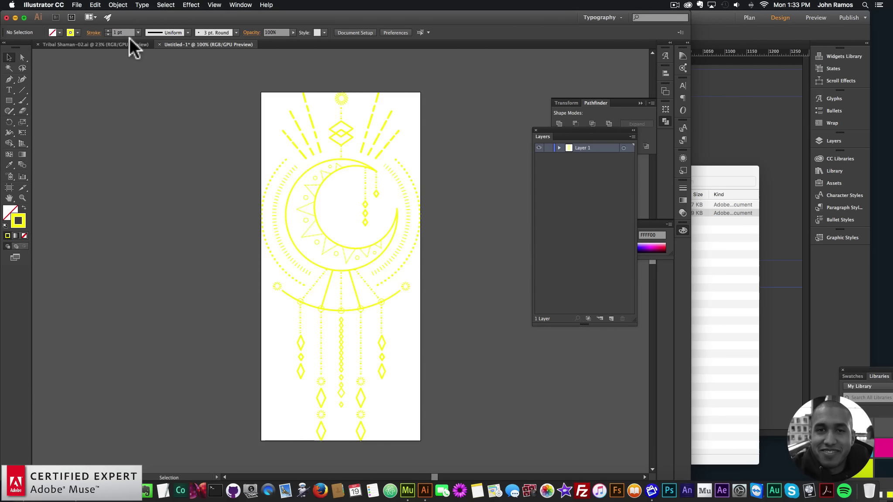
click(116, 31)
Minimize the Illustrator window and switch to Adobe Muse at the placed SVG Draw On Load widget
click(750, 150)
click(443, 125)
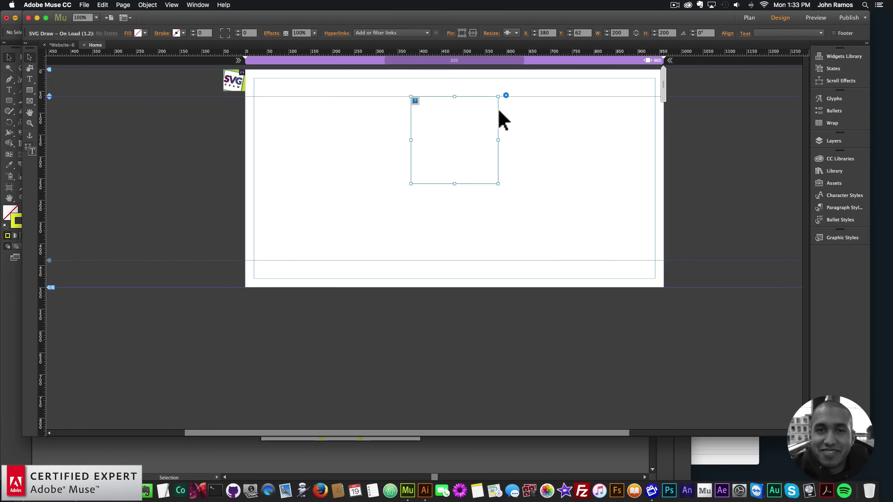
click(475, 440)
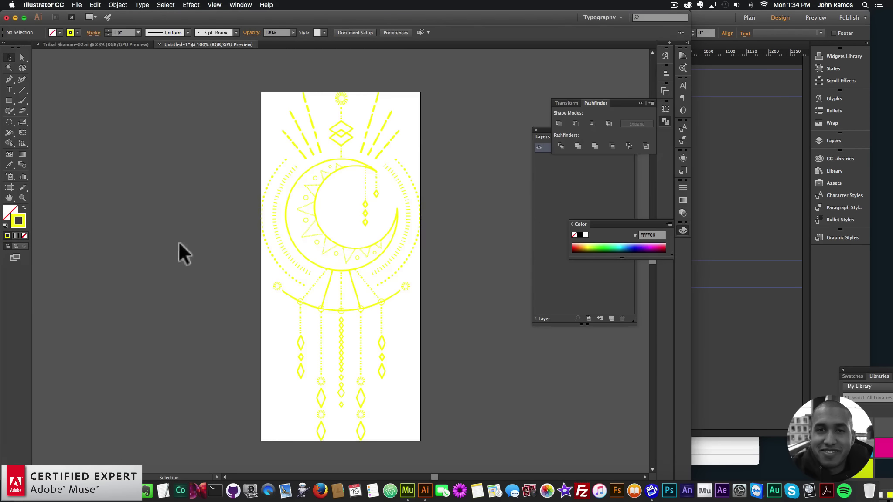
click(15, 17)
click(486, 137)
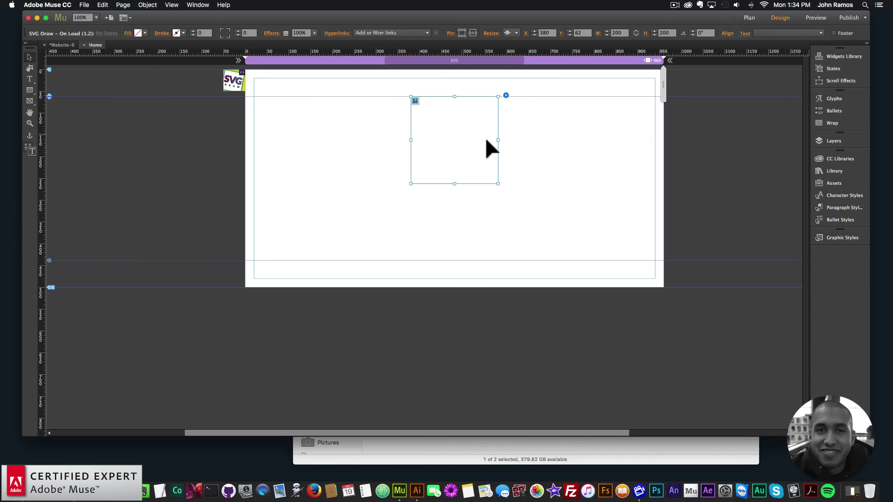
Load image-1.svg as the SVG image of the On Load widget, keeping instance number 1
click(506, 95)
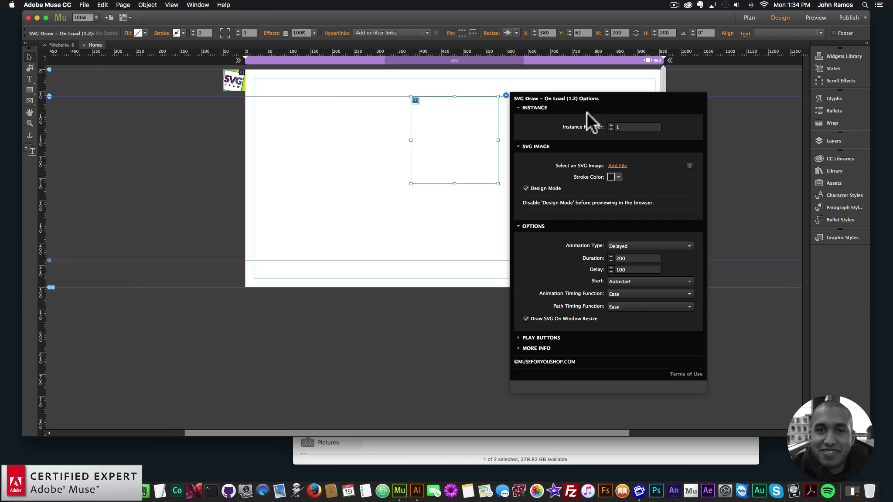
click(611, 125)
click(611, 129)
click(617, 166)
click(416, 144)
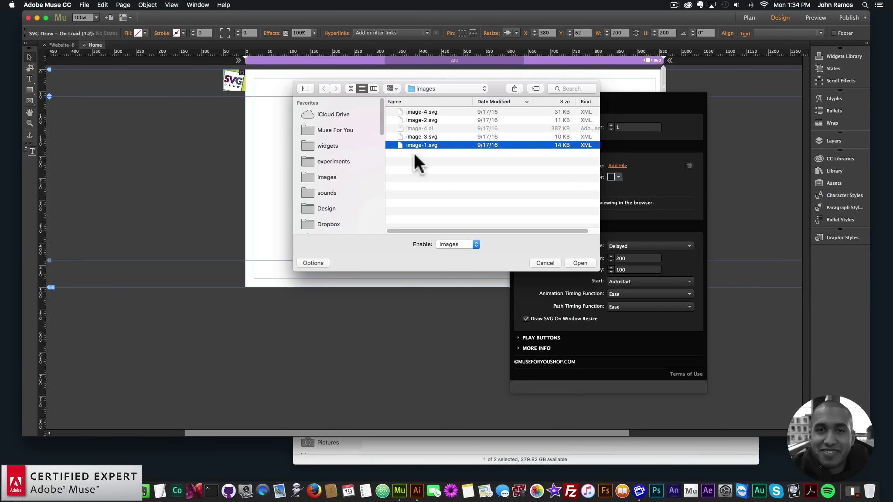
double_click(413, 144)
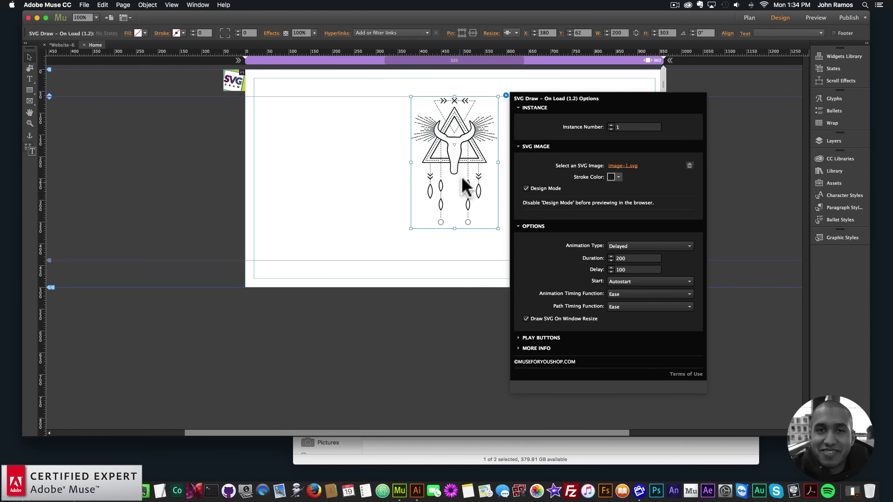
Preview the page in the browser with the widget's Design Mode enabled, and return to Muse
drag(453, 161, 453, 158)
click(270, 87)
click(84, 5)
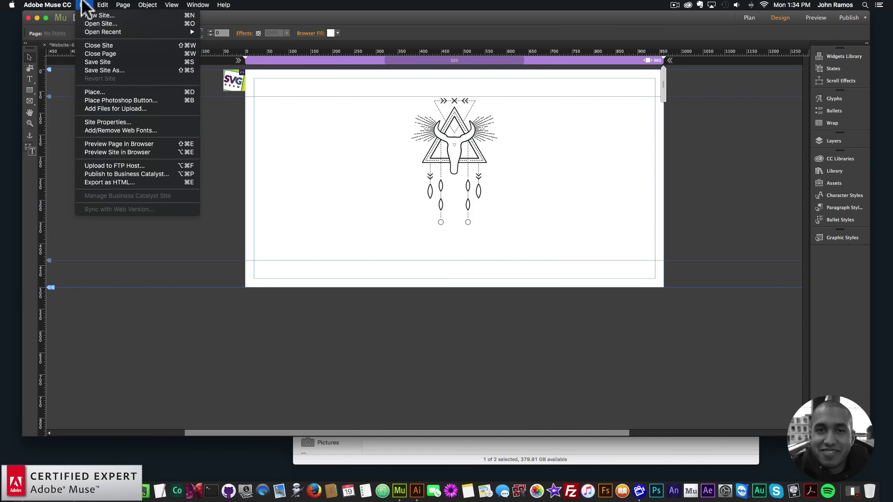
click(115, 144)
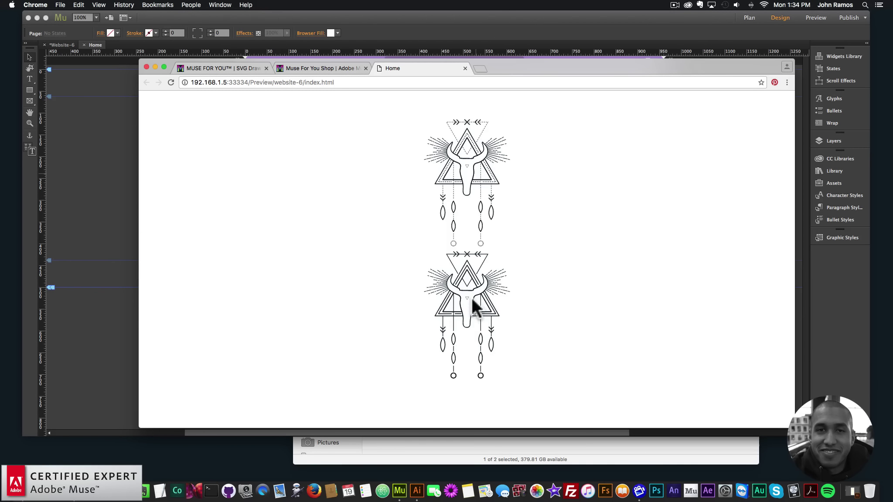
click(104, 181)
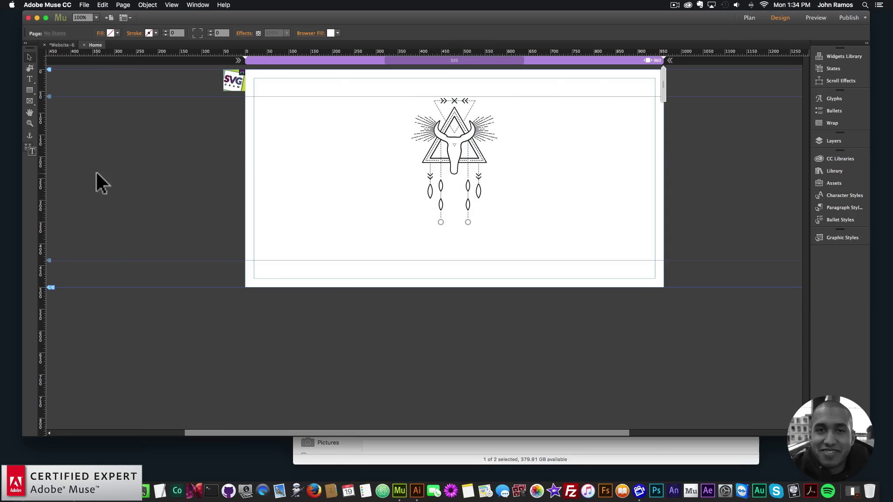
Disable Design Mode in the SVG Draw widget's options, preview the page in the browser and return to Muse
click(484, 131)
click(506, 95)
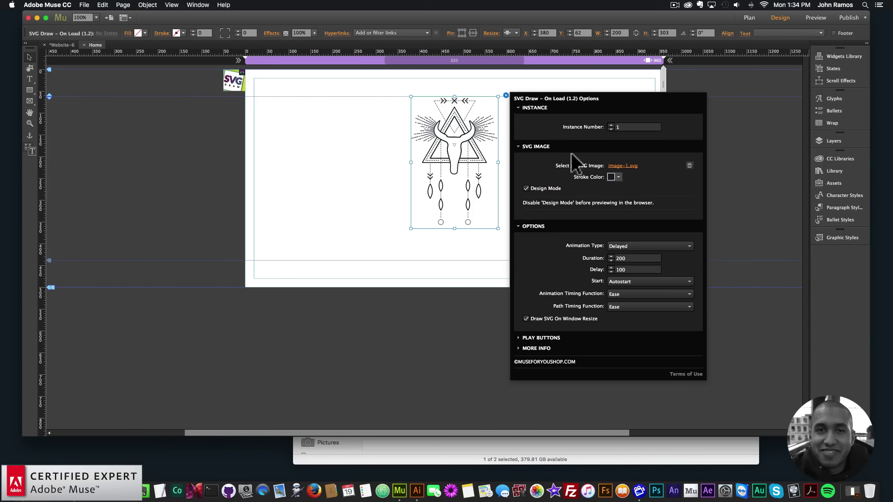
click(525, 188)
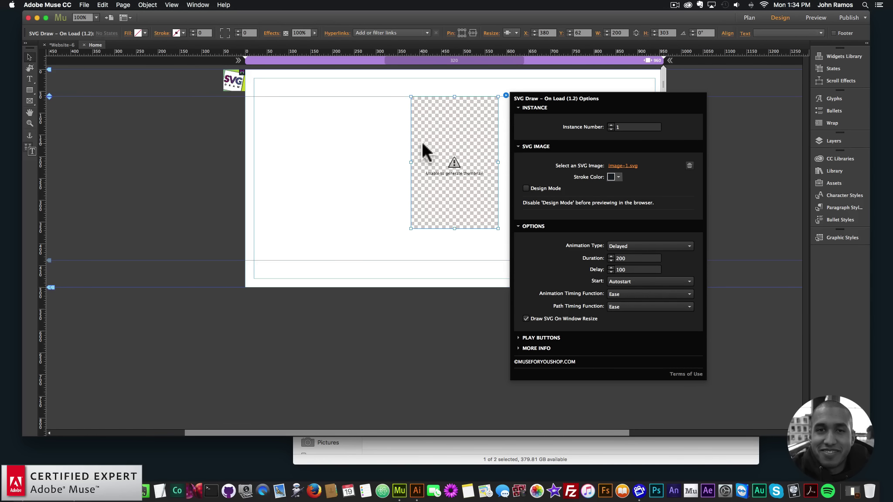
click(368, 160)
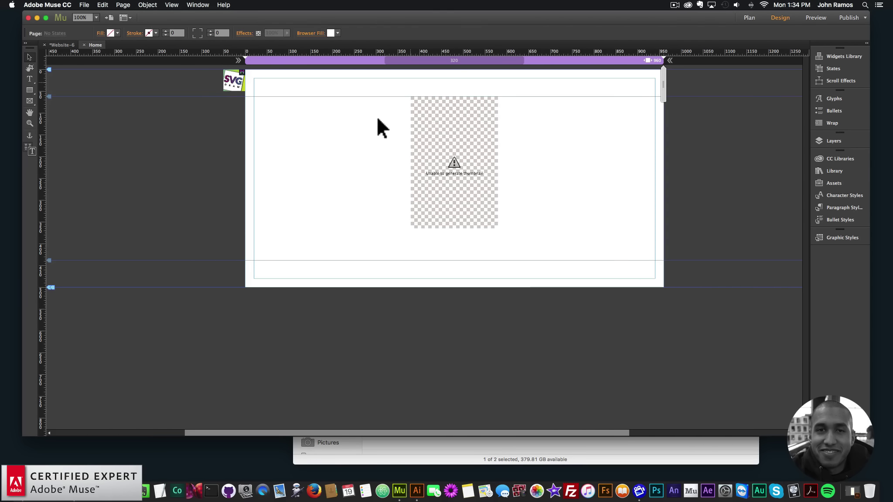
click(83, 5)
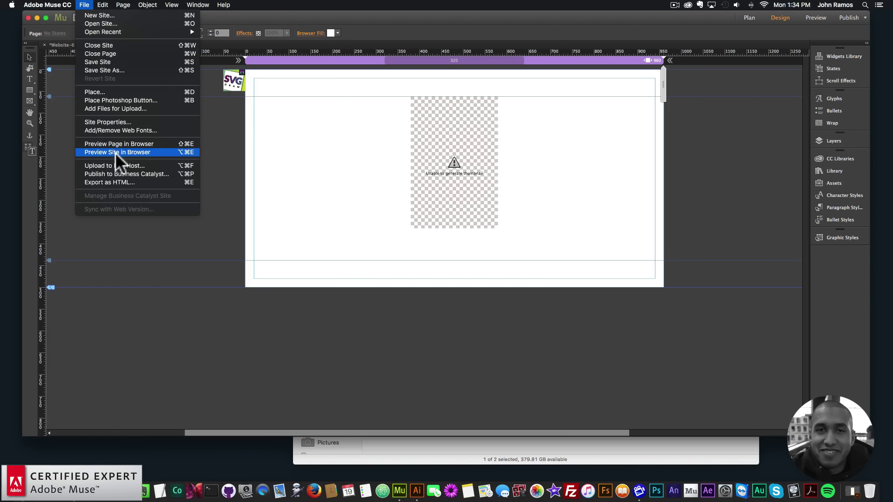
click(114, 143)
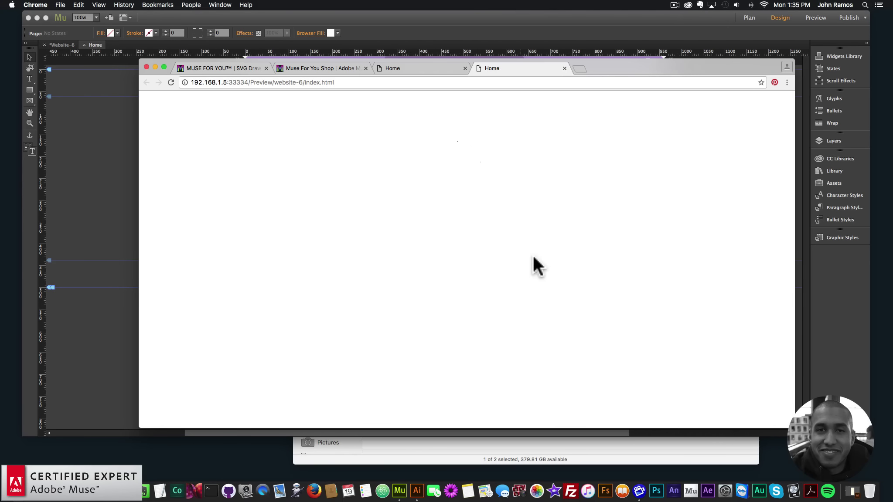
click(109, 163)
Enable Design Mode again for the SVG Draw widget
click(415, 164)
click(506, 95)
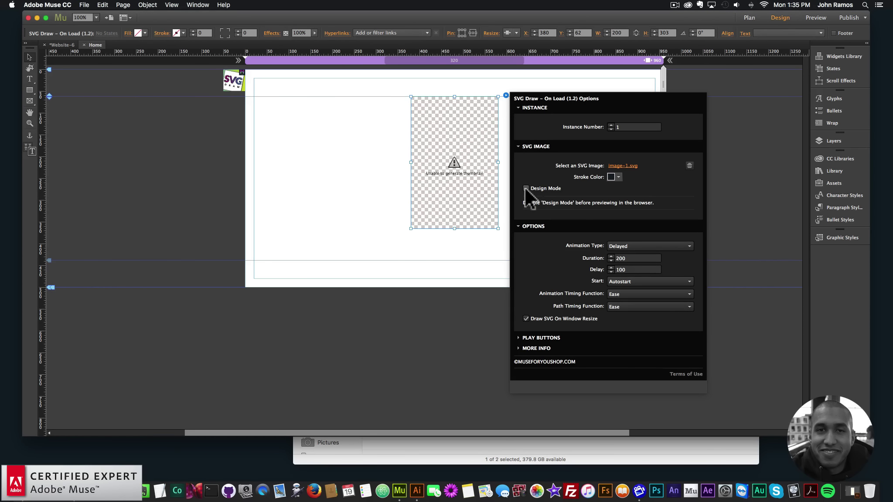
click(526, 188)
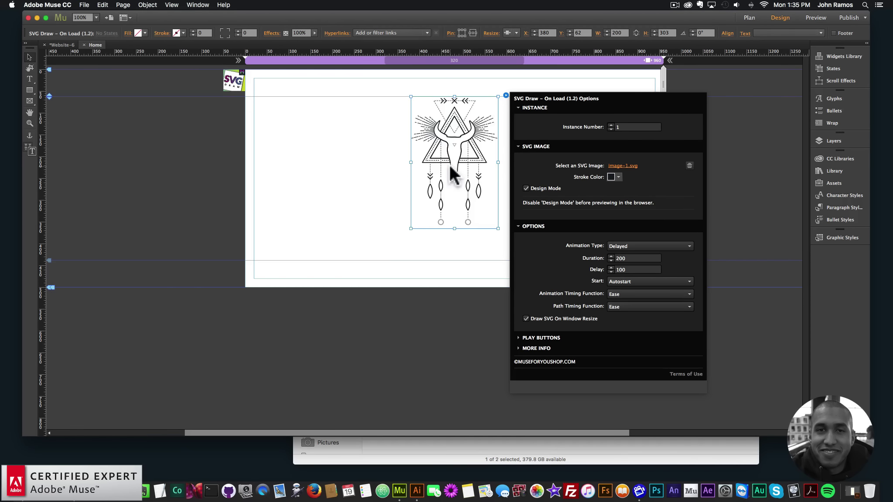
Enlarge the SVG Draw widget to about 357 px wide and center it horizontally on the page at X 302
click(497, 162)
drag(498, 162, 565, 165)
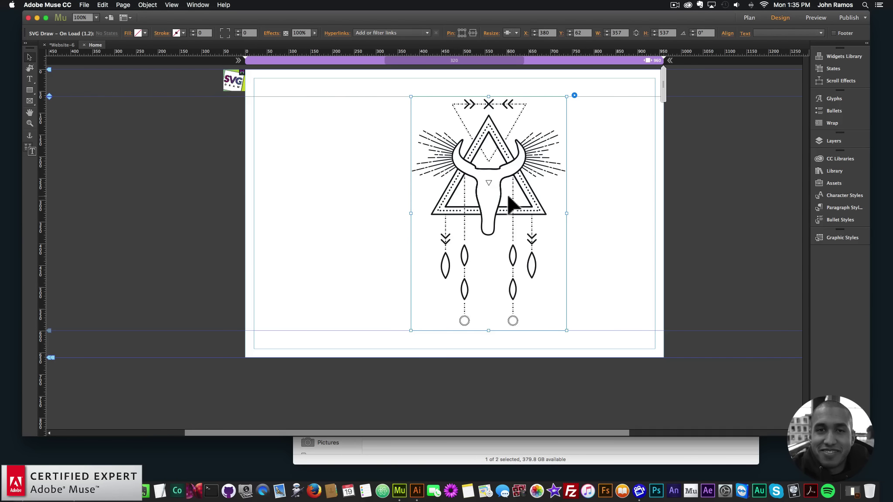
drag(513, 201, 475, 198)
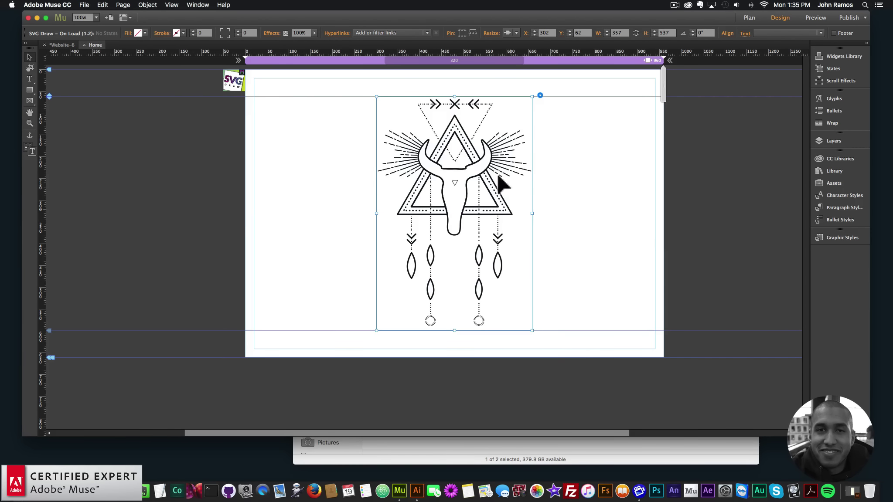
Add the CC Libraries colors #29AAE1, #ED2590, #95D0A8, #D6DF27 and #0E1E28 to the site's swatches
click(540, 94)
click(652, 177)
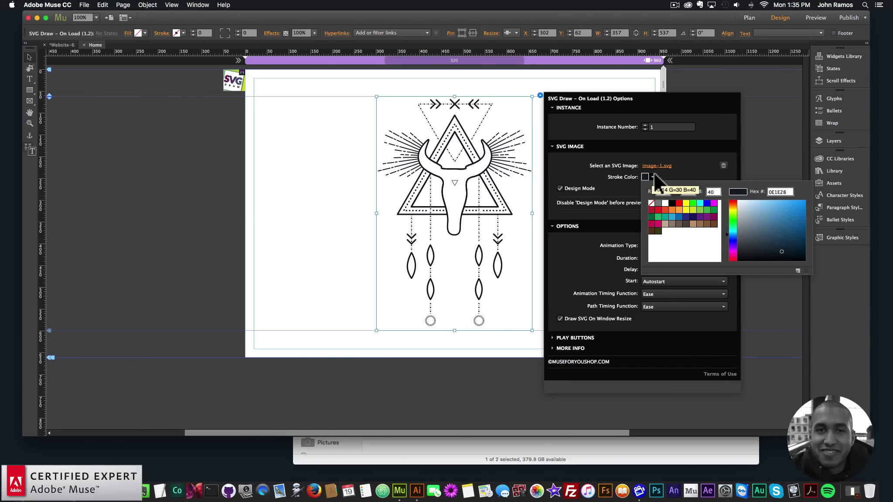
click(832, 130)
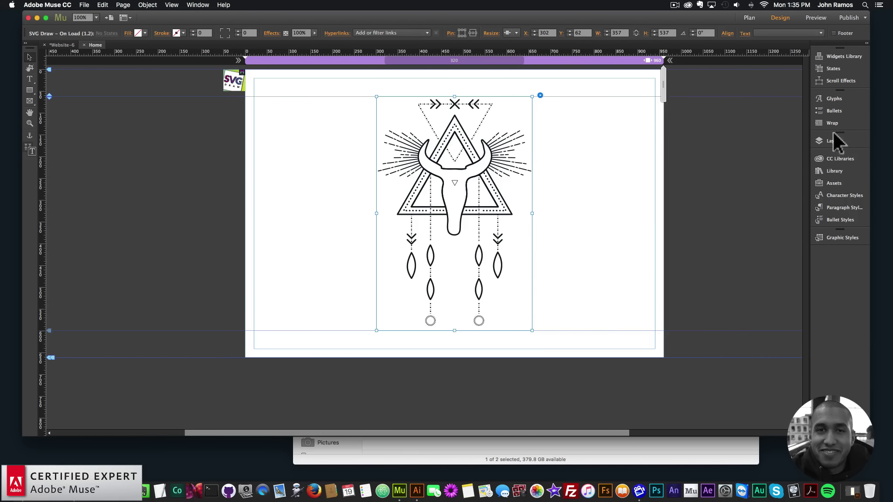
click(834, 160)
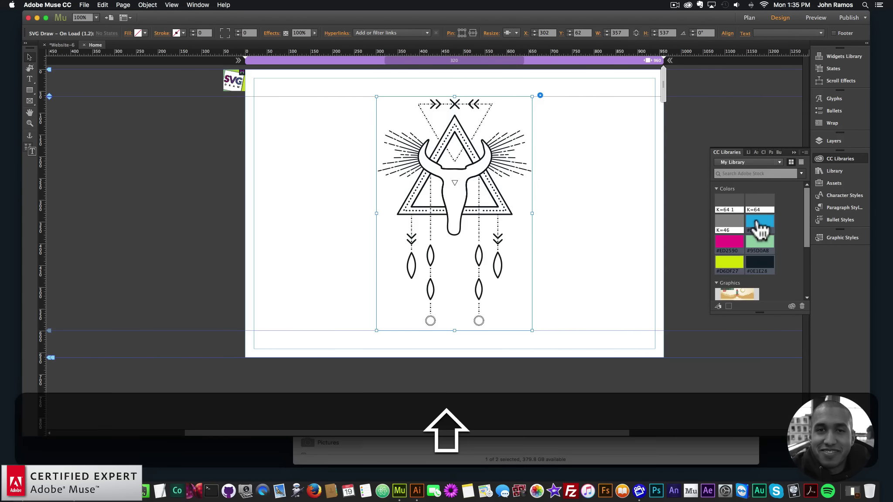
click(760, 263)
right_click(759, 218)
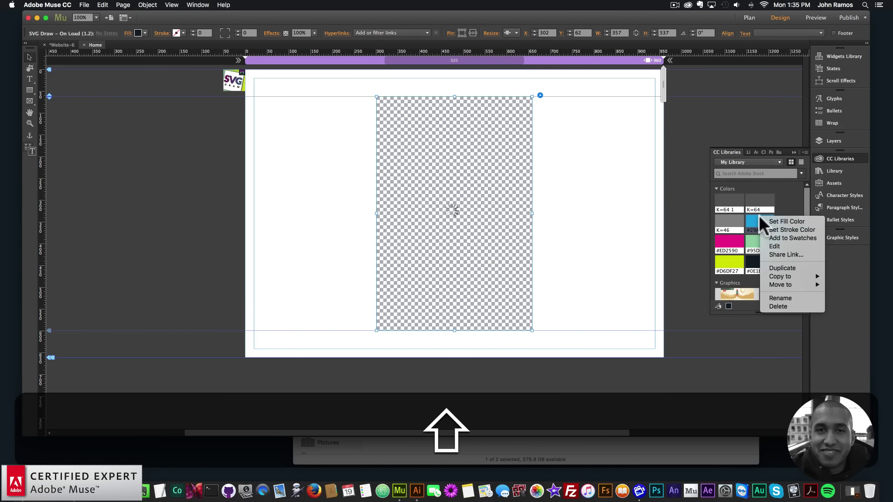
click(772, 223)
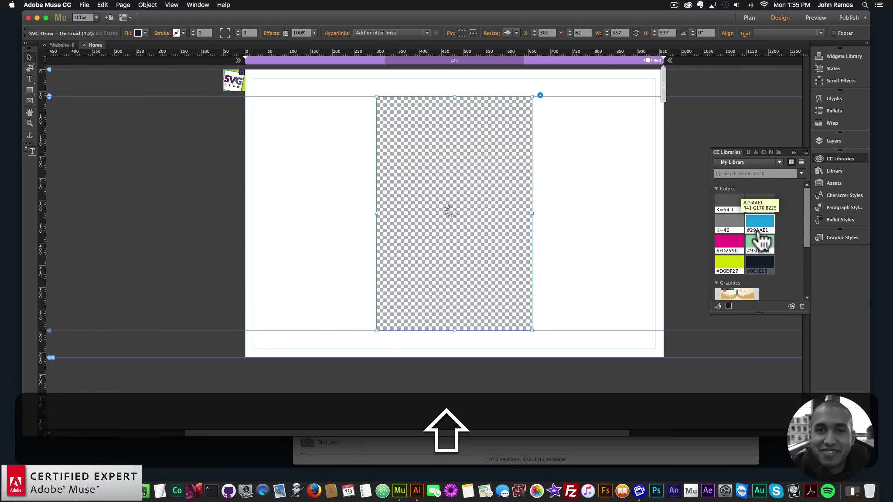
right_click(766, 224)
click(768, 225)
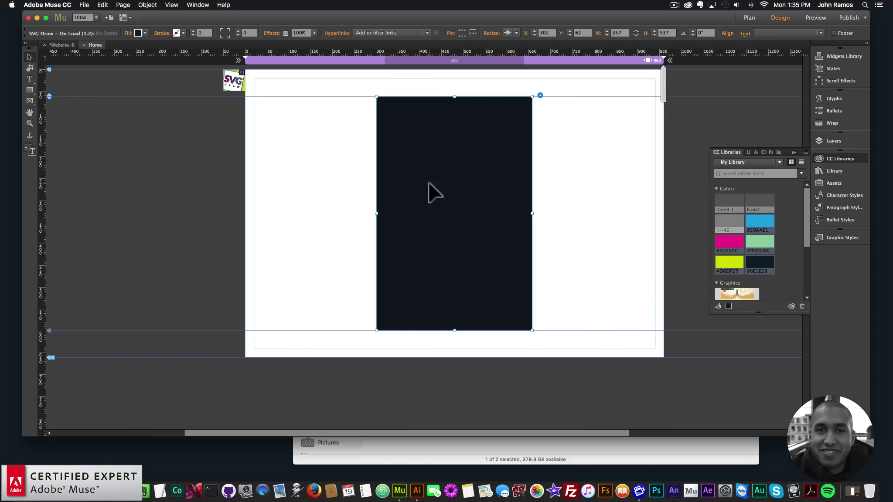
Set the widget's fill to None and close the CC Libraries colors
click(139, 33)
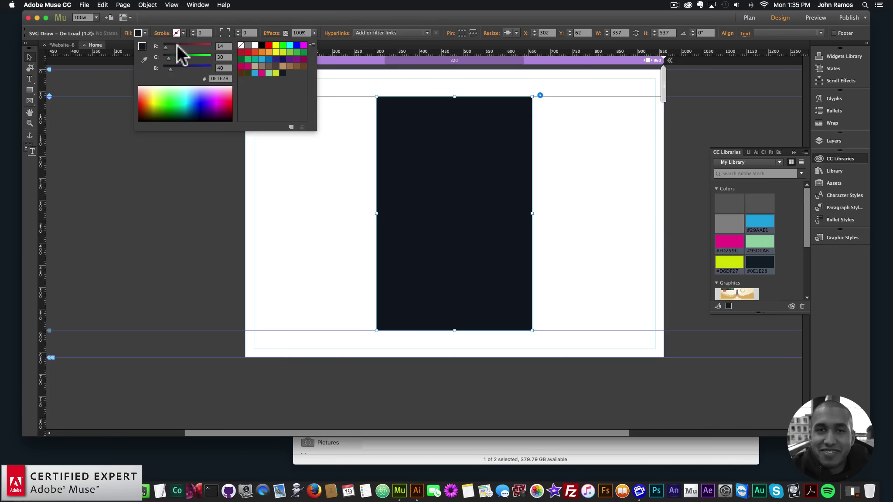
click(240, 45)
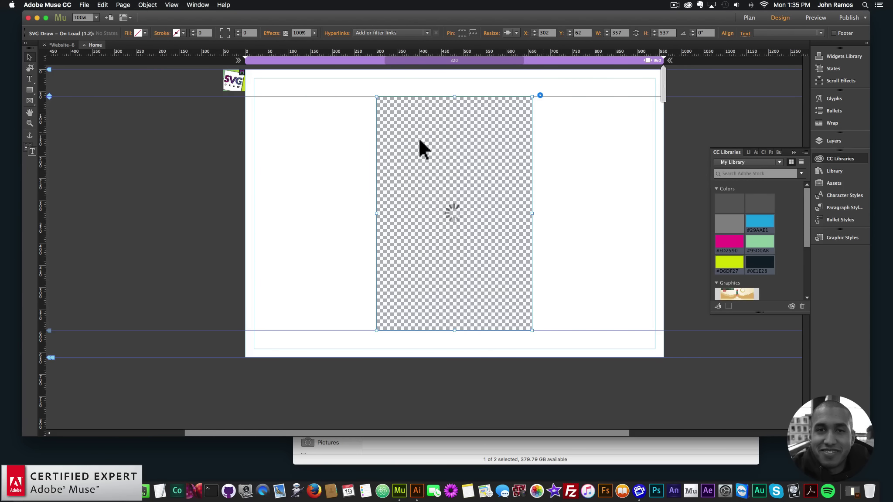
click(826, 157)
Set the stroke color of the widget's SVG image to the pink swatch ED2590
click(540, 95)
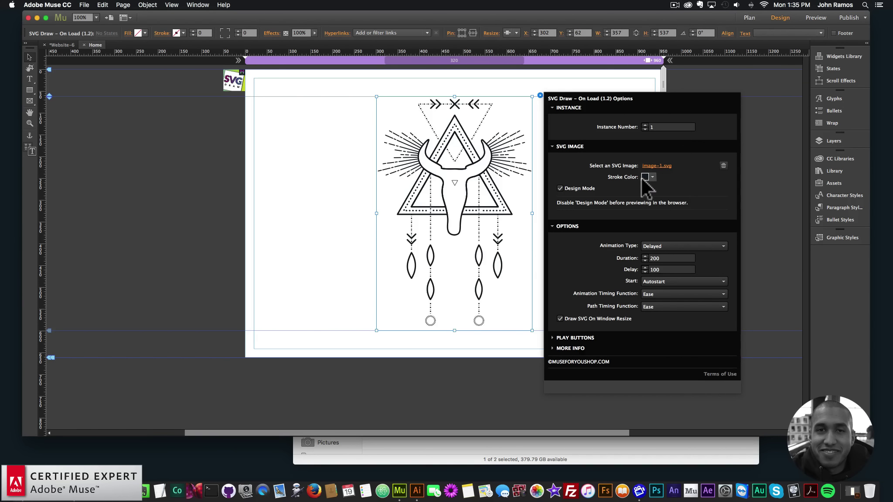
click(642, 178)
click(671, 230)
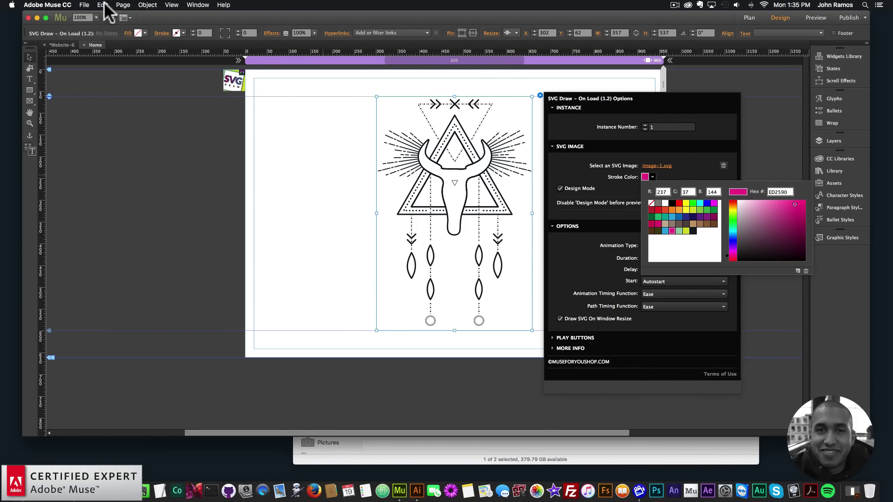
Disable the SVG Draw widget's Design Mode and preview the page in the browser
click(477, 163)
click(539, 95)
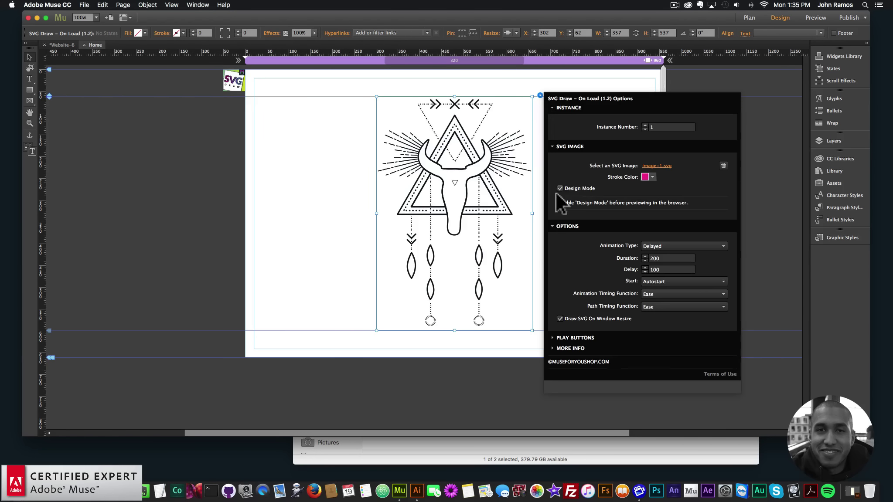
click(560, 188)
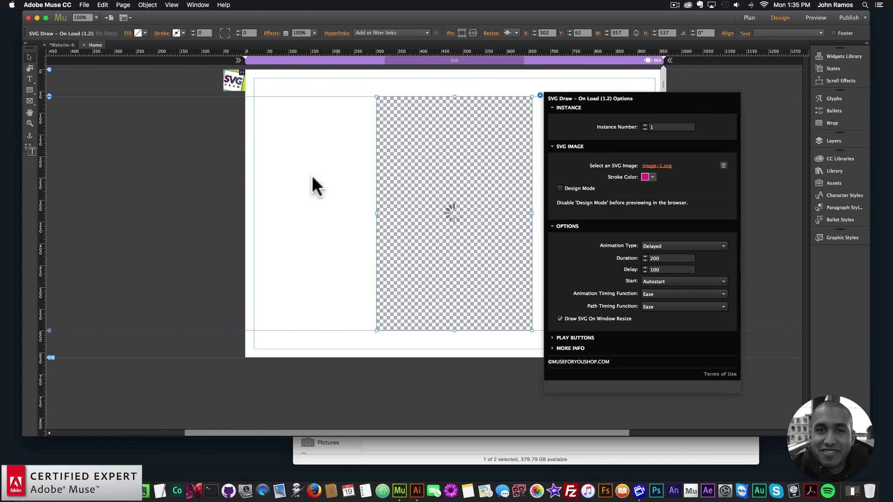
click(305, 157)
click(84, 5)
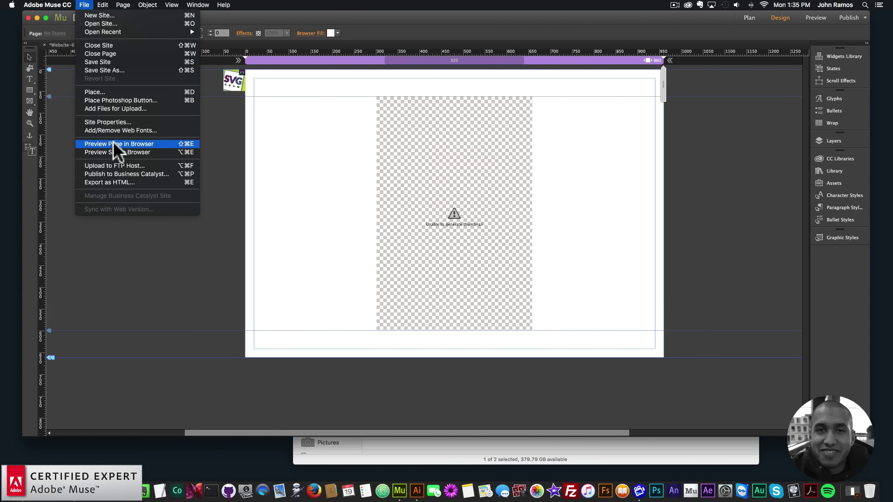
click(113, 144)
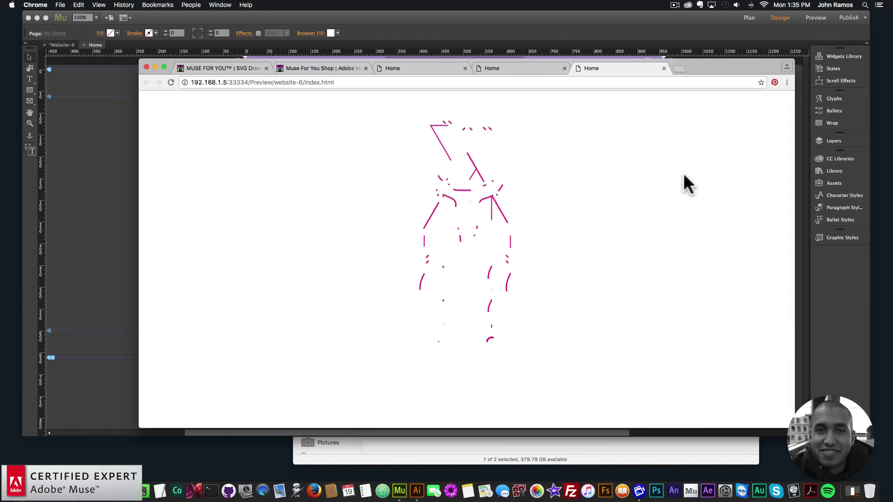
Return to Adobe Muse, set the widget's Animation Type to Async and preview the page in the browser
key(super+Tab)
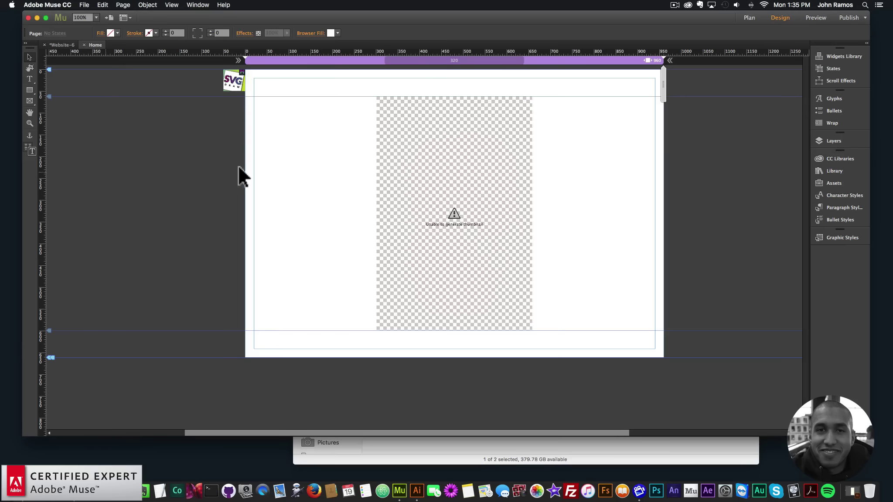
click(527, 141)
click(539, 95)
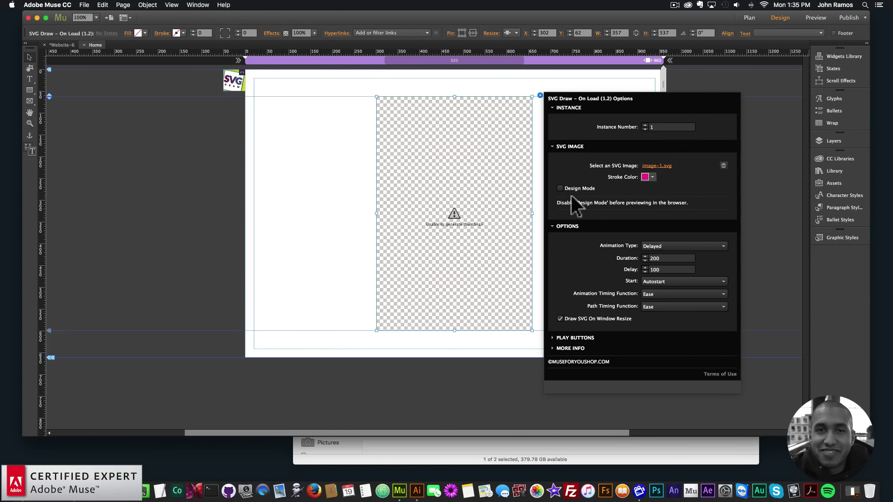
click(660, 245)
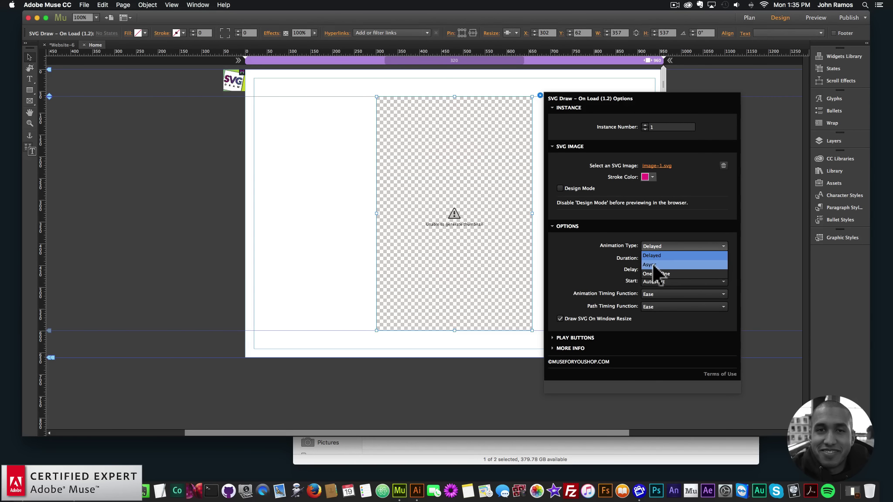
click(611, 257)
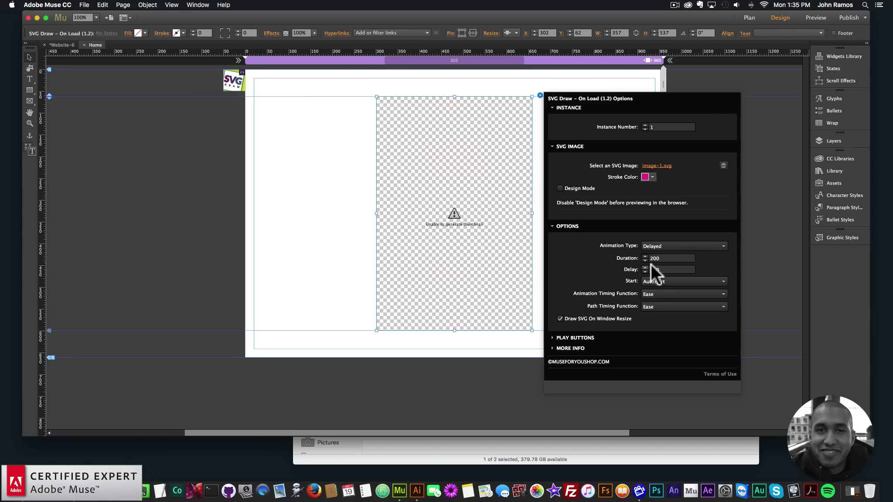
click(670, 270)
click(647, 246)
click(650, 265)
click(238, 111)
click(84, 5)
click(130, 144)
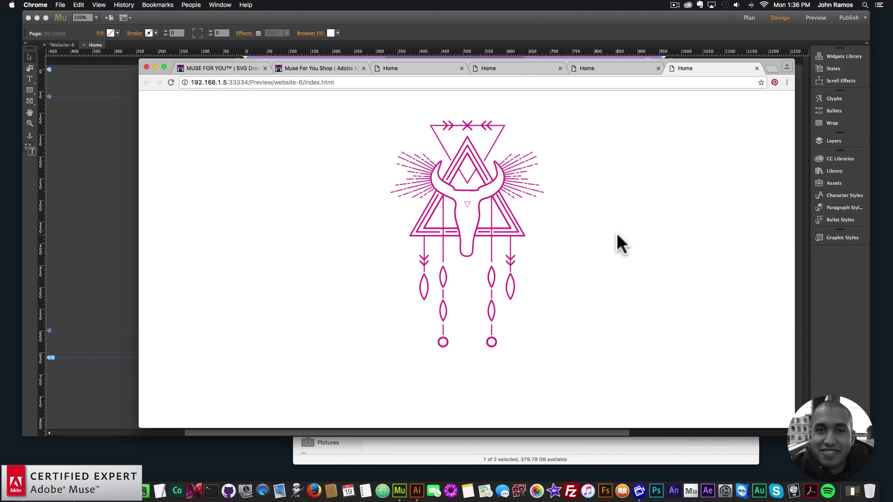
Back in Adobe Muse, set the widget's Animation Type to One by One and preview the page in the browser
click(124, 173)
click(527, 109)
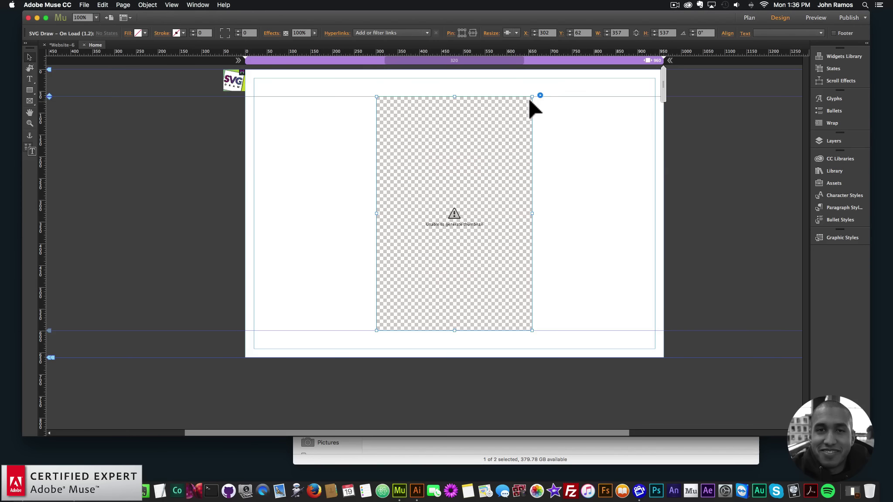
click(540, 95)
click(661, 246)
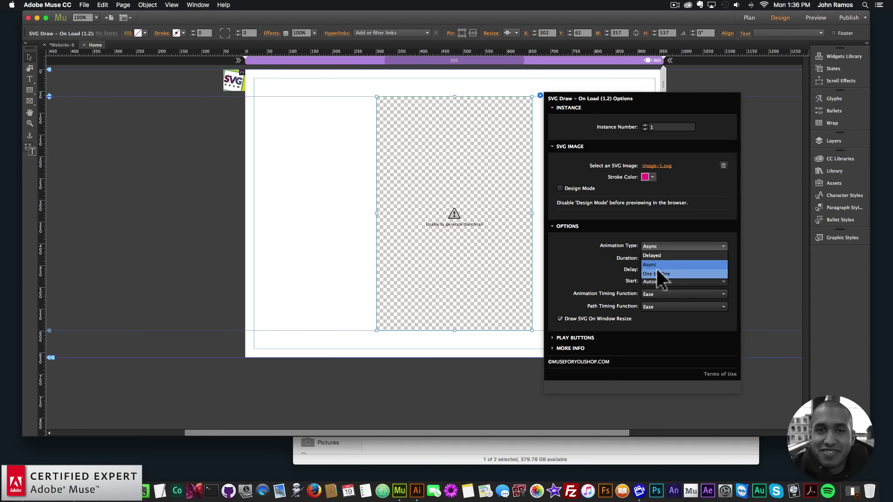
click(657, 269)
key(Escape)
click(84, 5)
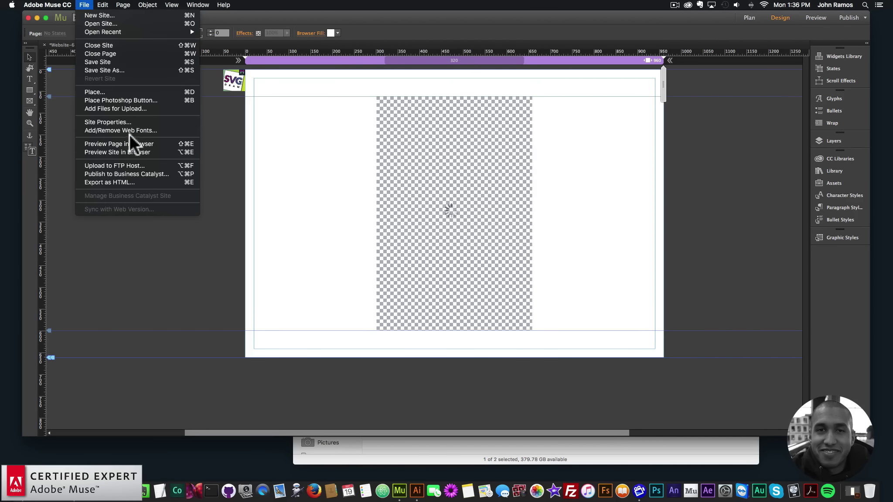
click(144, 143)
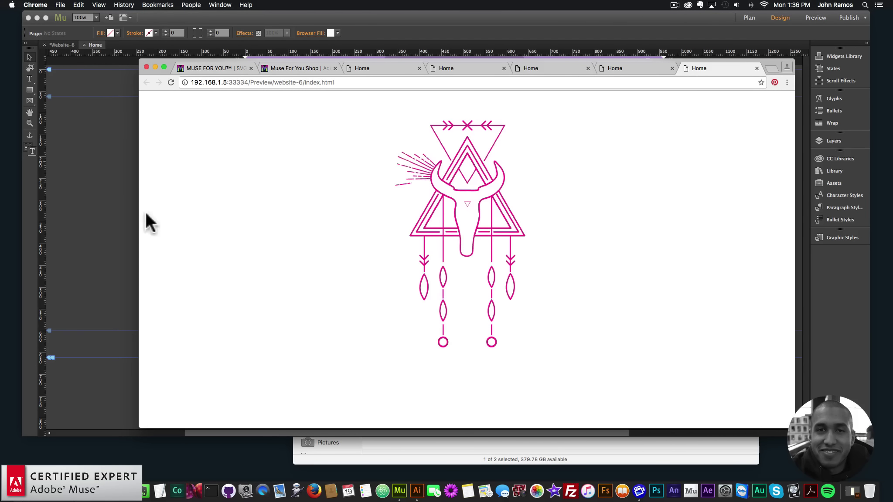
Switch back to Adobe Muse and add two fluid-width breakpoints to the page, at 768 and 480
click(104, 156)
click(530, 98)
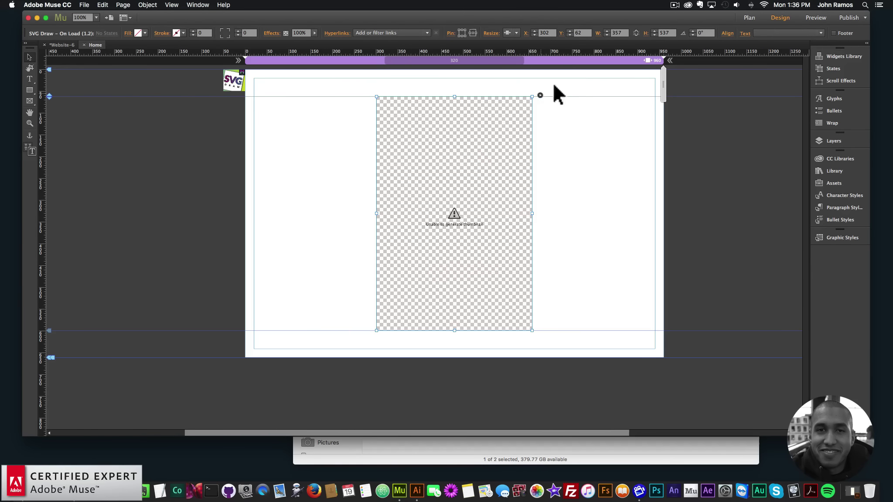
right_click(574, 60)
click(578, 61)
text(768)
key(Return)
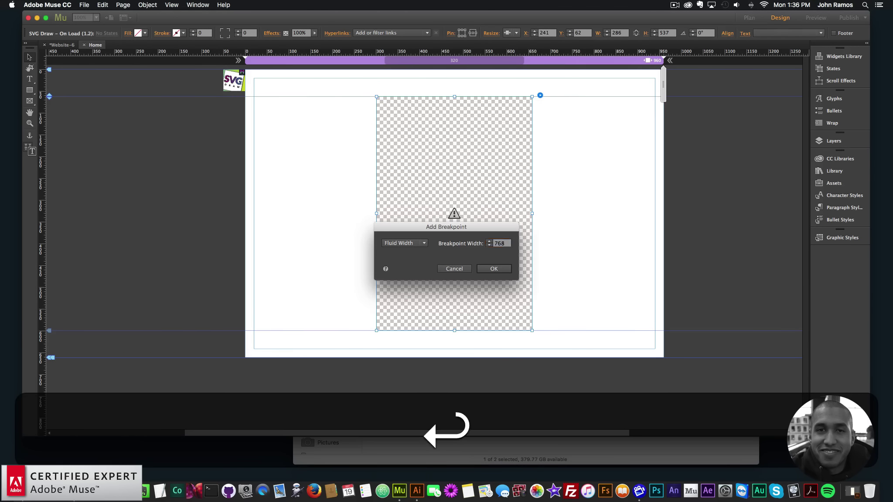
right_click(566, 61)
click(568, 64)
text(4)
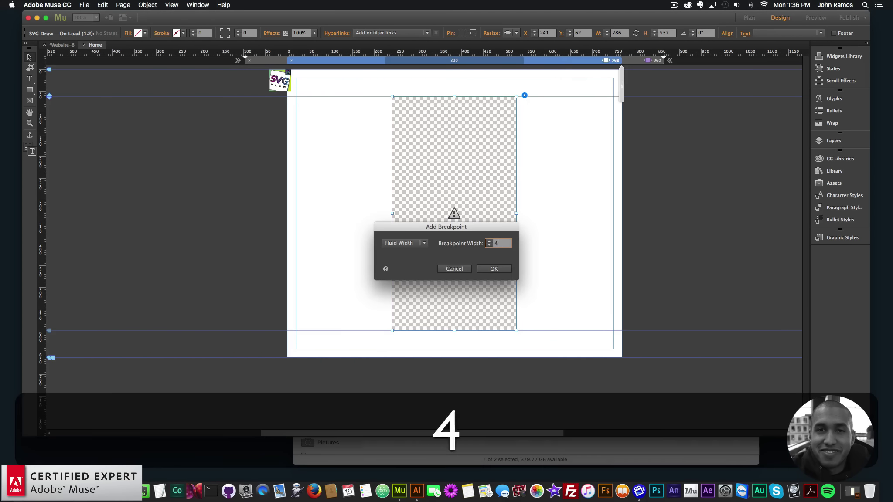
text(80)
key(Return)
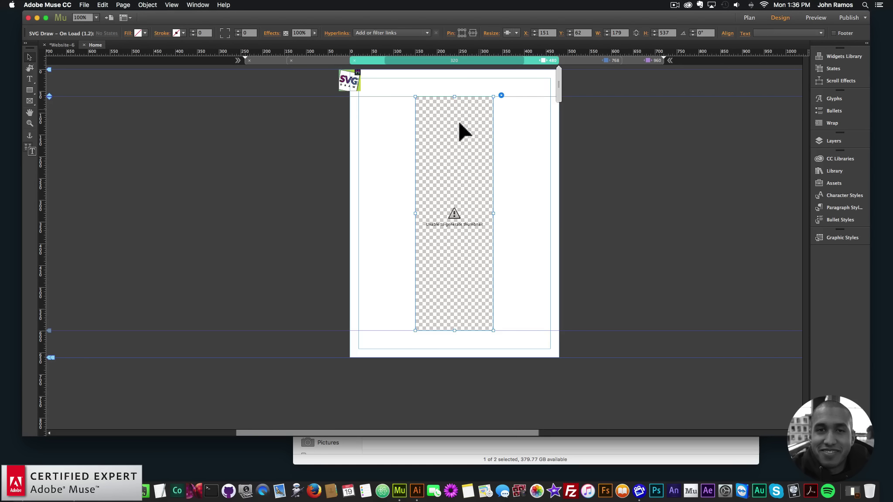
Return to the 960 breakpoint and enable Design Mode for the SVG Draw widget
click(606, 60)
click(651, 60)
click(540, 95)
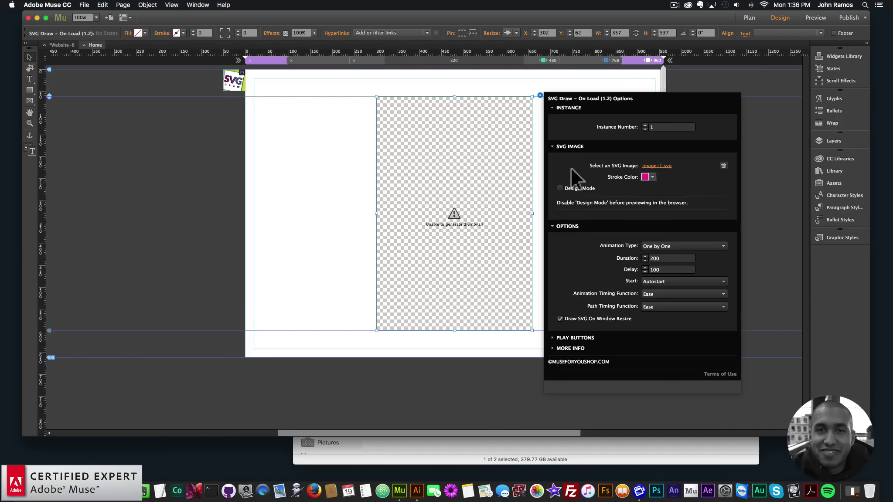
click(560, 188)
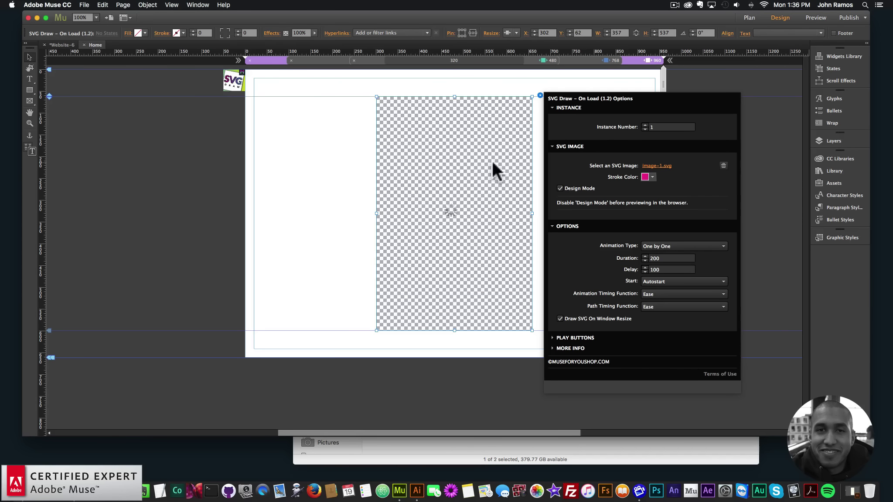
Shorten the SVG Draw widget to about 166 px high at the 480 breakpoint and about 305 px high at the 768 breakpoint
click(597, 60)
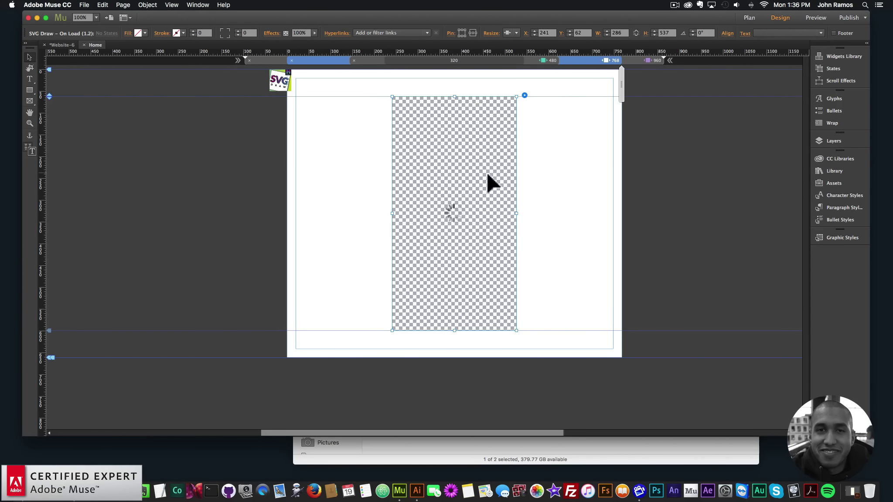
click(544, 60)
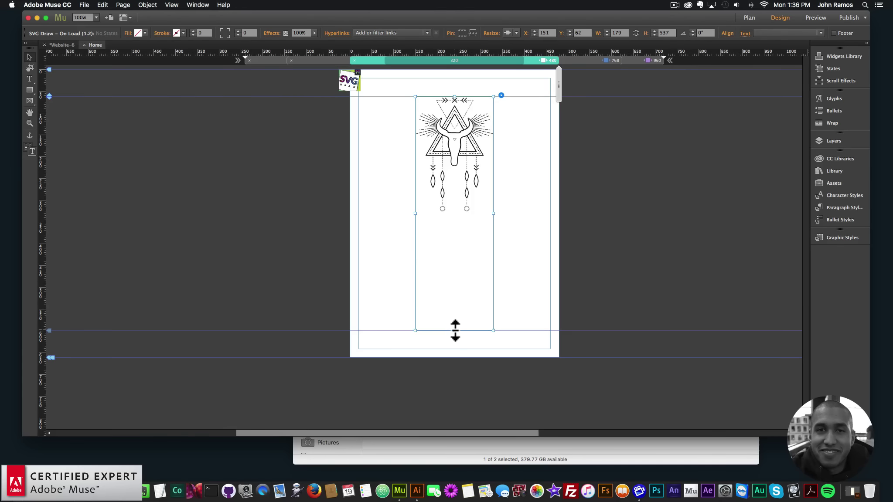
drag(456, 330, 462, 169)
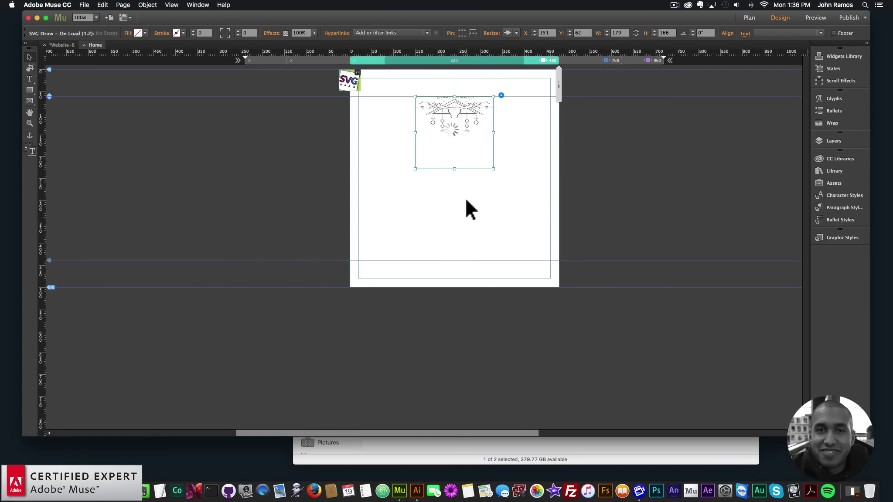
click(580, 60)
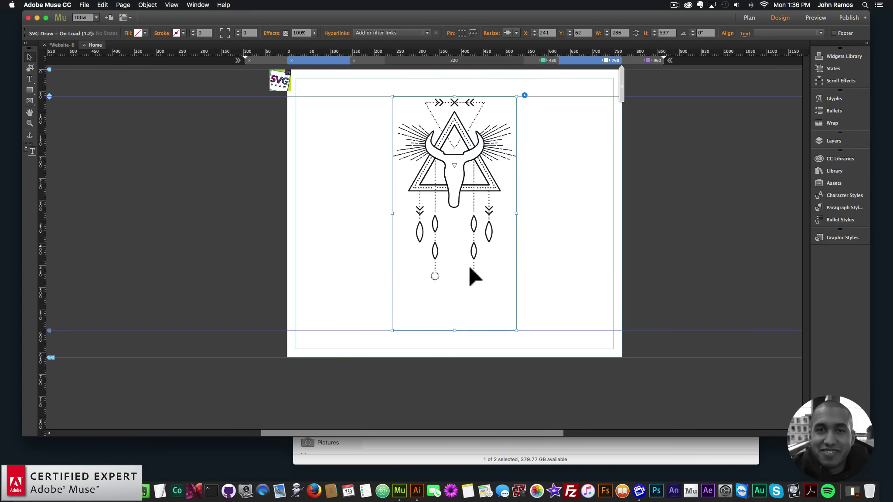
drag(454, 330, 454, 230)
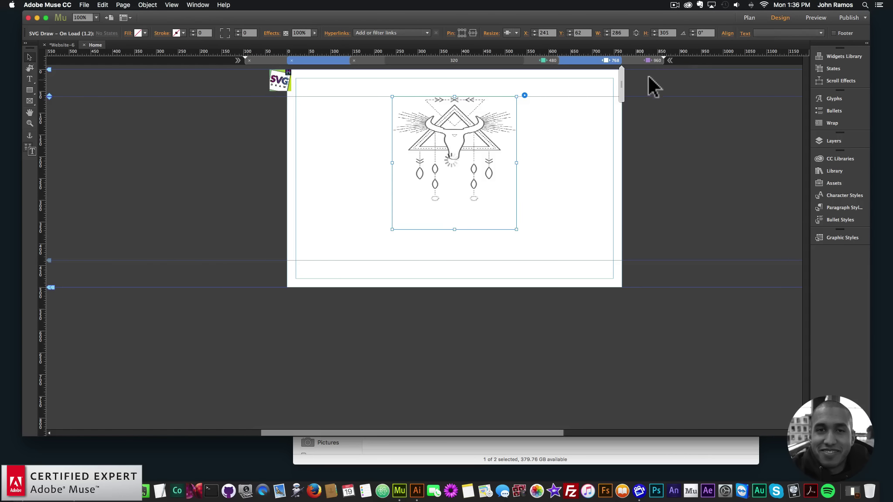
Check the widget's options at the 960 breakpoint and preview the page in the browser
click(639, 60)
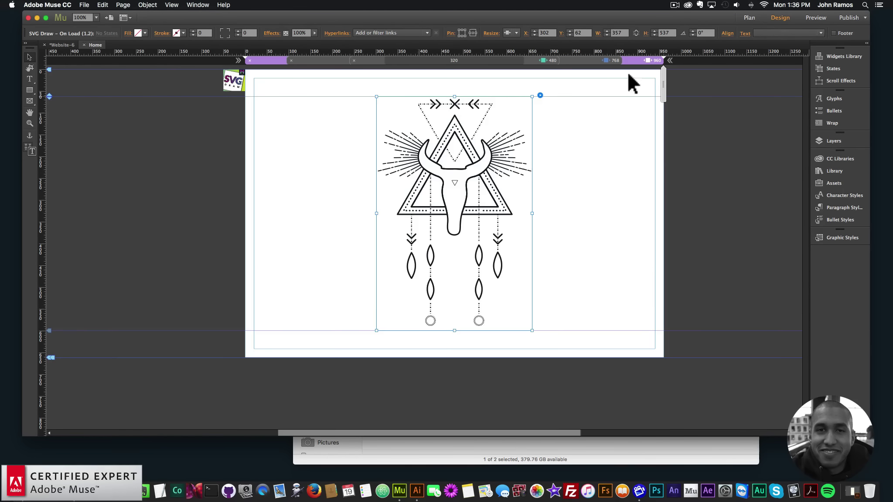
click(540, 95)
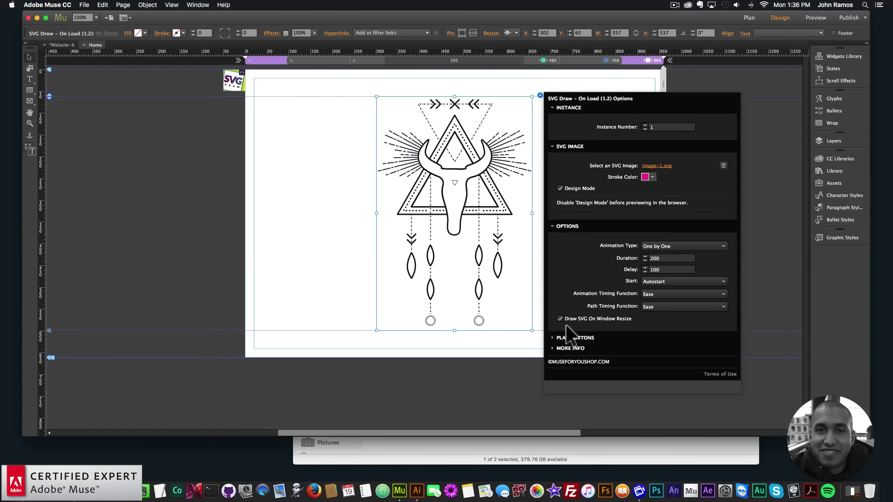
click(324, 191)
click(84, 5)
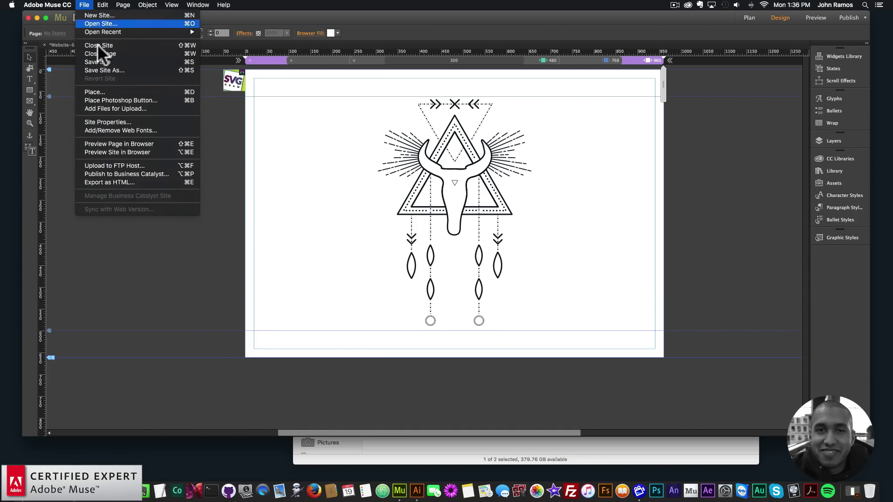
click(115, 144)
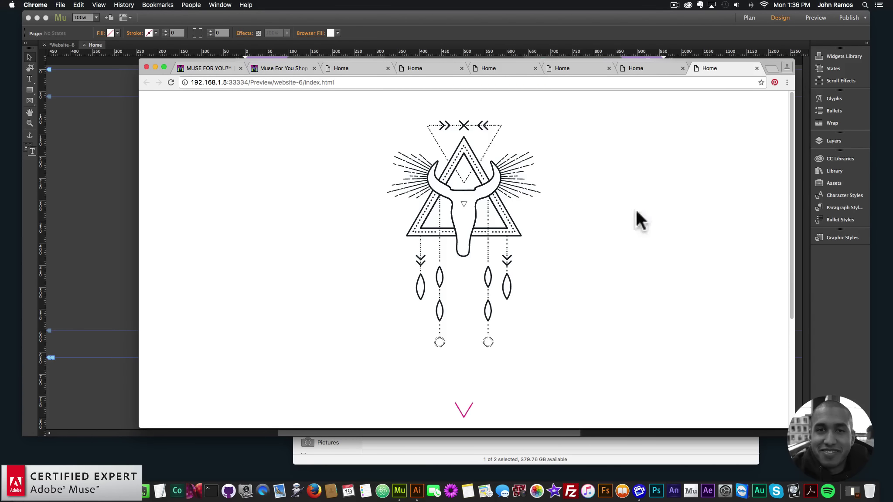
Return to Adobe Muse, disable the widget's Design Mode again and preview the page in the browser
click(73, 235)
click(495, 176)
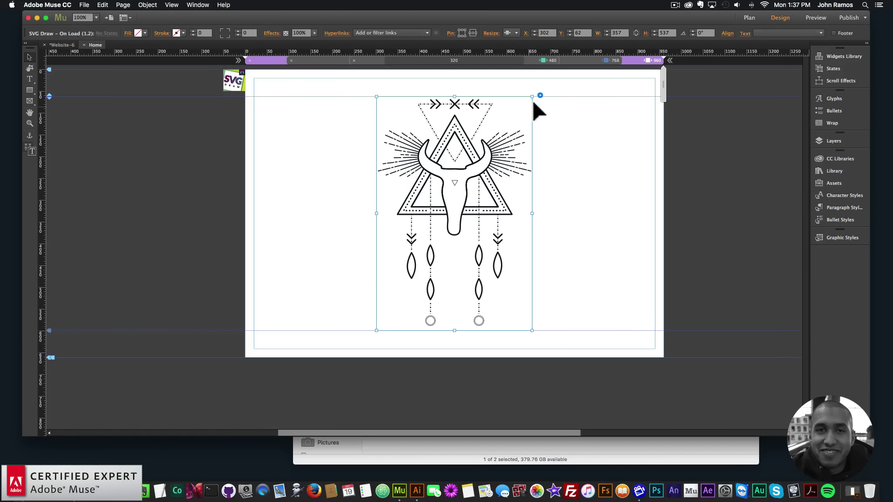
click(540, 95)
click(560, 188)
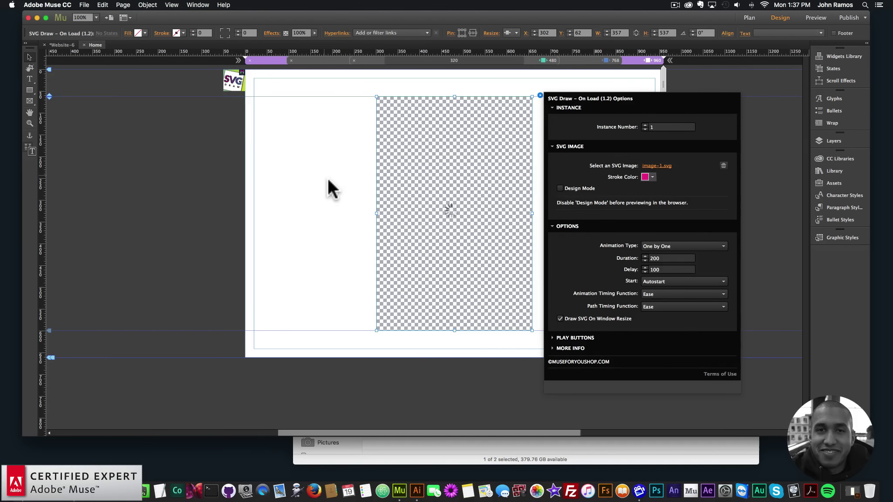
click(328, 189)
click(84, 5)
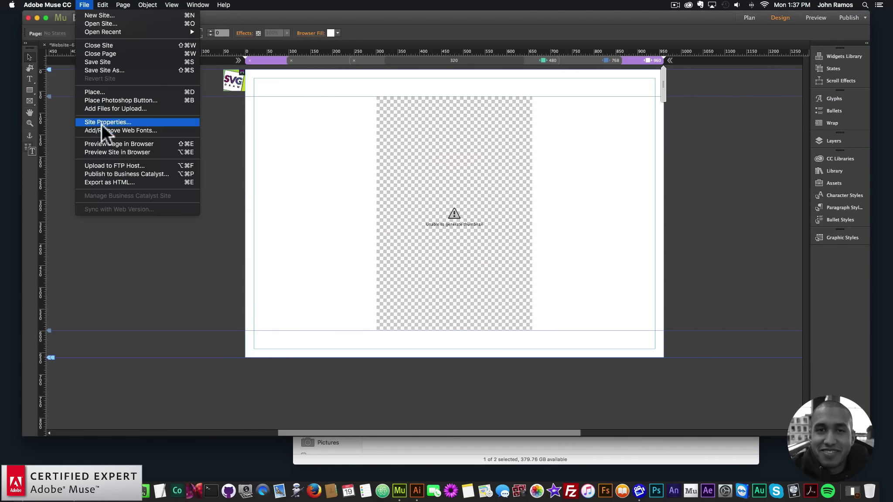
click(106, 144)
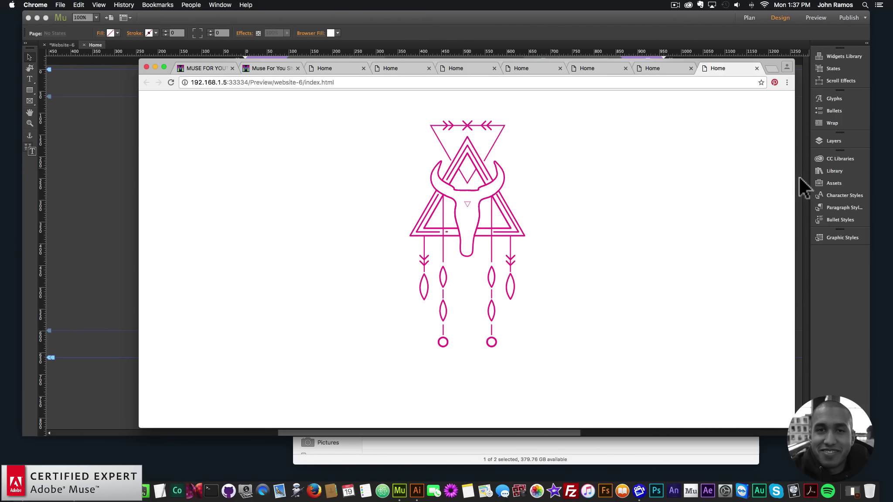
Narrow the browser window to tablet and phone widths, then widen it again to check how the SVG redraws on resize
drag(795, 177, 523, 174)
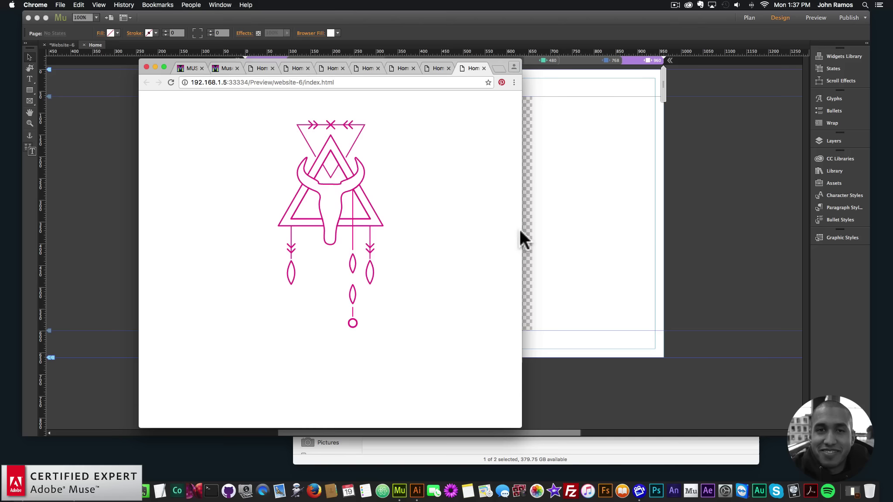
drag(523, 230, 313, 214)
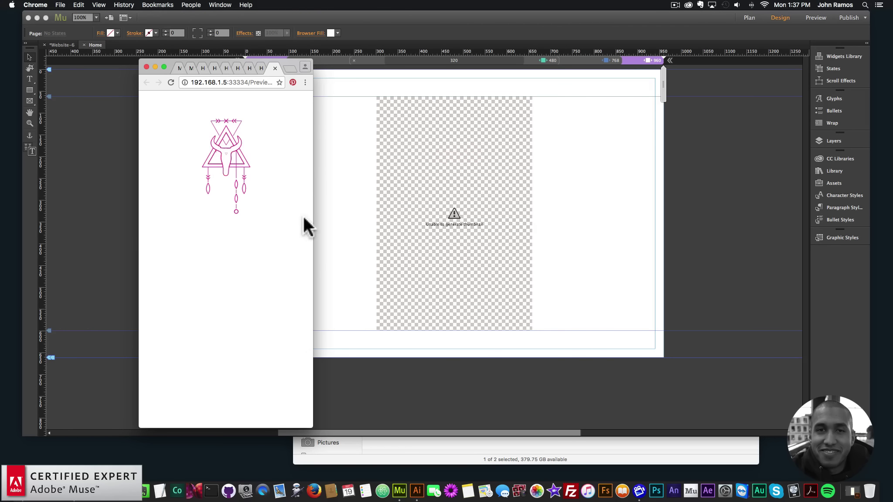
mouse_move(315, 214)
mouse_down()
mouse_move(684, 216)
mouse_move(776, 237)
mouse_up()
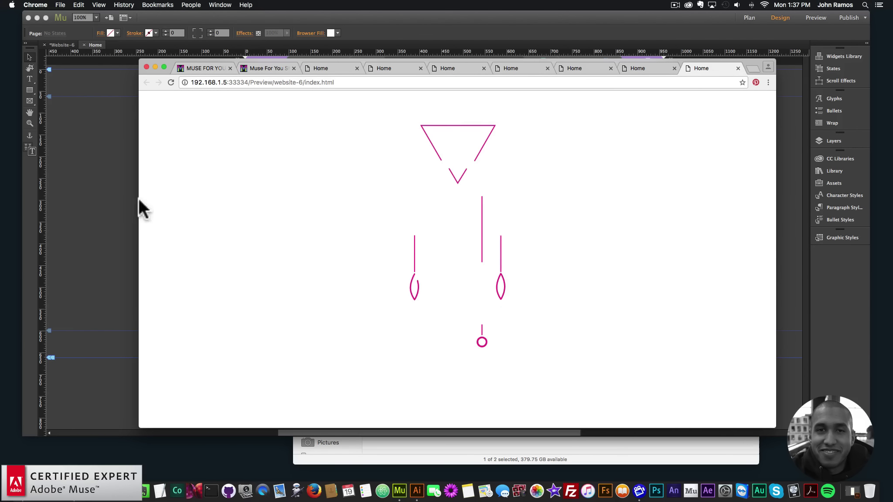
Return to Adobe Muse and set the SVG Draw widget's animation duration to 400
click(120, 190)
click(489, 188)
click(540, 95)
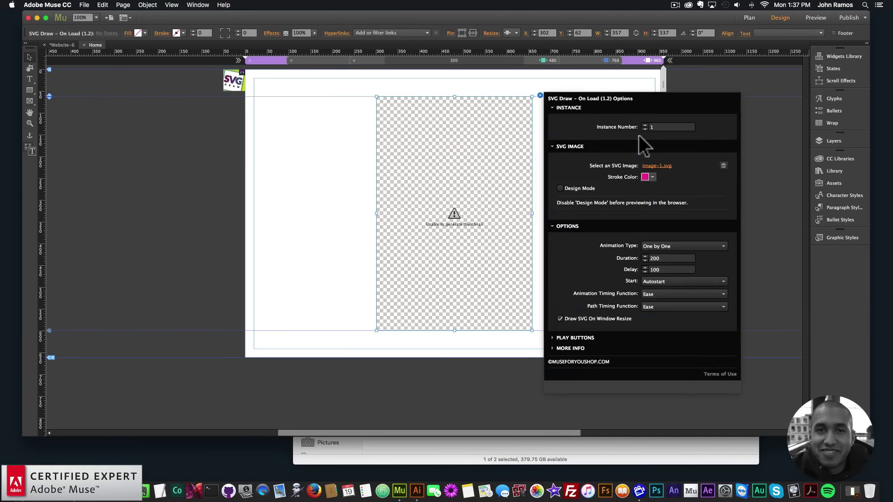
click(667, 259)
text(400)
key(Return)
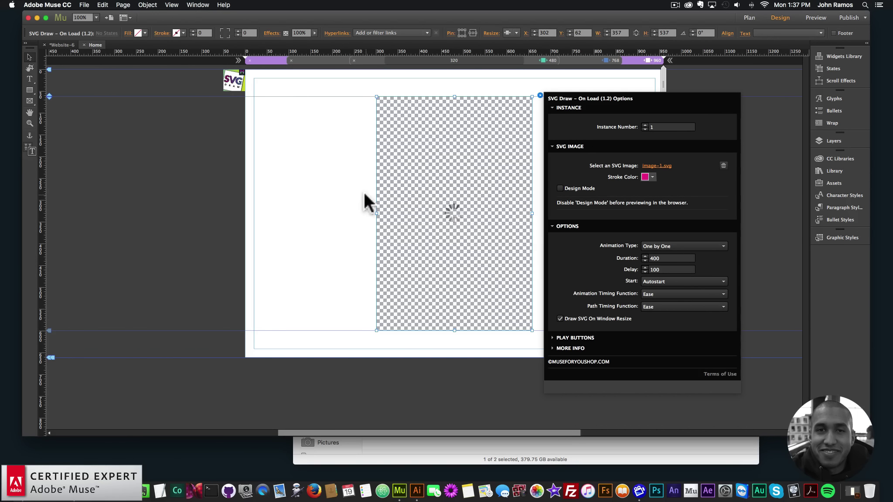
Preview the page in the browser to check the One by One animation with the new duration
click(287, 198)
click(84, 5)
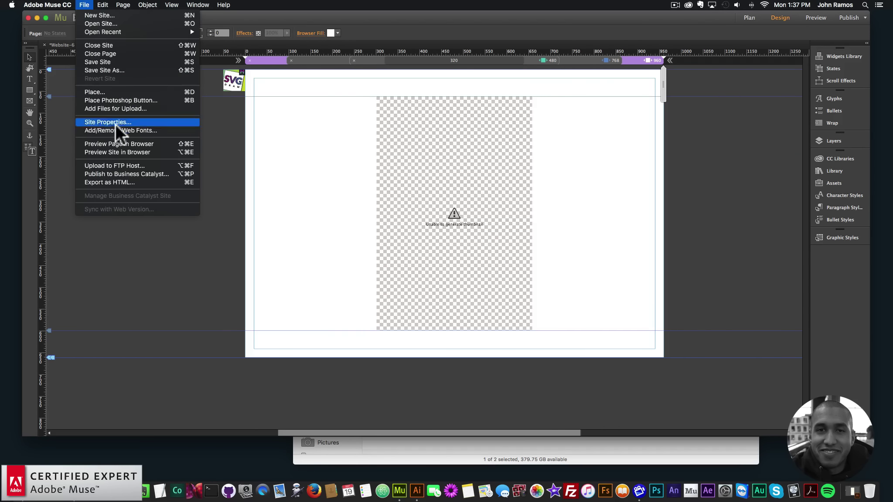
click(115, 139)
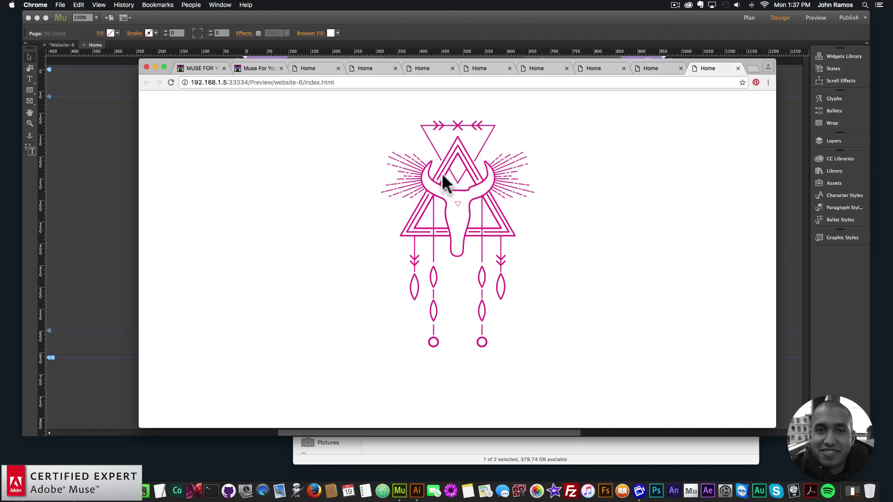
Return to Adobe Muse and change the SVG Draw widget's animation type to Delayed with a delay of 200
click(103, 153)
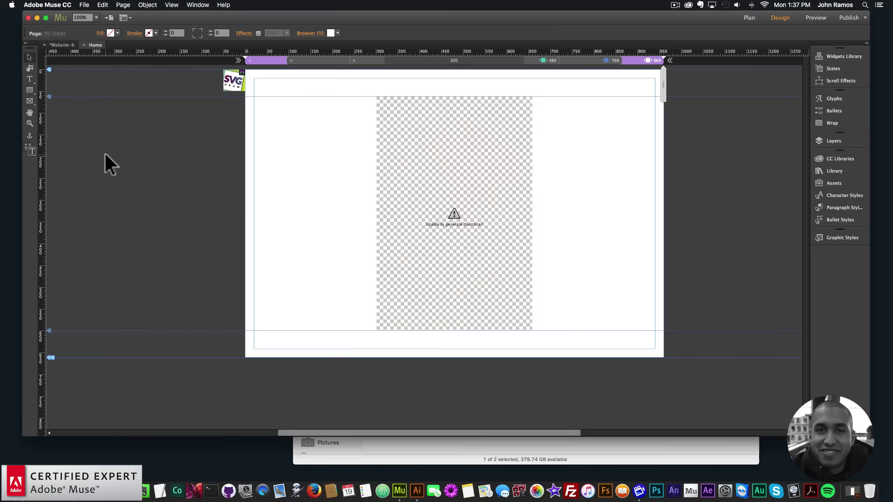
click(502, 151)
click(540, 95)
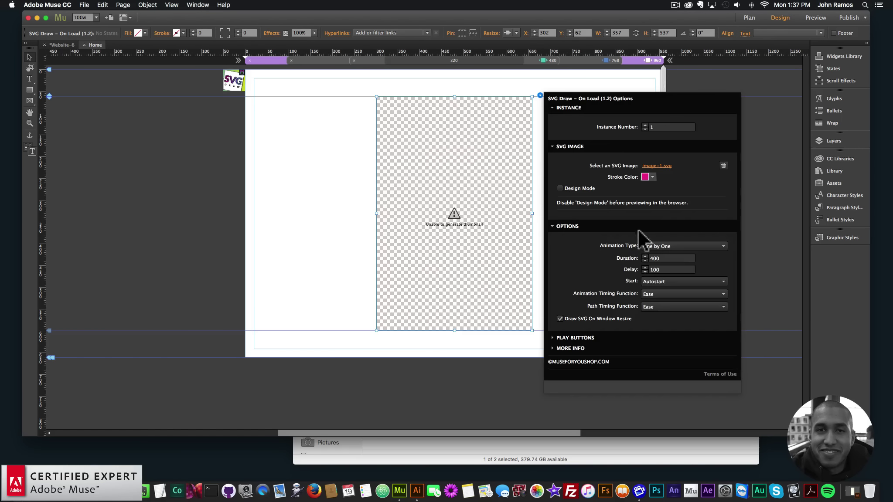
click(667, 247)
click(654, 255)
click(658, 270)
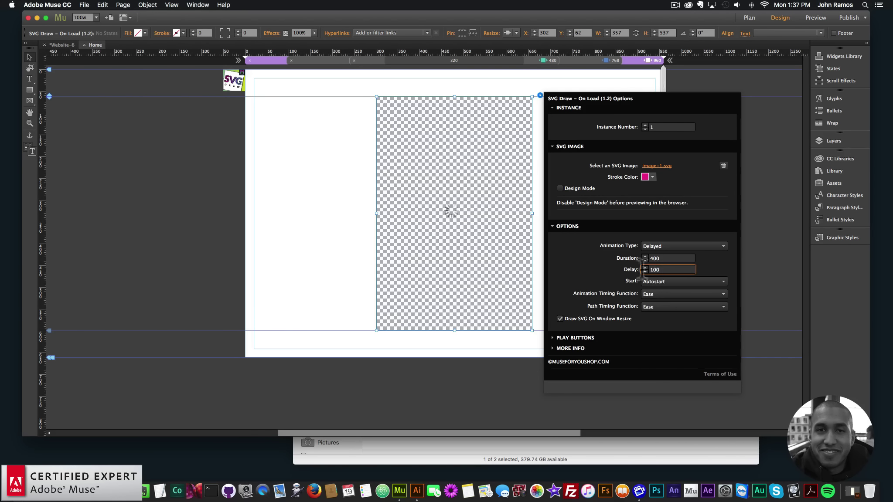
text(200)
key(Return)
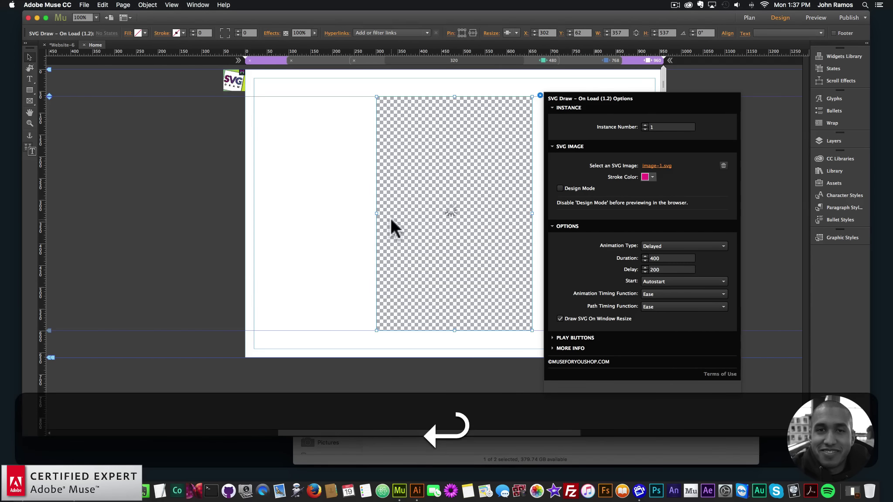
Preview the page in the browser to check the Delayed animation
click(334, 203)
click(84, 5)
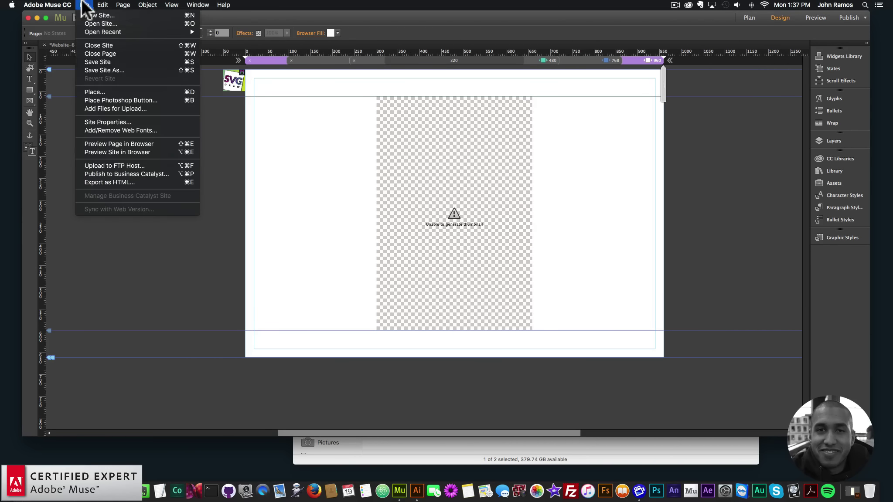
click(112, 144)
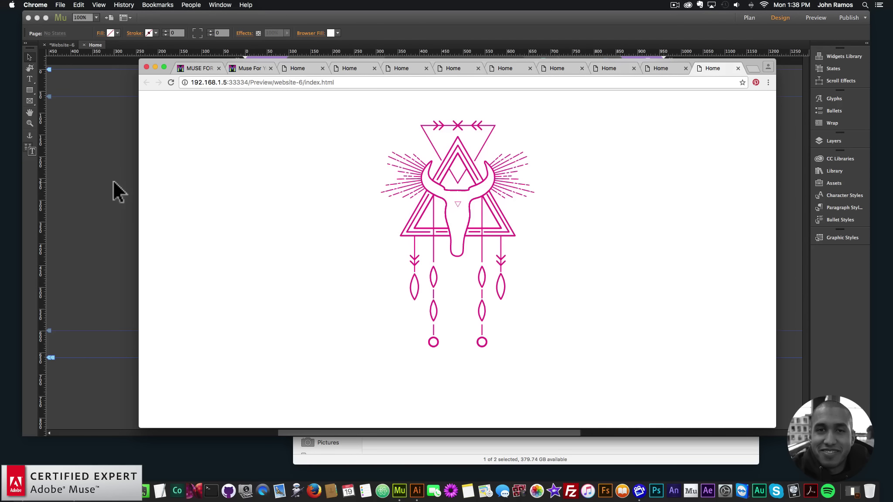
Return to Adobe Muse and examine the widget's choices for the animation timing function and path timing function
click(92, 182)
click(421, 195)
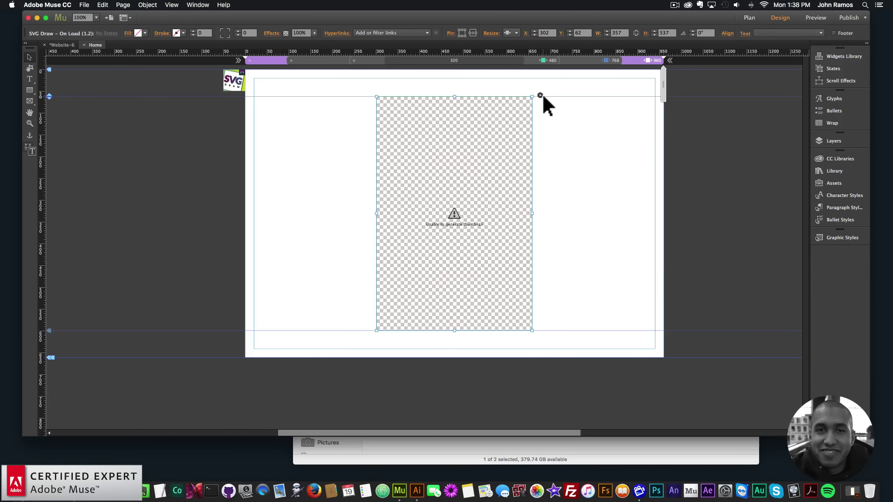
click(540, 95)
click(650, 295)
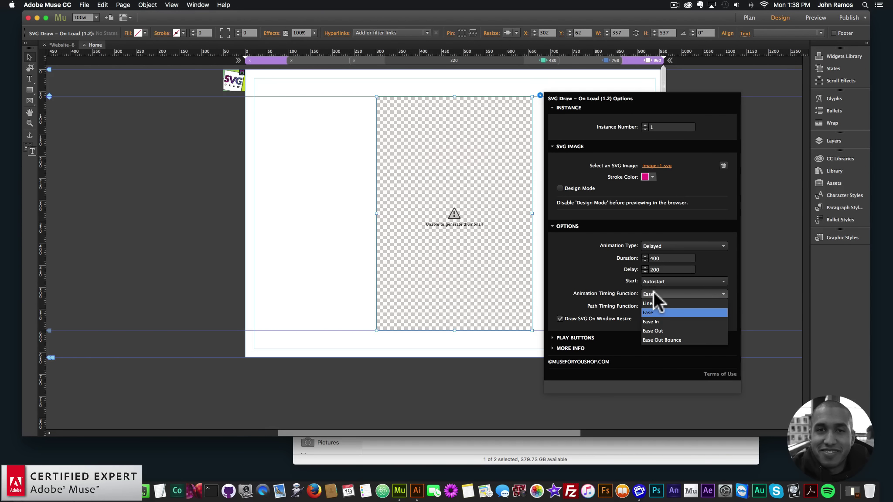
click(604, 308)
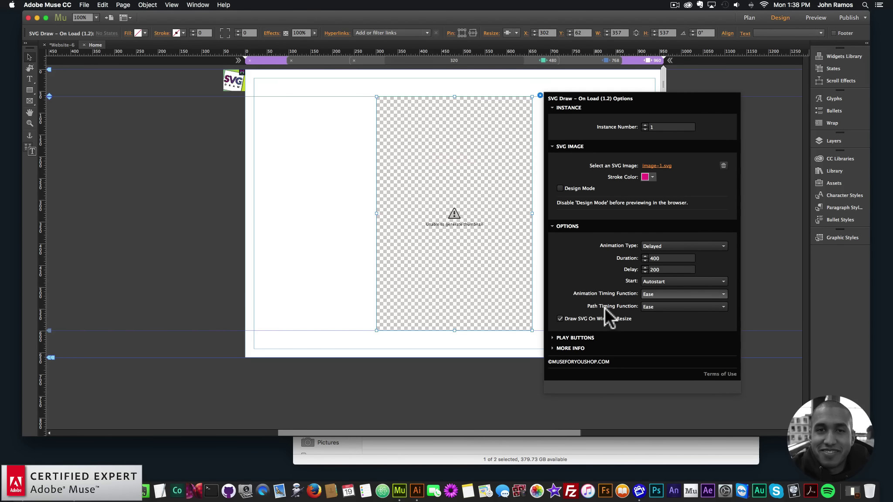
click(654, 306)
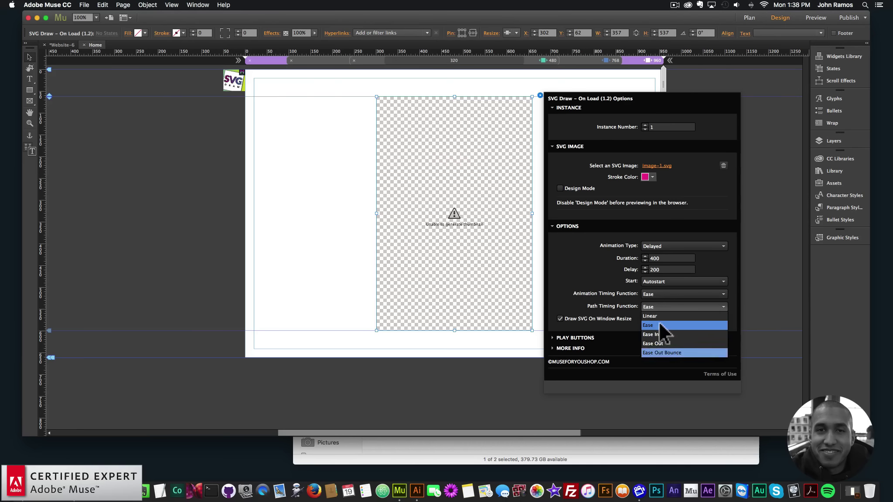
click(604, 305)
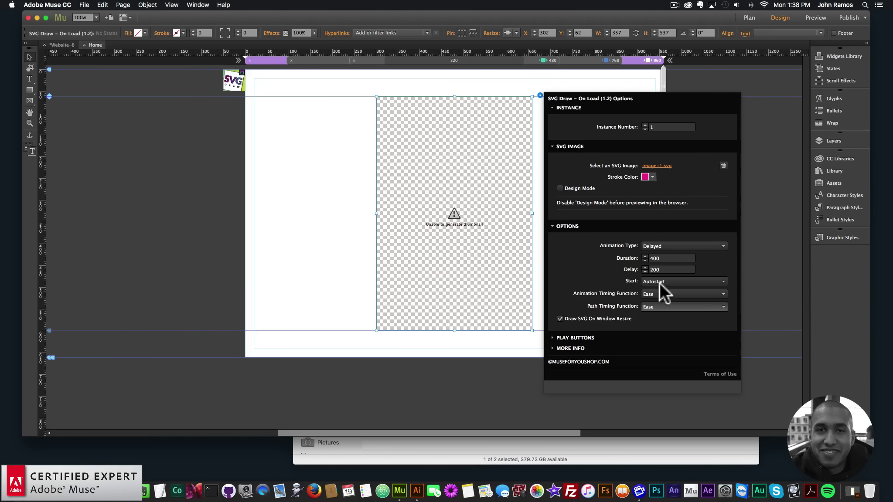
click(658, 295)
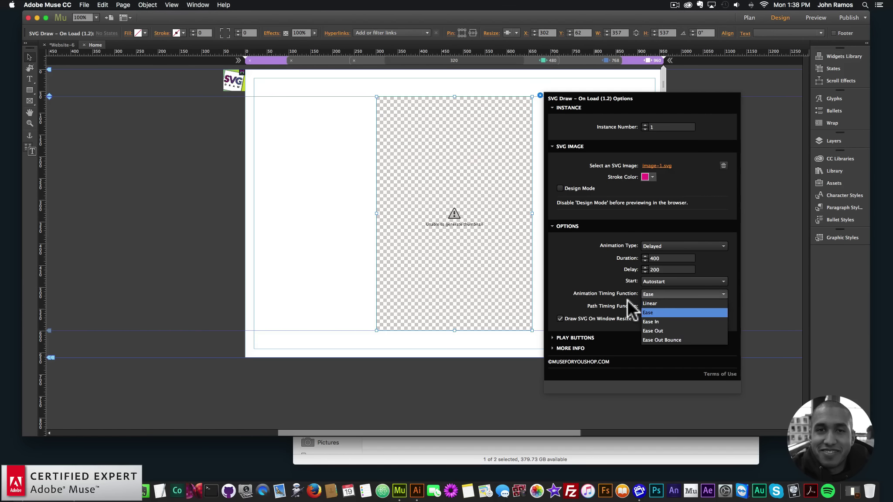
click(621, 327)
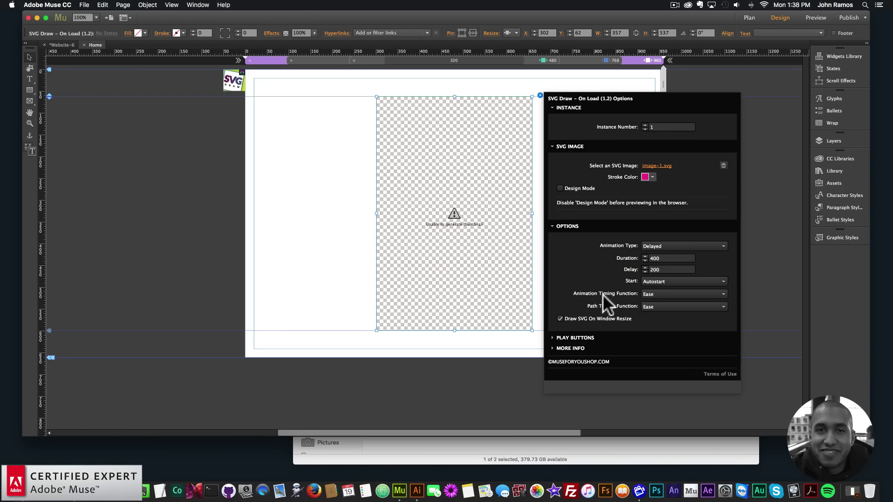
click(577, 337)
click(80, 69)
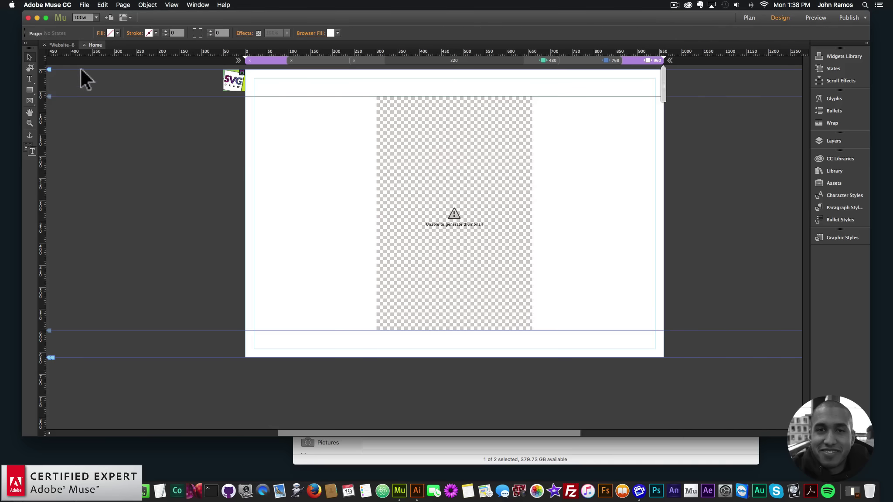
Add a text frame about 194 px wide and 46 px high left of the SVG widget, reading PLAY
click(30, 78)
drag(253, 112, 339, 132)
text(PLAY)
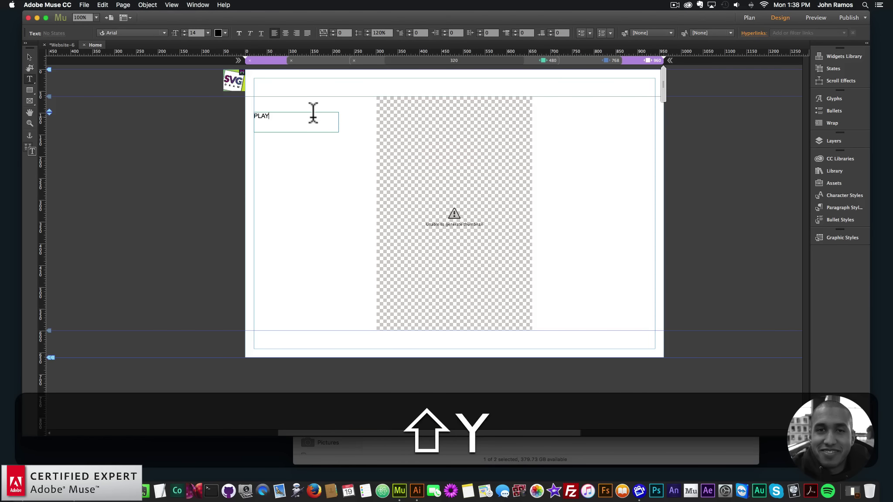
click(29, 57)
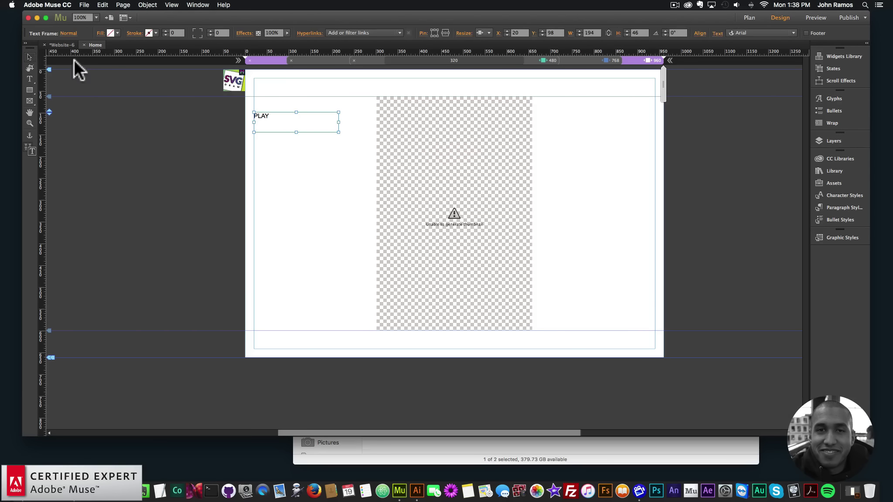
click(80, 69)
Format the PLAY text in Octanis Sans at size 36 and narrow its frame to about 98 px
click(292, 123)
key(super+a)
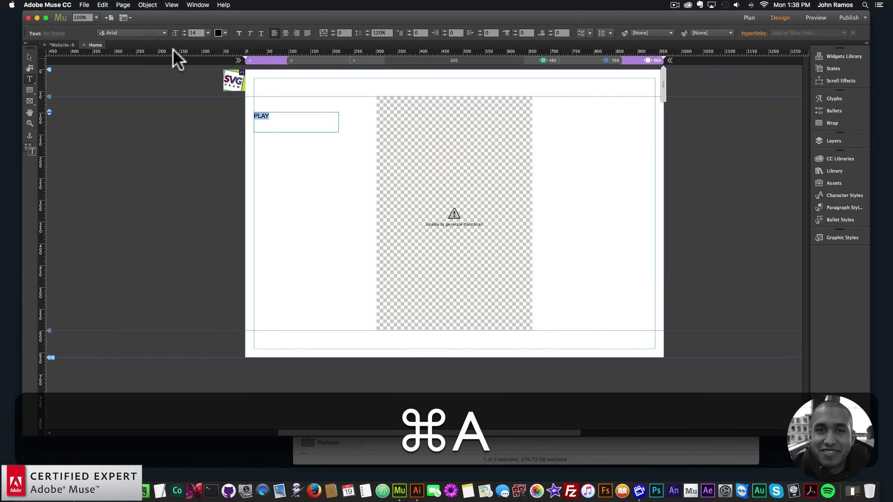
click(142, 33)
click(149, 57)
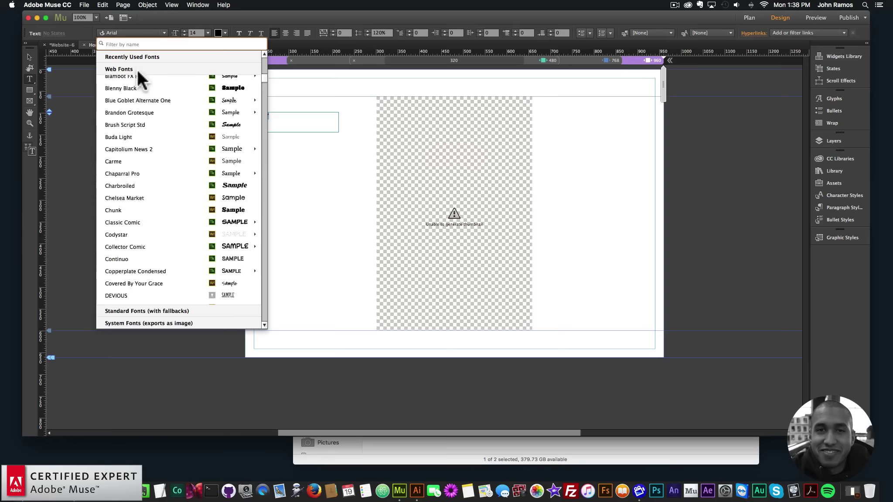
click(131, 69)
click(293, 117)
key(super+a)
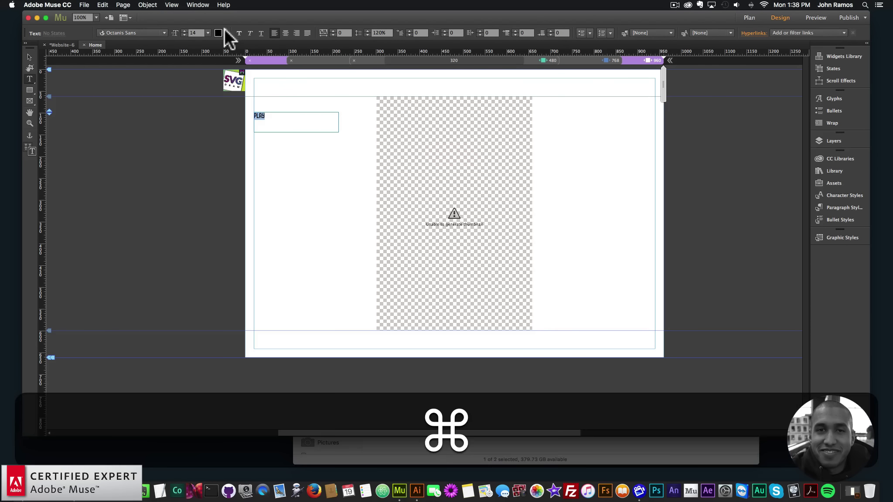
click(208, 33)
click(216, 128)
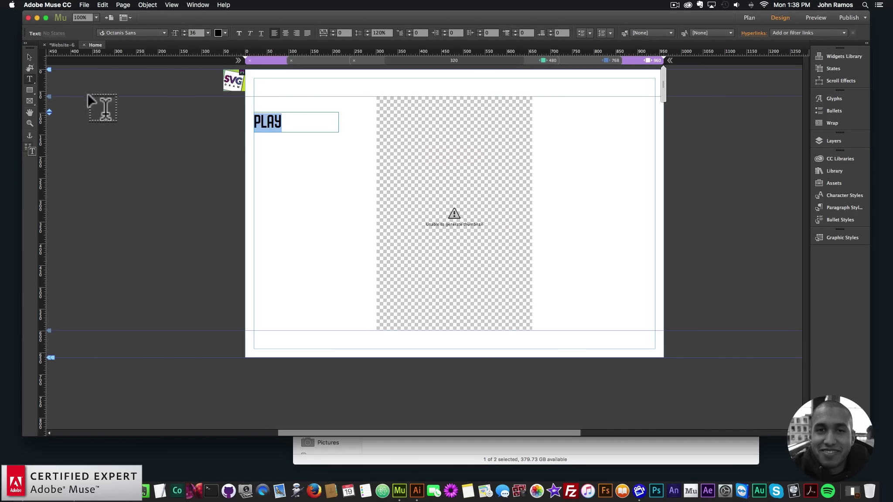
click(29, 57)
drag(338, 122, 297, 123)
Place a copy of the PLAY text frame directly below the original and change its text to PAUSE
key(super+v)
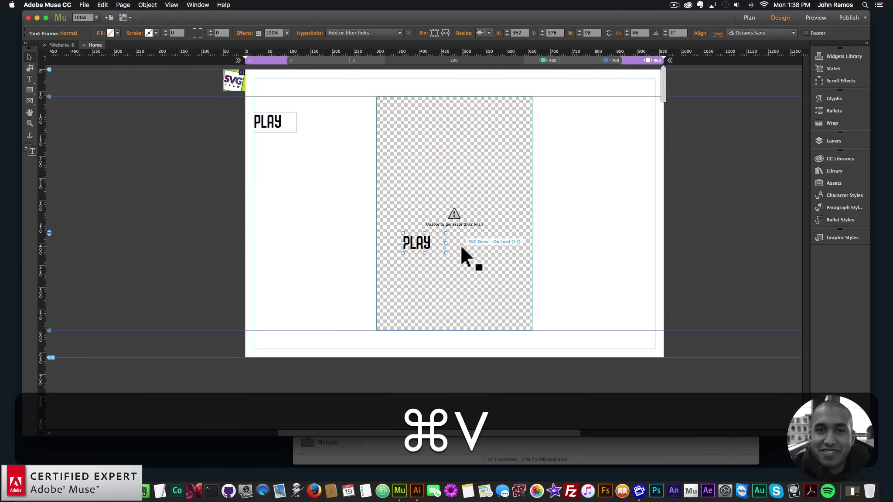
drag(461, 247, 278, 148)
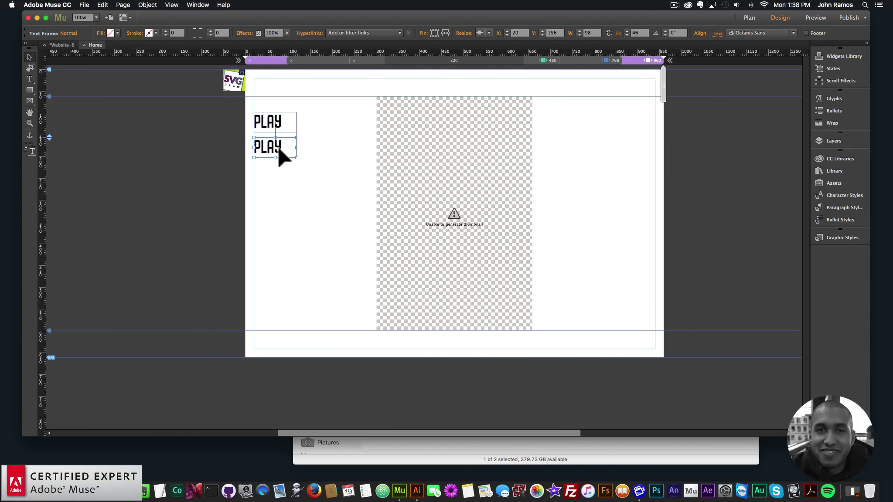
double_click(278, 149)
text(PAUSE)
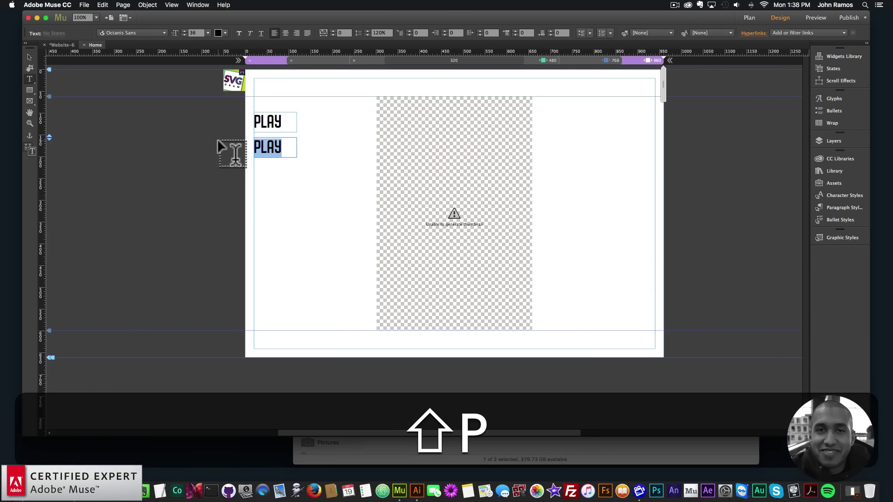
click(27, 57)
Place another PLAY copy below PAUSE, change its text to RESTART and widen the frame to about 141 px
key(cmd+v)
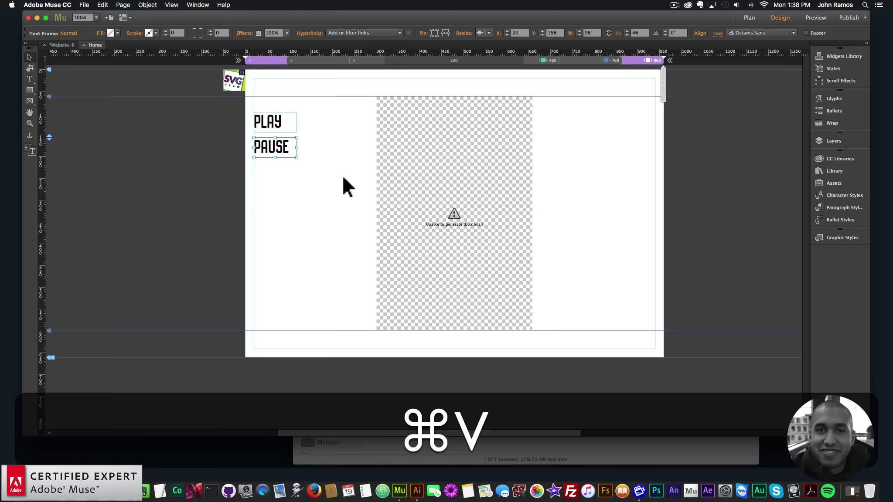
drag(421, 246, 270, 174)
double_click(270, 174)
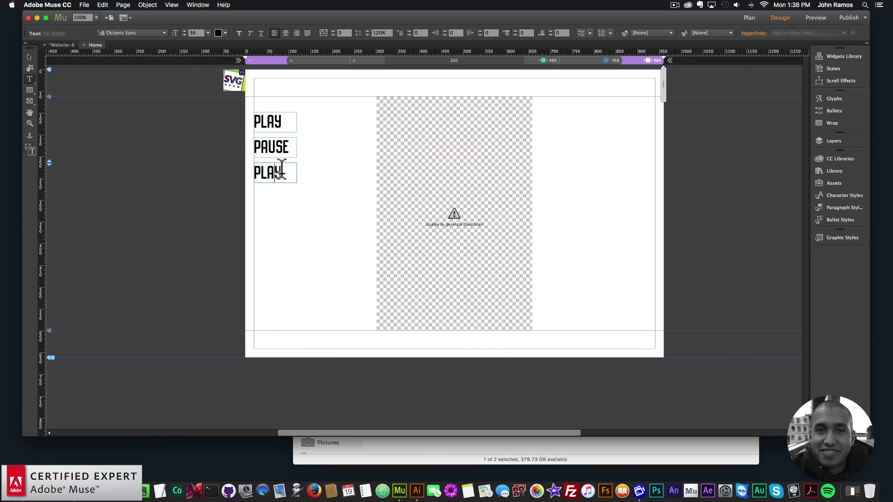
text(RESTART)
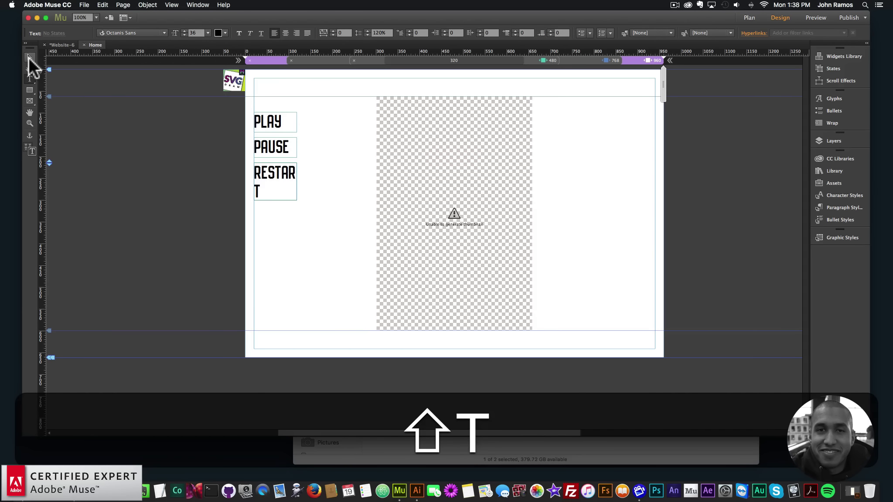
click(29, 57)
drag(297, 182, 315, 182)
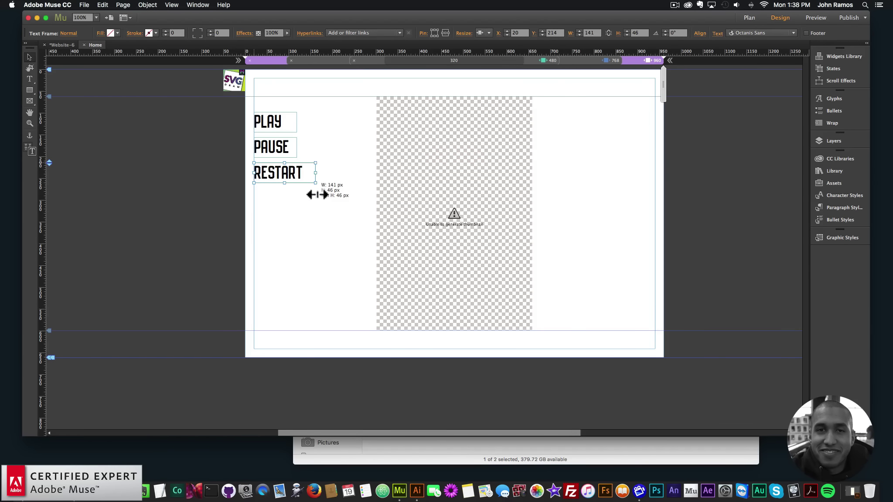
Check the graphic style names the SVG Draw widget uses for its play, pause and restart buttons
click(286, 122)
click(449, 114)
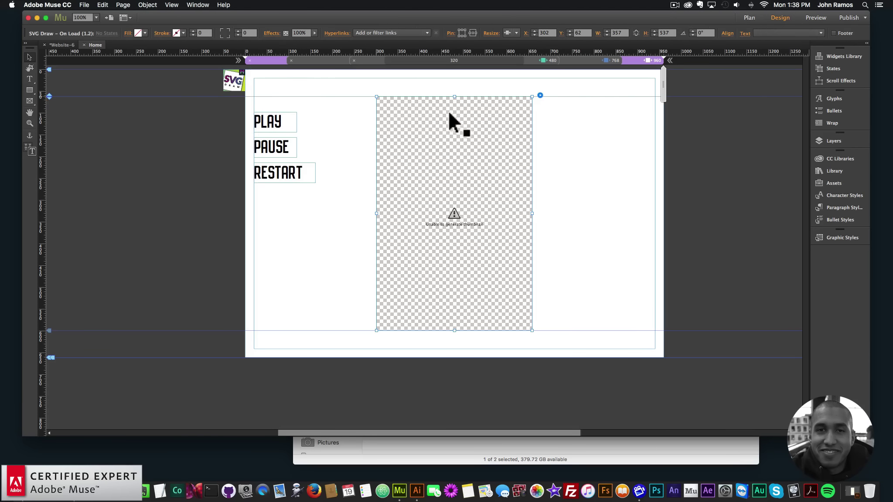
click(540, 96)
click(561, 338)
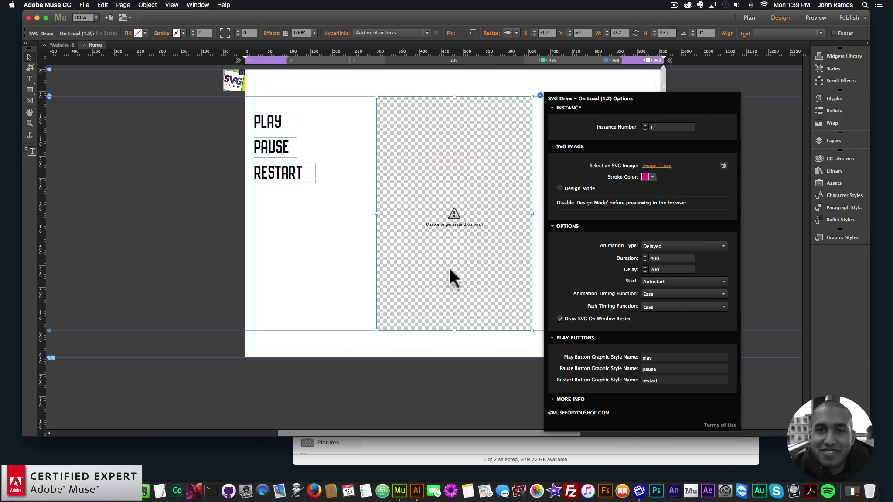
Create a graphic style named play from the PLAY text frame and apply it to that frame
click(284, 126)
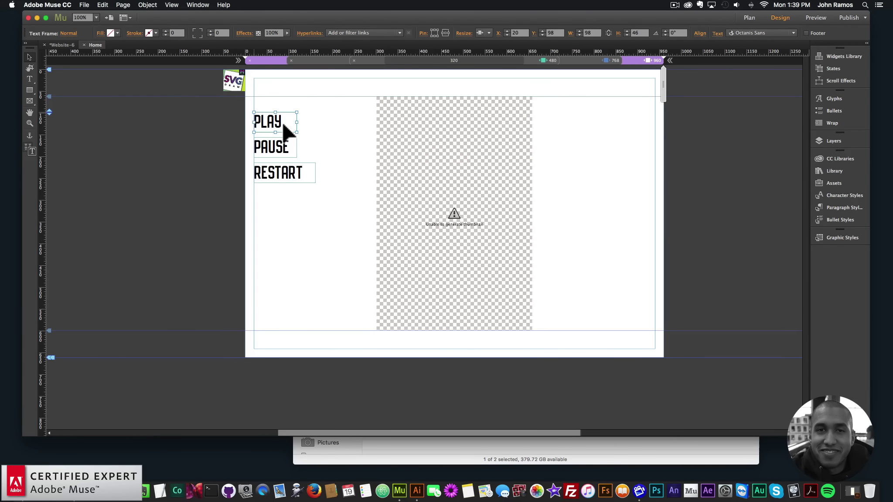
click(835, 235)
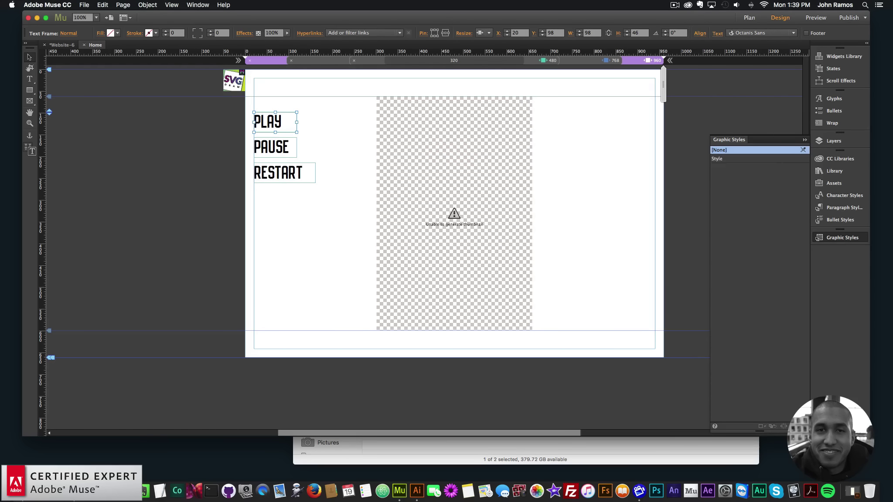
double_click(734, 159)
text(play)
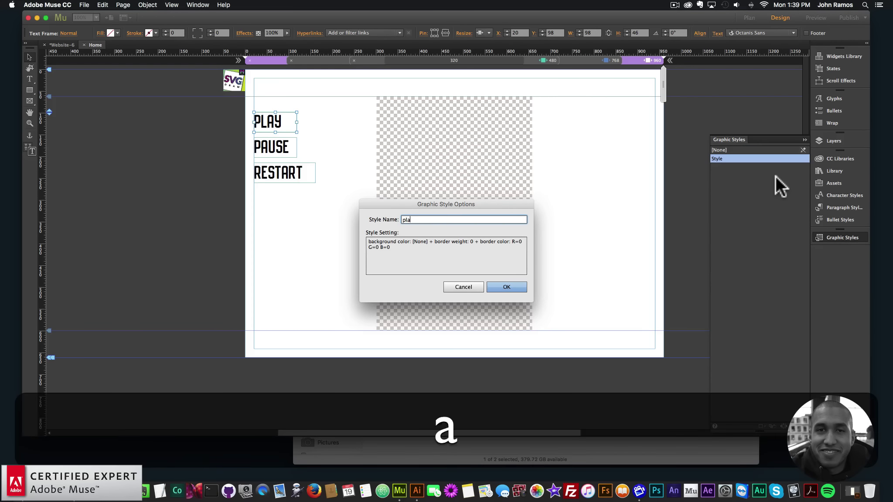
key(Return)
Create a graphic style named pause for the PAUSE text frame
click(272, 148)
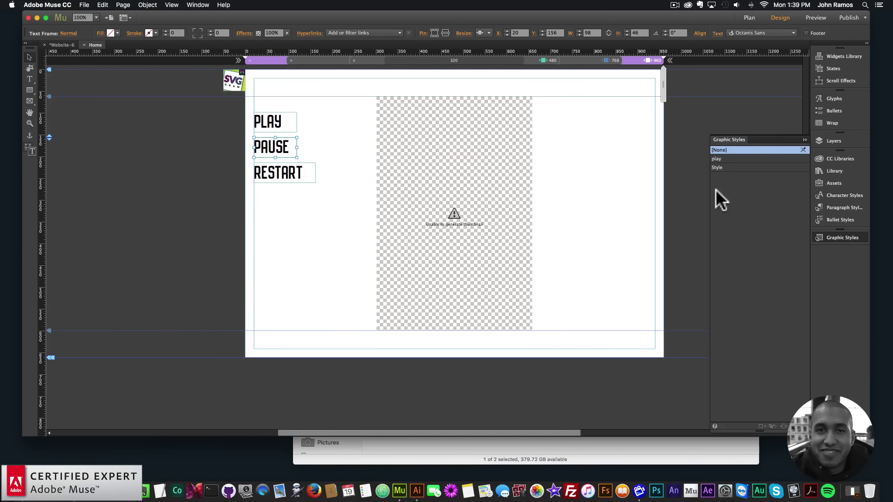
double_click(719, 167)
text(pause)
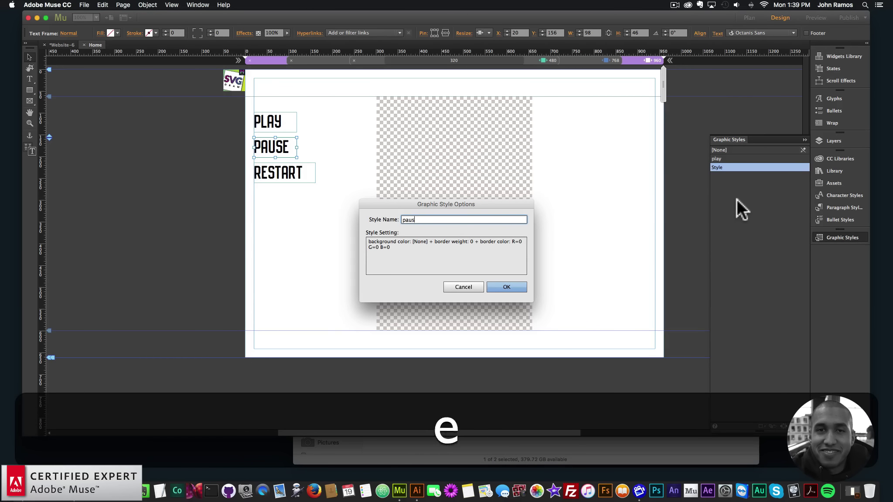
key(Return)
Create a graphic style named restart for the RESTART text frame, and deselect the frame
click(311, 171)
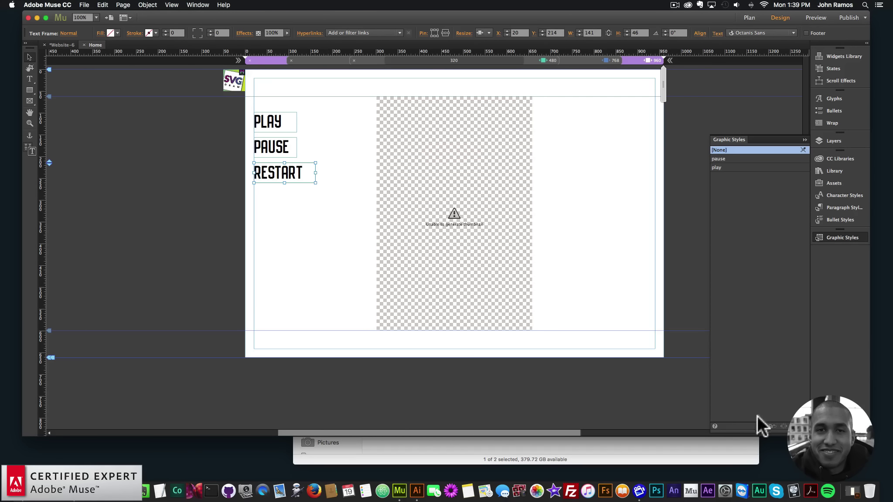
click(761, 426)
double_click(717, 175)
text(re)
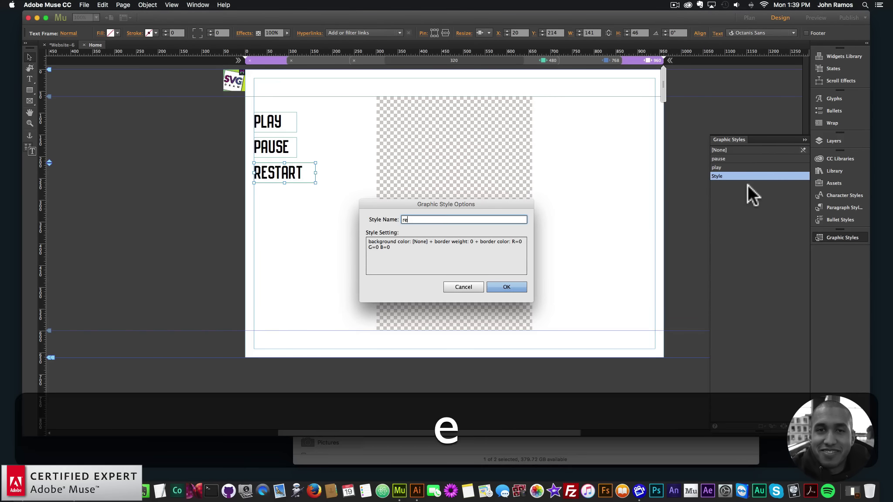
text(start)
key(Return)
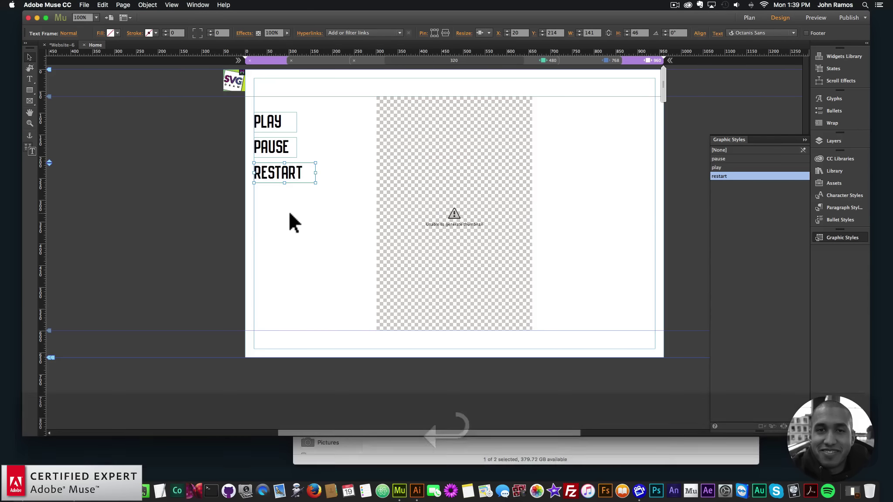
click(289, 219)
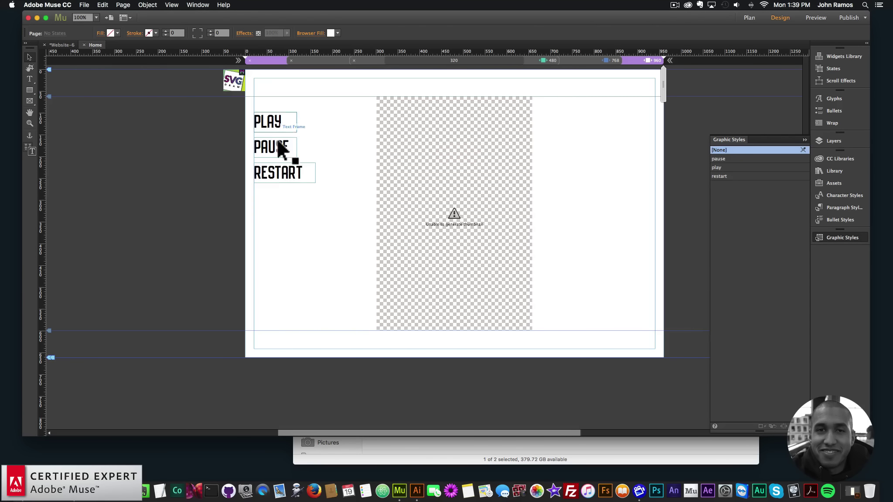
Preview the page in the browser and test the RESTART button on the SVG drawing
click(85, 4)
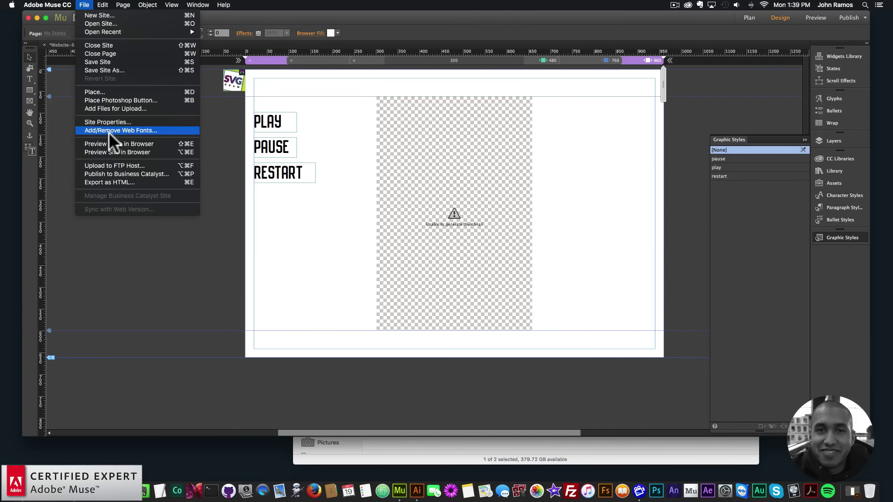
click(143, 144)
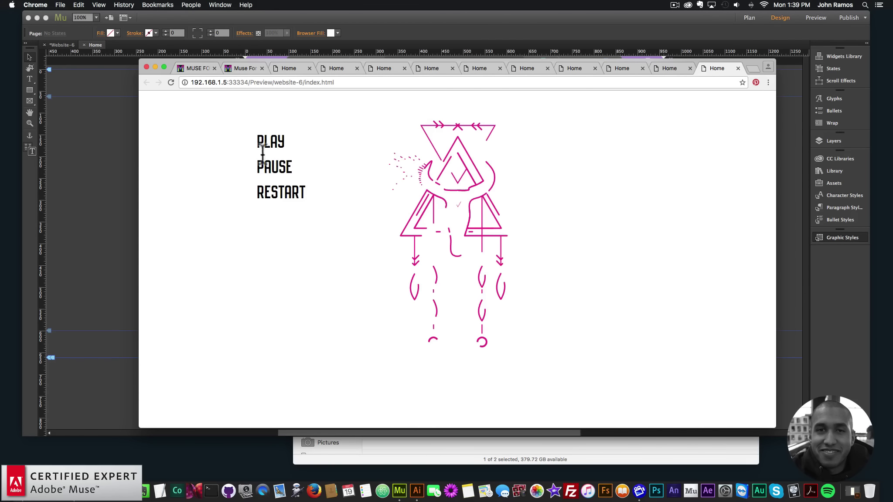
click(273, 195)
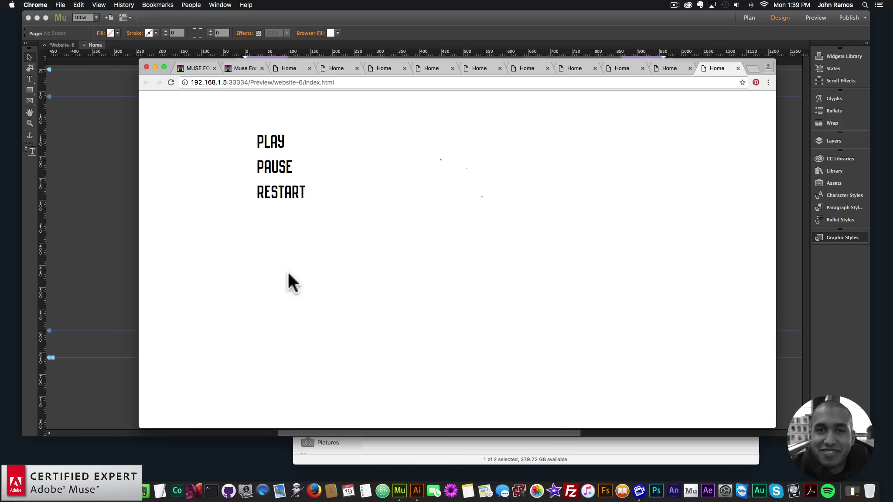
click(288, 193)
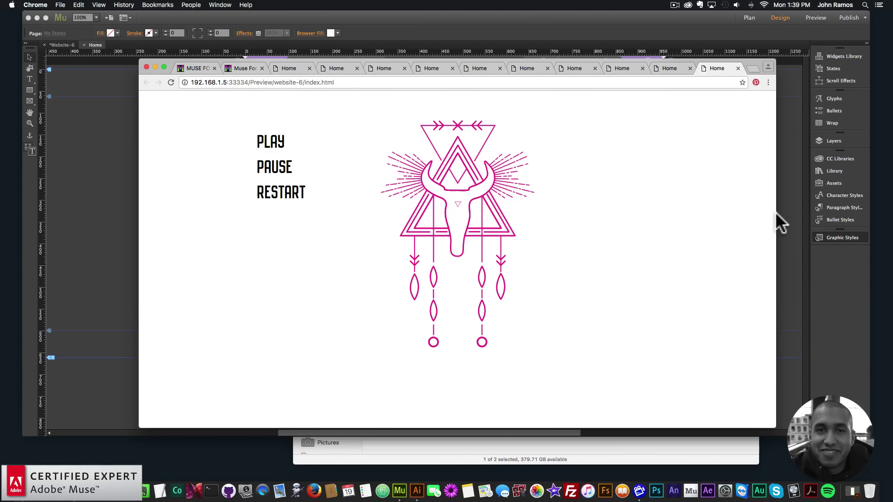
Narrow the browser window to mobile width, widen it again, and restart the animation to test redrawing on resize
drag(775, 212, 632, 211)
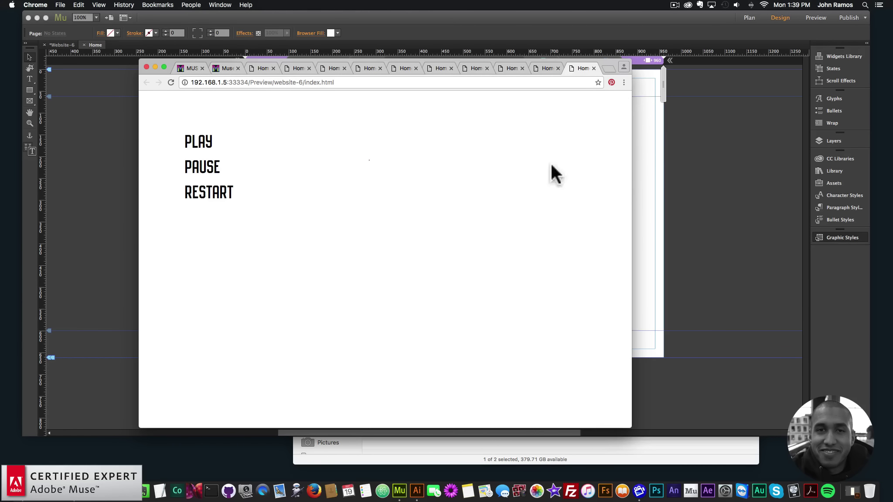
drag(632, 165, 354, 166)
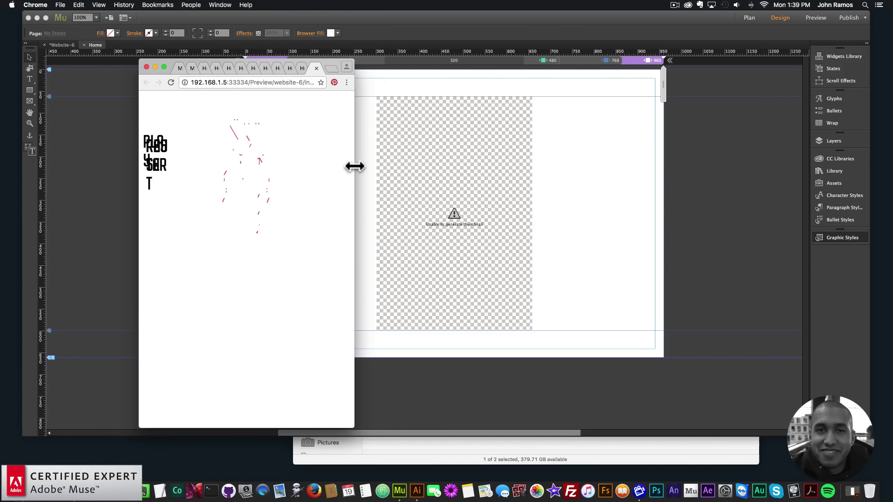
drag(354, 166, 768, 202)
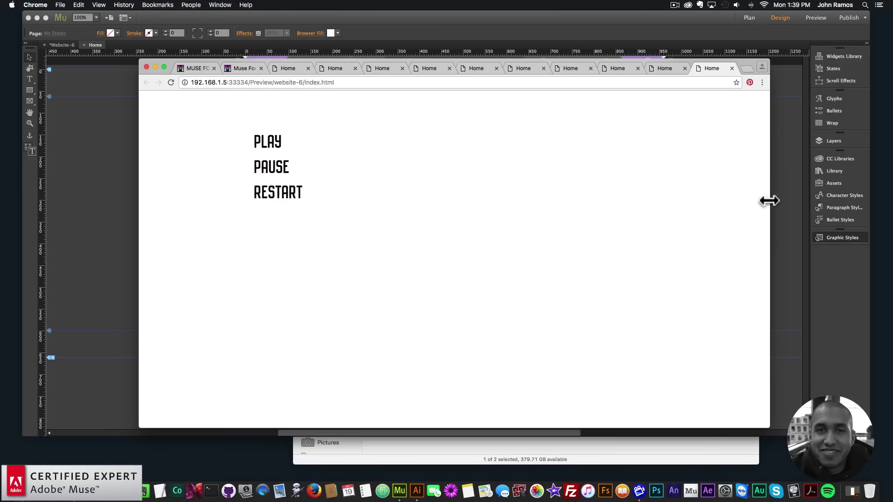
click(278, 192)
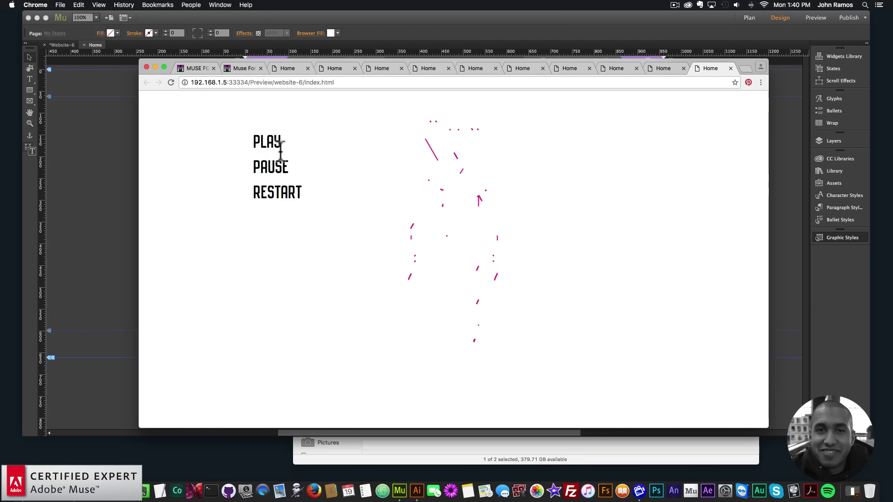
Return to Adobe Muse and read the More Info notes in the SVG Draw – On Load widget's options
key(super+Tab)
click(524, 101)
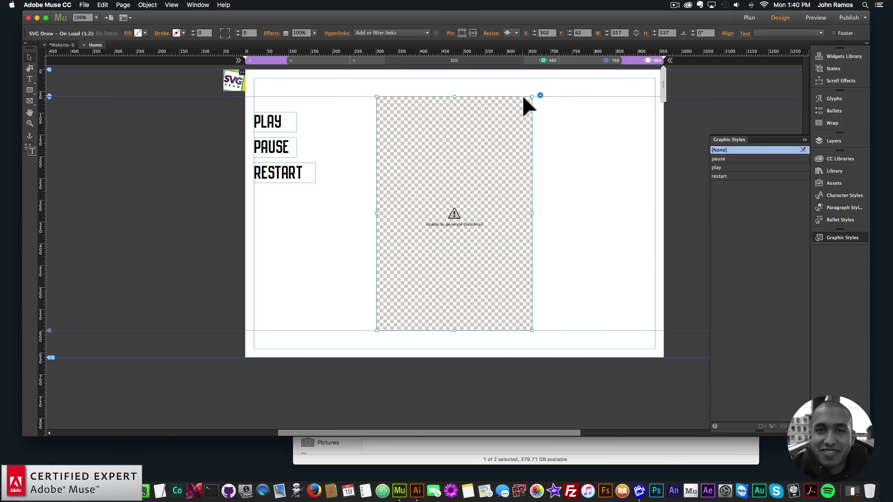
click(540, 95)
click(575, 349)
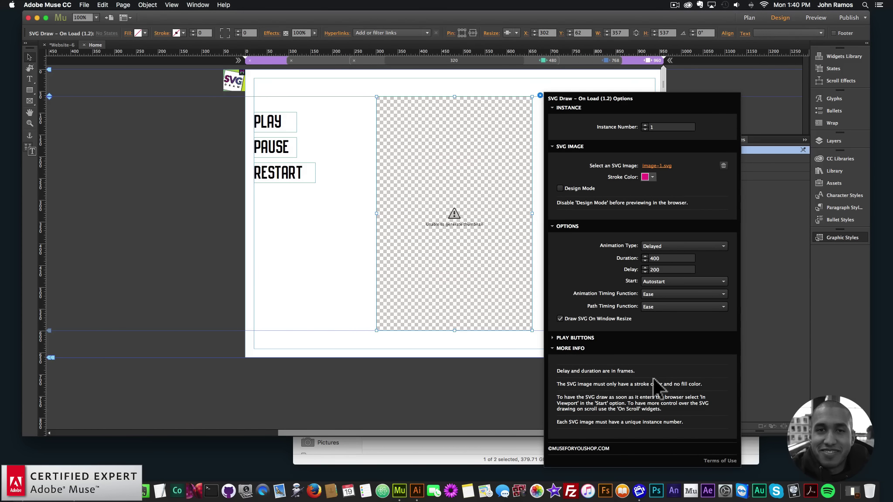
click(577, 348)
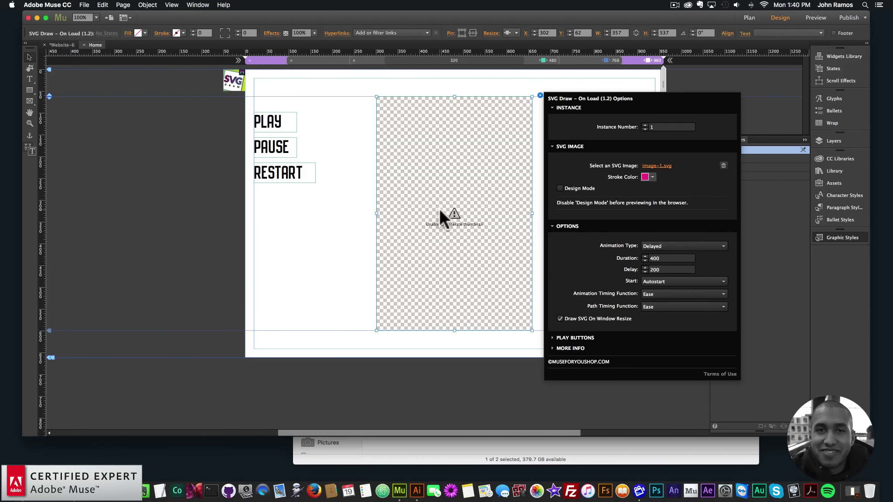
click(538, 251)
Change the stroke color of the SVG Draw – On Load widget to the light blue swatch
key(super+minus)
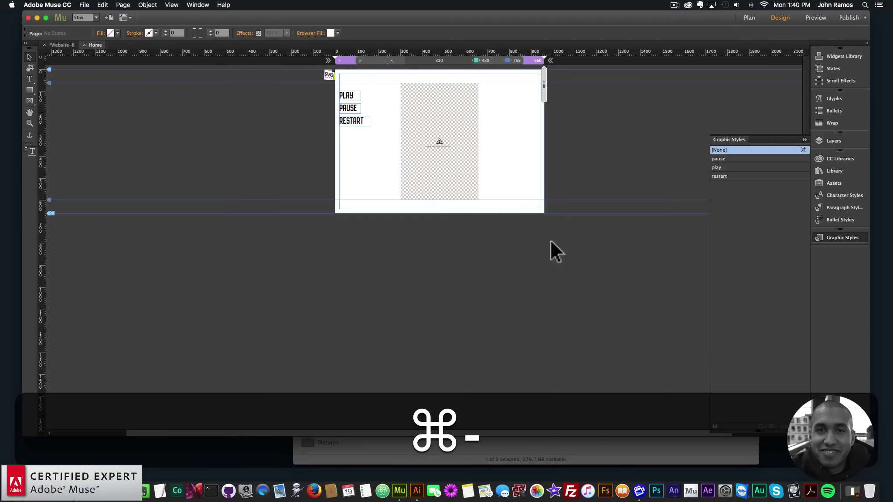
click(466, 90)
click(487, 82)
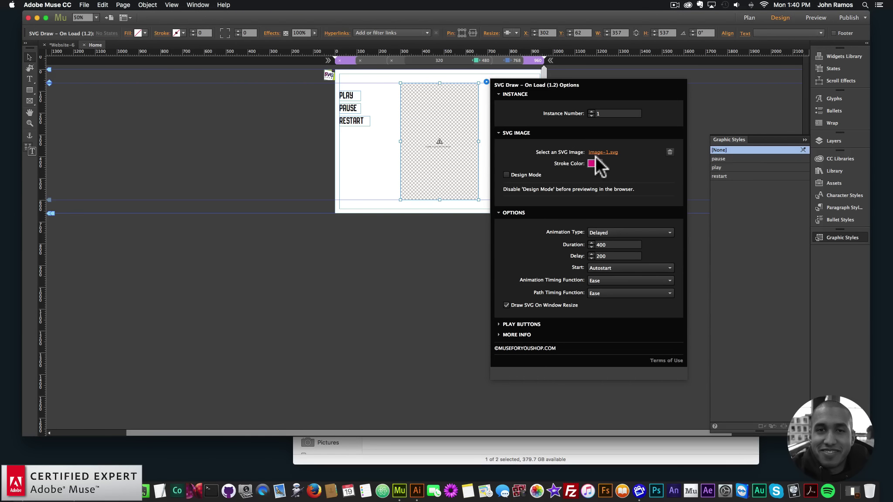
click(597, 163)
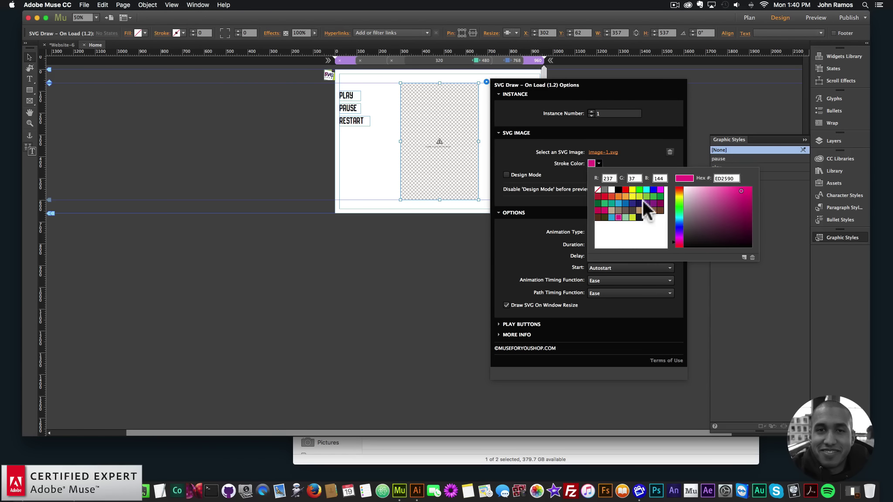
click(612, 217)
click(349, 164)
Preview the page in the browser to check the new stroke color, and return to Adobe Muse
click(84, 5)
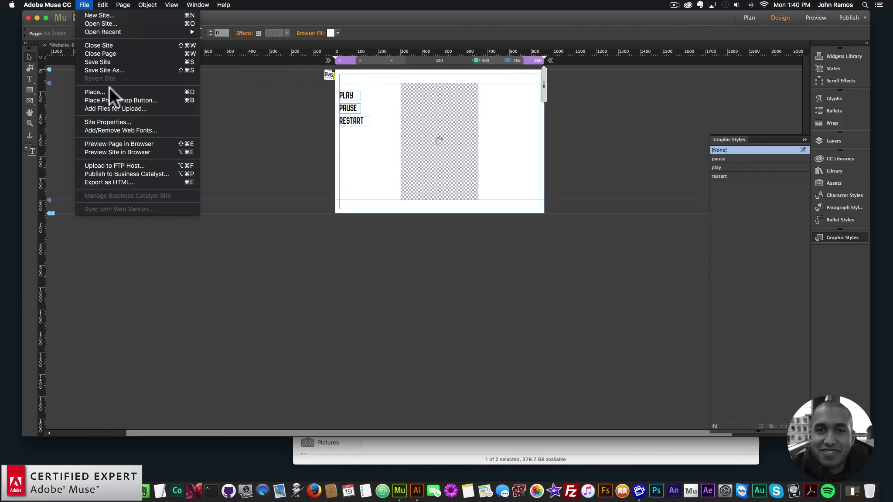
click(119, 144)
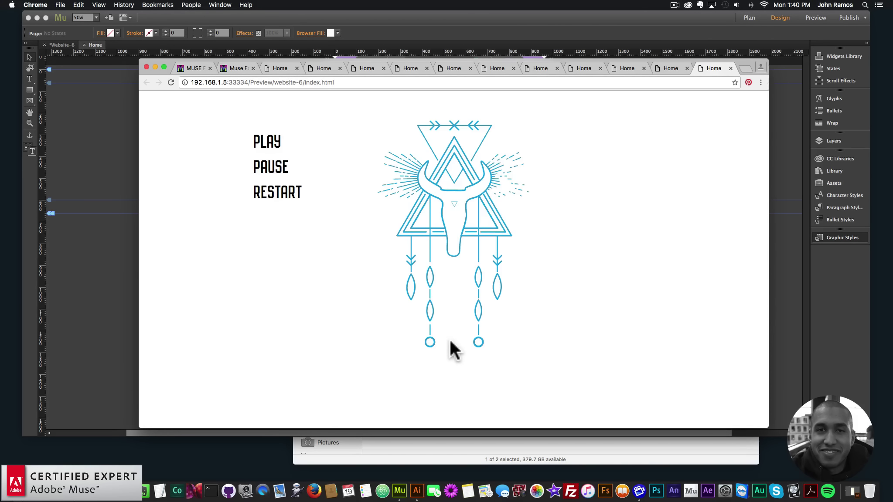
key(super+Tab)
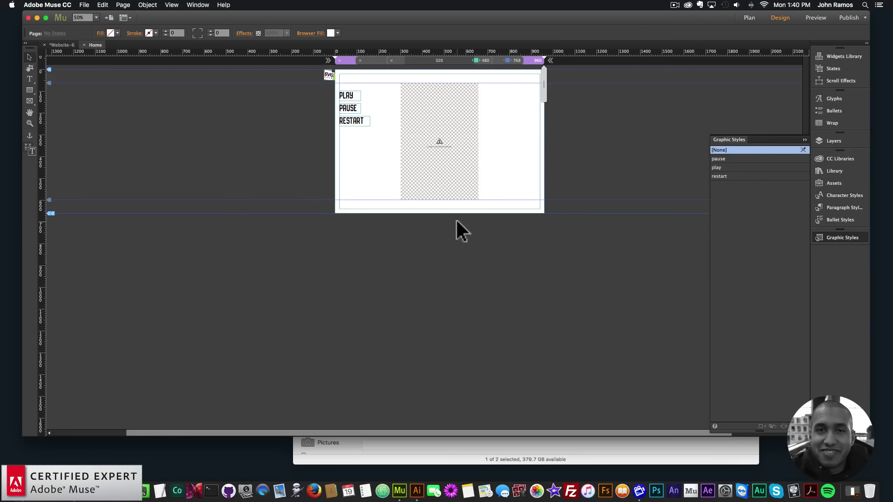
Search the library for svg and place the SVG Draw – On Scroll widget below the first drawing at about X 349, Y 770
click(835, 236)
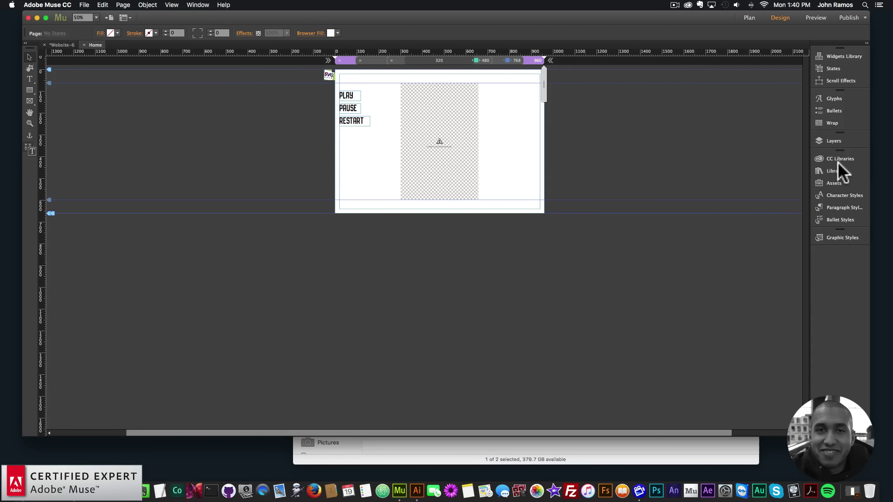
click(837, 170)
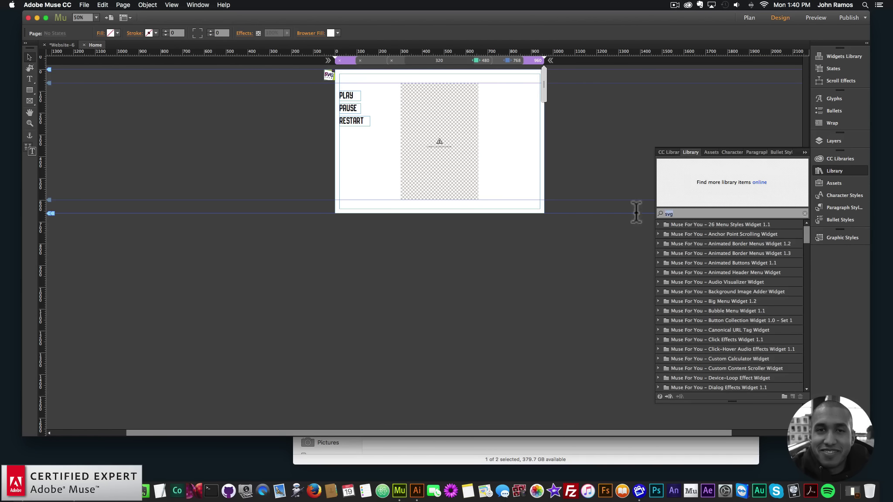
click(662, 214)
text(svg)
click(682, 282)
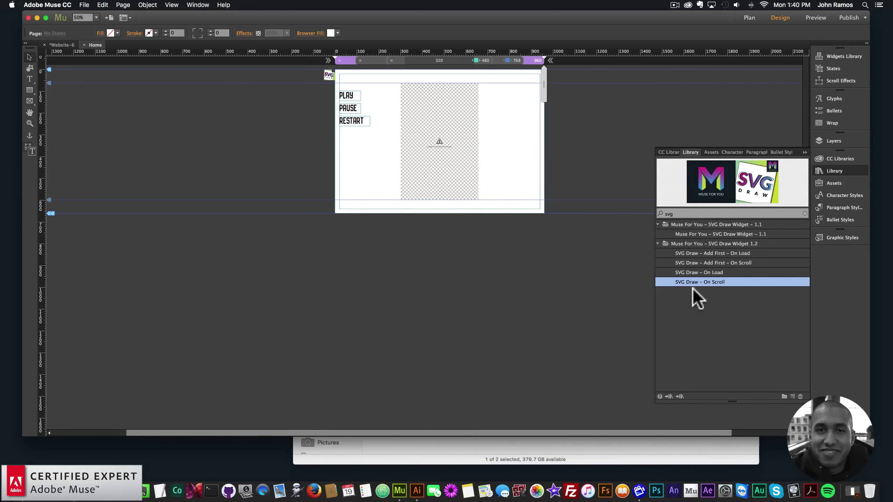
mouse_move(693, 267)
mouse_down()
mouse_move(484, 197)
mouse_move(488, 185)
mouse_move(434, 252)
mouse_up()
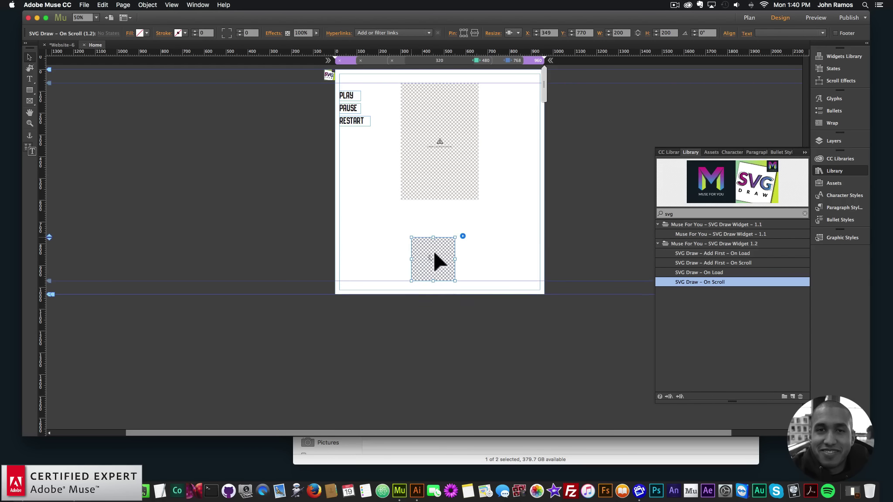
click(714, 252)
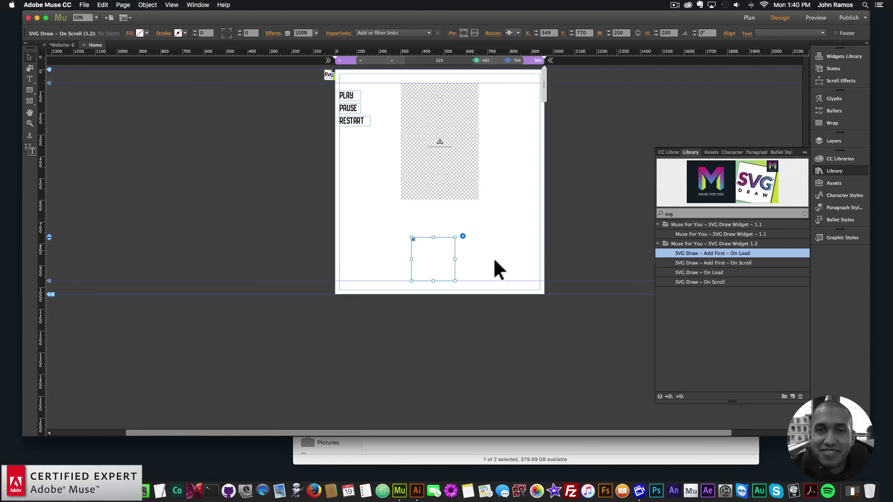
click(836, 173)
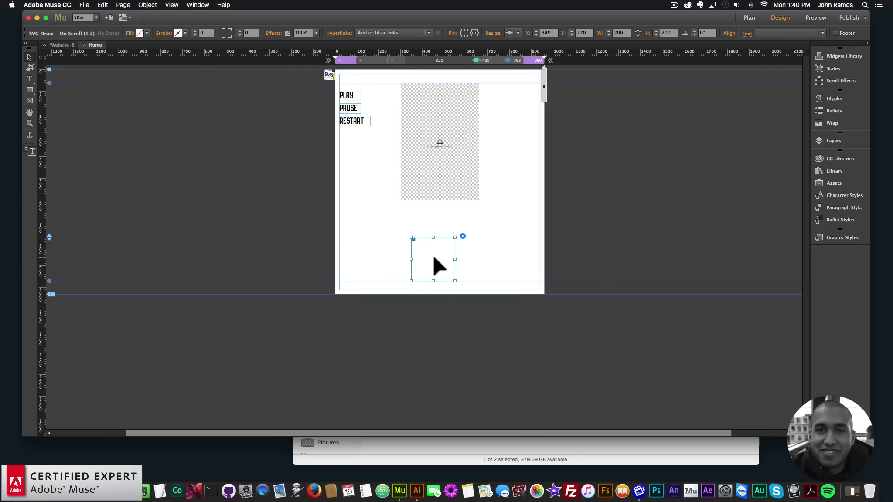
Move the On Scroll widget to about X 395, Y 852 and load image-2.svg as its SVG image
drag(433, 254, 453, 274)
click(474, 253)
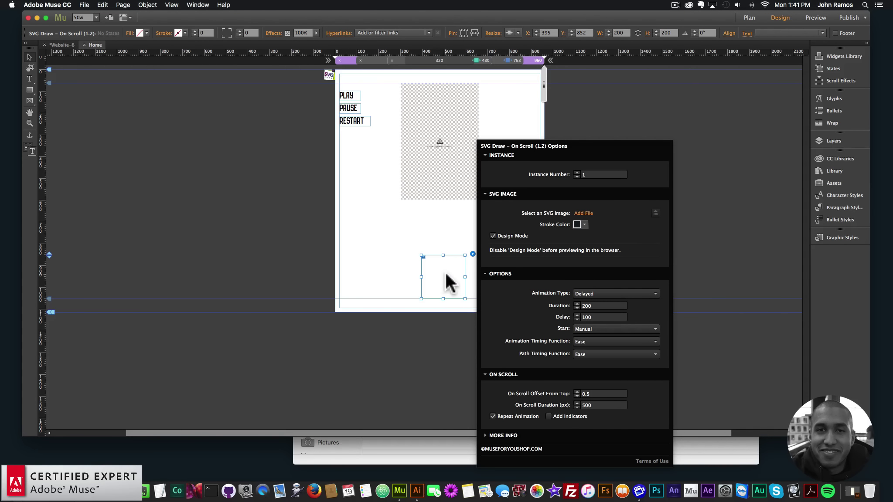
click(472, 253)
click(472, 253)
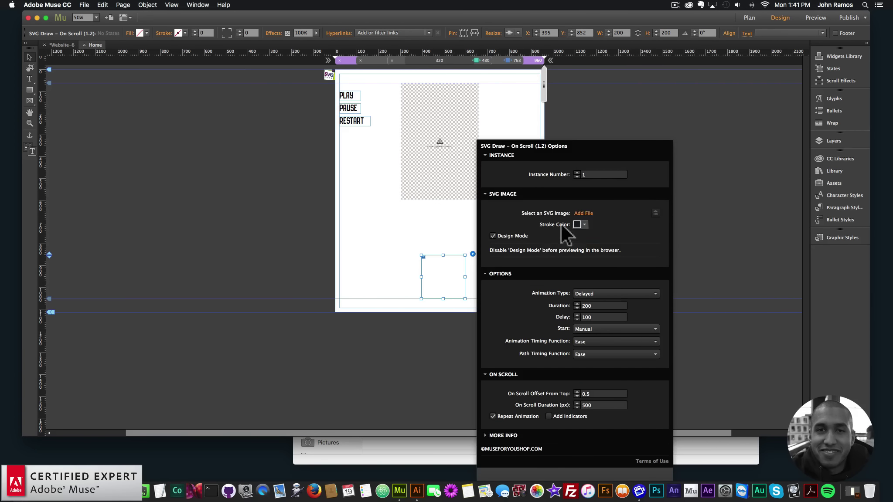
click(583, 214)
double_click(416, 119)
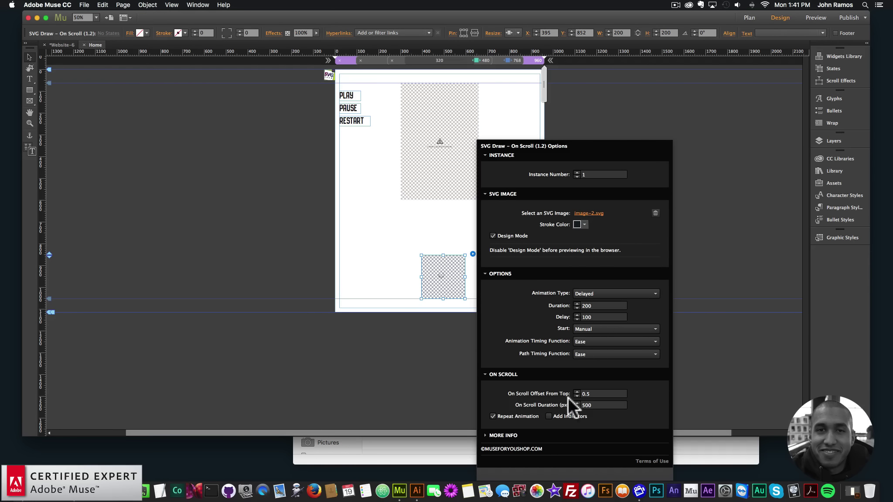
Turn on Add Indicators for the SVG Draw – On Scroll widget and enlarge it to about 384 × 411 px
key(Escape)
click(473, 254)
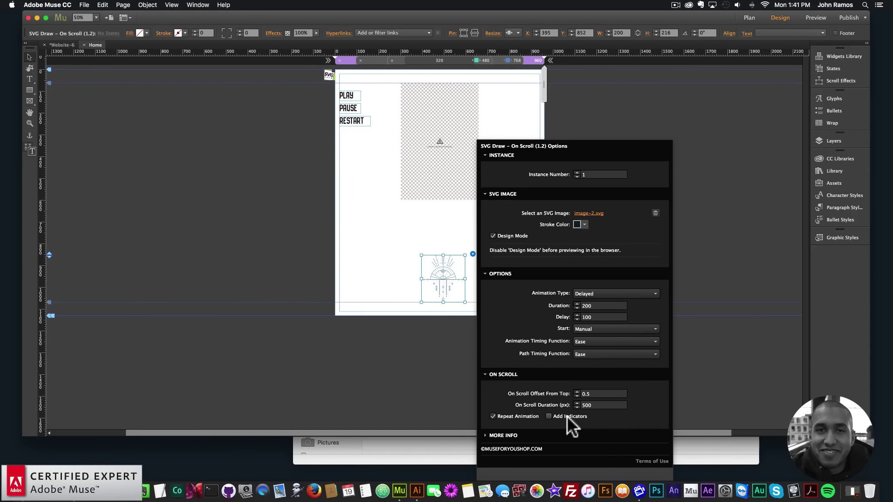
click(549, 417)
drag(465, 280, 505, 279)
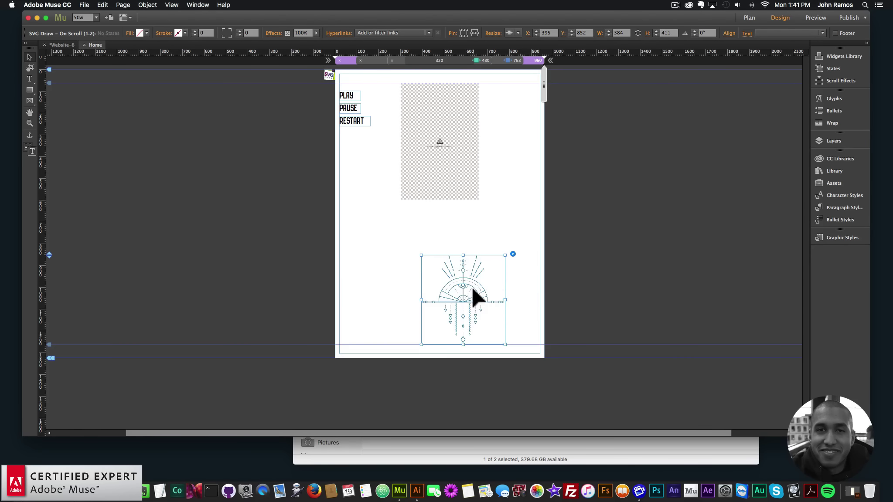
Move the On Scroll widget to about X 288, Y 860, centered below the first drawing
key(Left)
key(Left)
key(Left)
key(Left)
key(Left)
key(Left)
key(Left)
key(Left)
key(Left)
key(Left)
key(Left)
key(Left)
key(Left)
key(Left)
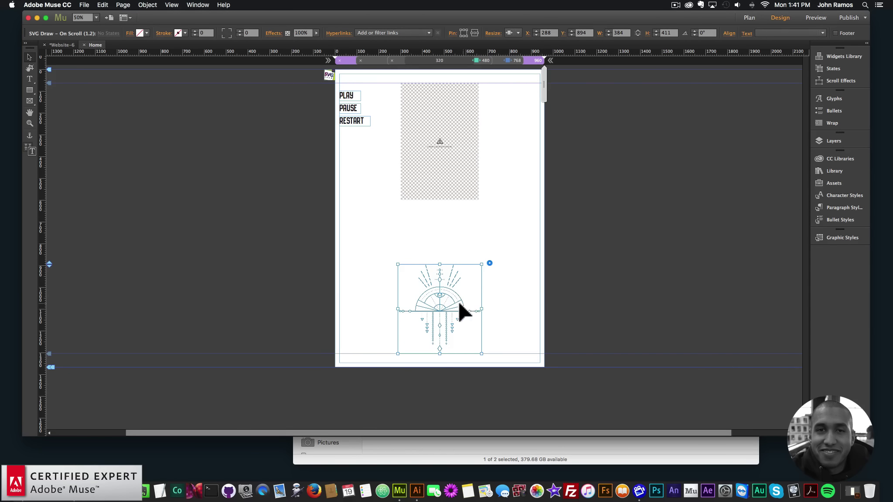
drag(459, 304, 456, 295)
Set the On Scroll widget's Instance Number to 2, leaving its stroke color as is
click(482, 262)
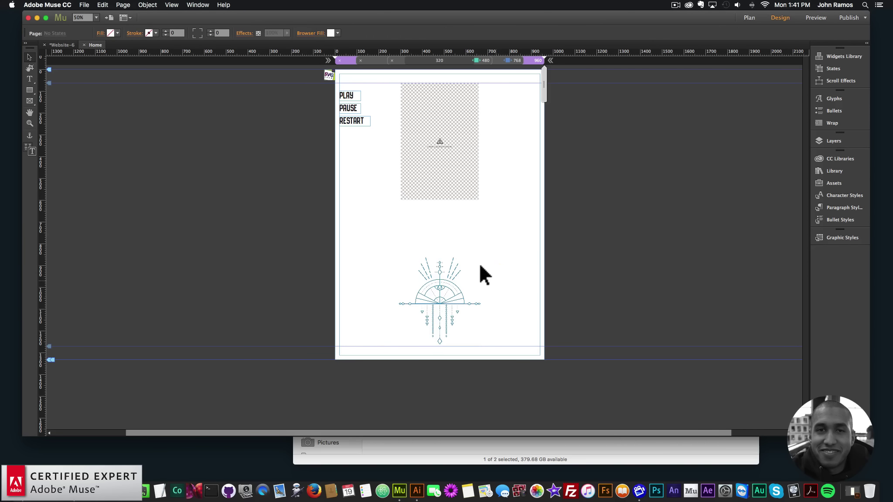
click(479, 266)
click(489, 256)
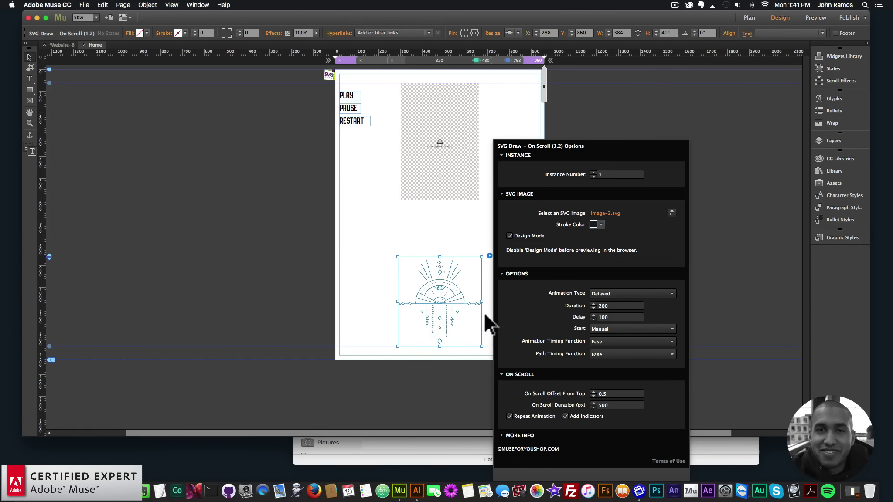
click(368, 255)
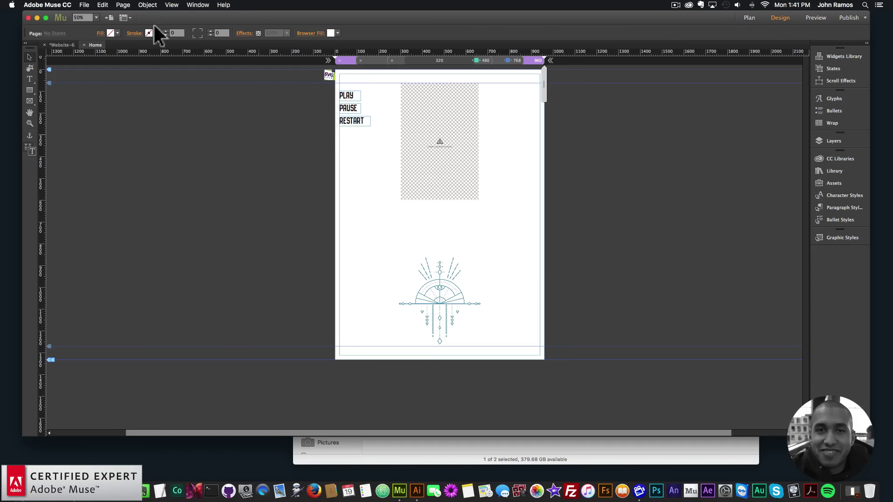
click(444, 272)
click(490, 255)
click(594, 173)
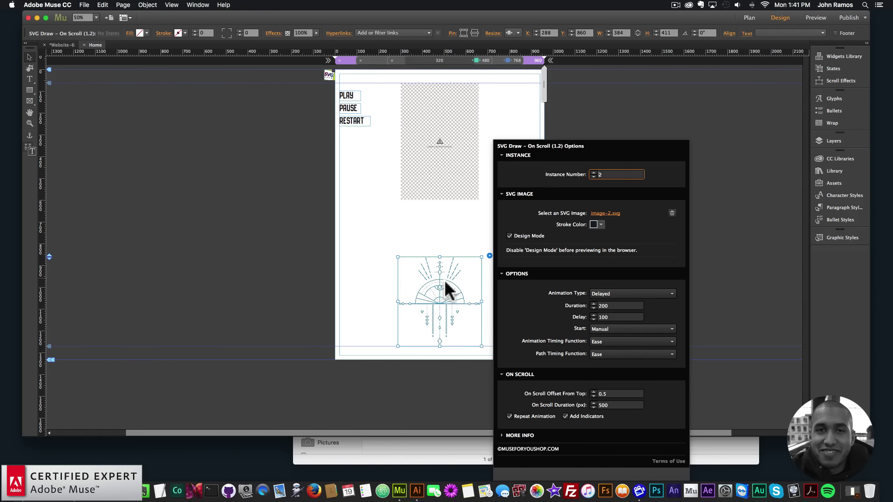
click(601, 224)
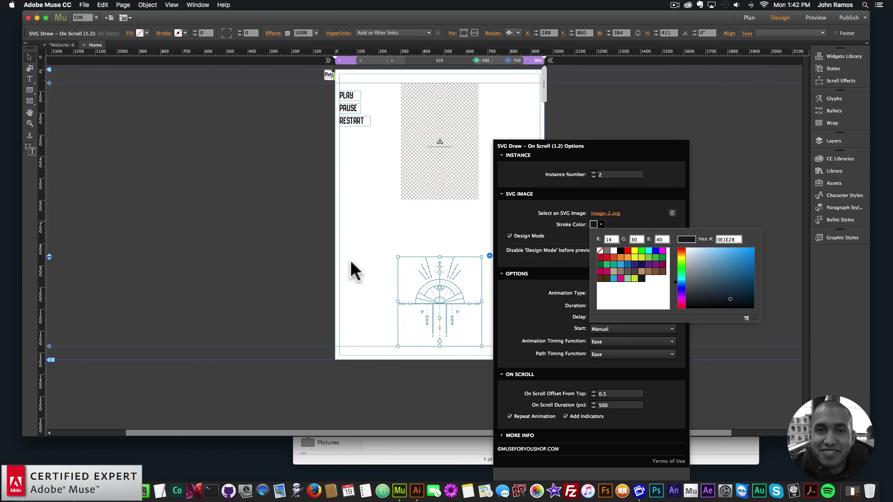
click(229, 102)
Preview the page in the browser, inspect the On Scroll drawing and its indicators, and return to Adobe Muse
click(84, 4)
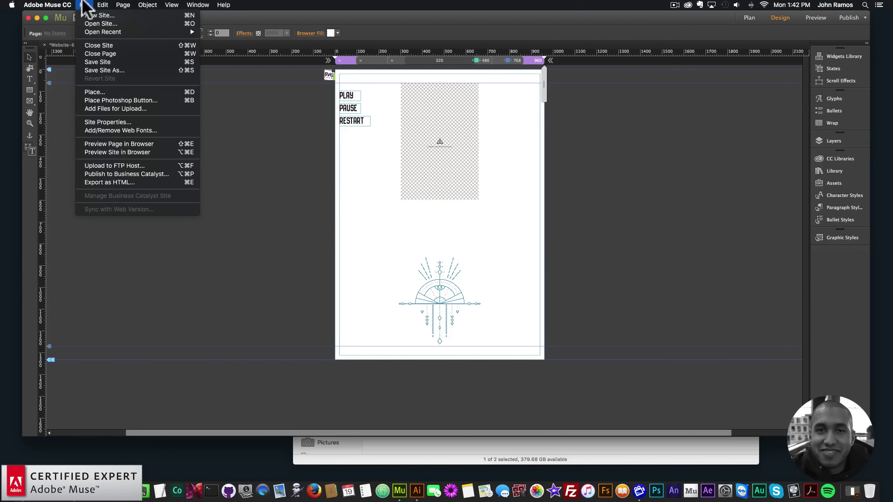
click(116, 143)
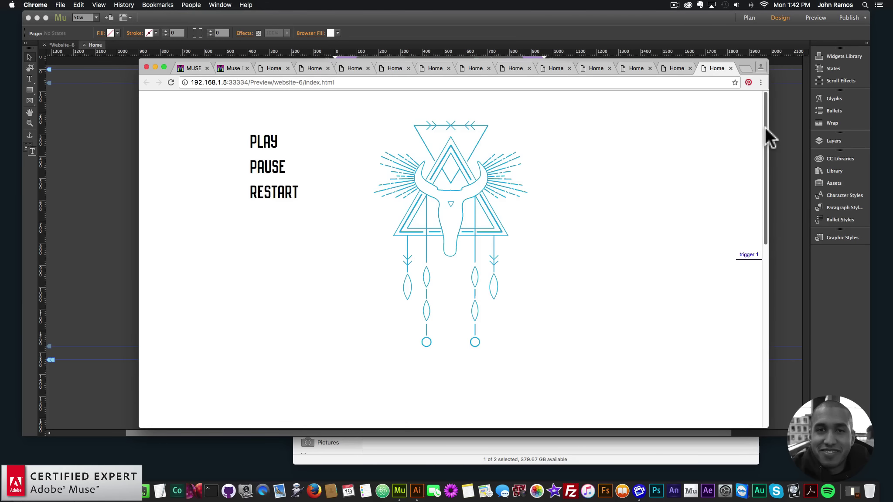
drag(765, 127, 761, 192)
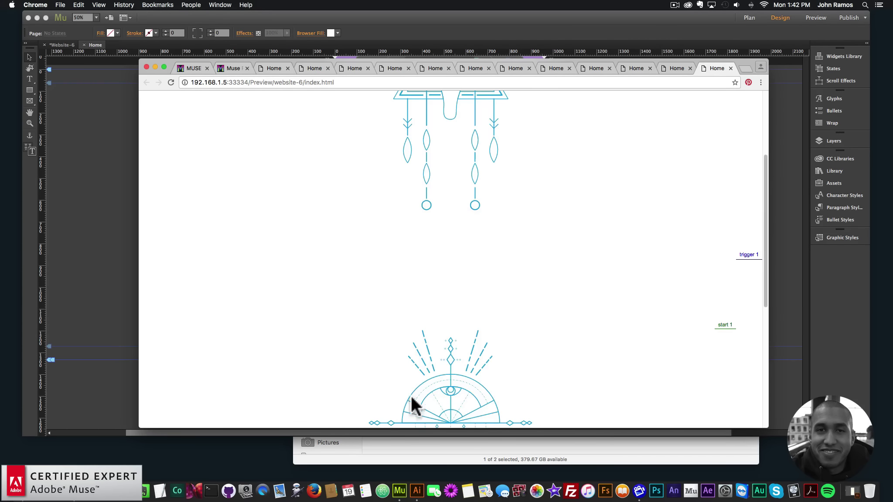
click(82, 243)
Disable Design Mode for the SVG Draw – On Scroll widget
click(425, 274)
click(489, 256)
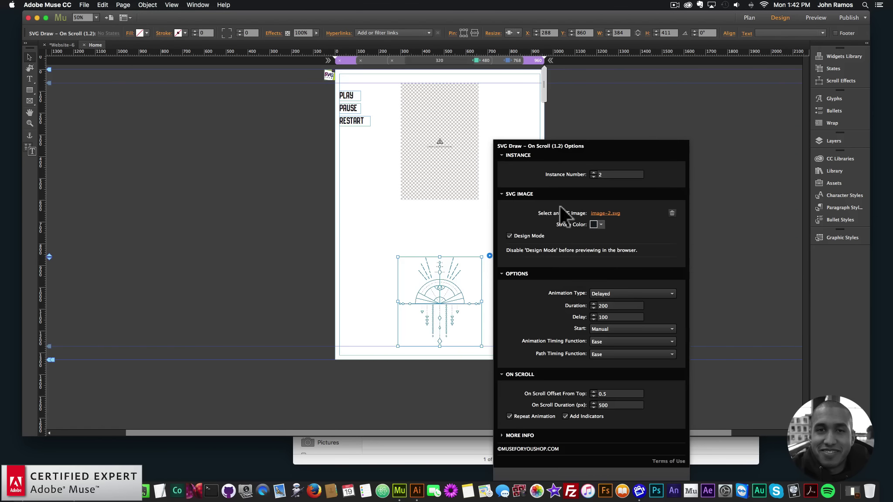
click(509, 235)
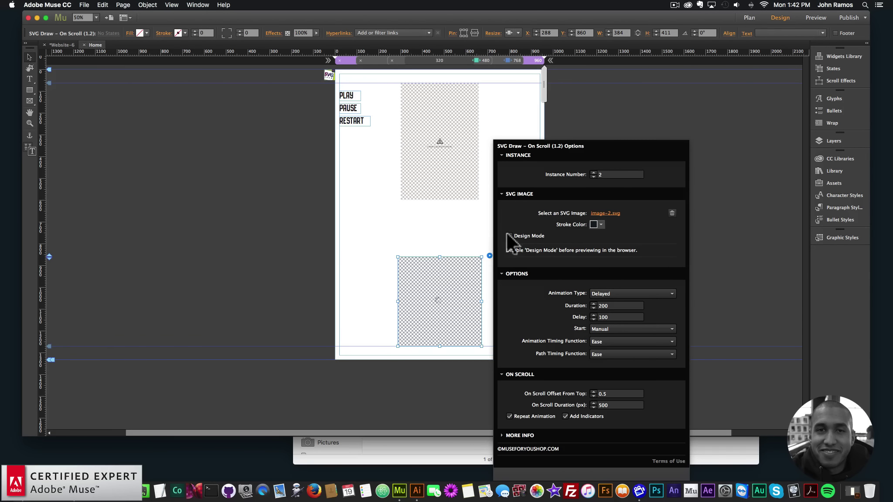
Preview the page with Design Mode off, scroll past the start and trigger indicators, and return to Adobe Muse
click(84, 6)
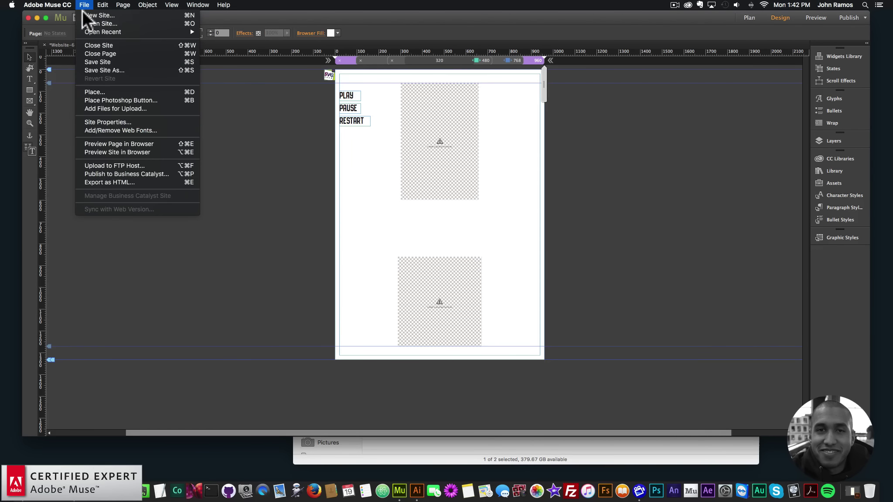
click(117, 144)
mouse_move(765, 183)
mouse_down()
mouse_move(763, 119)
mouse_move(751, 194)
mouse_up()
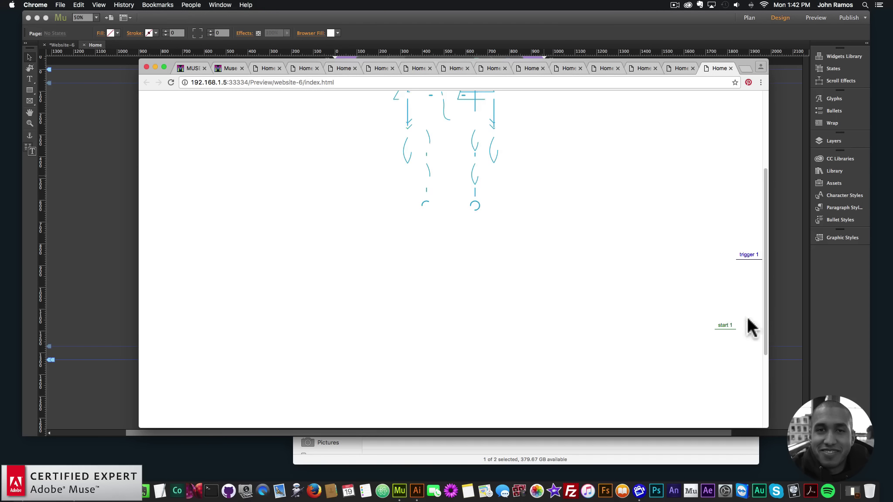
drag(763, 235, 763, 249)
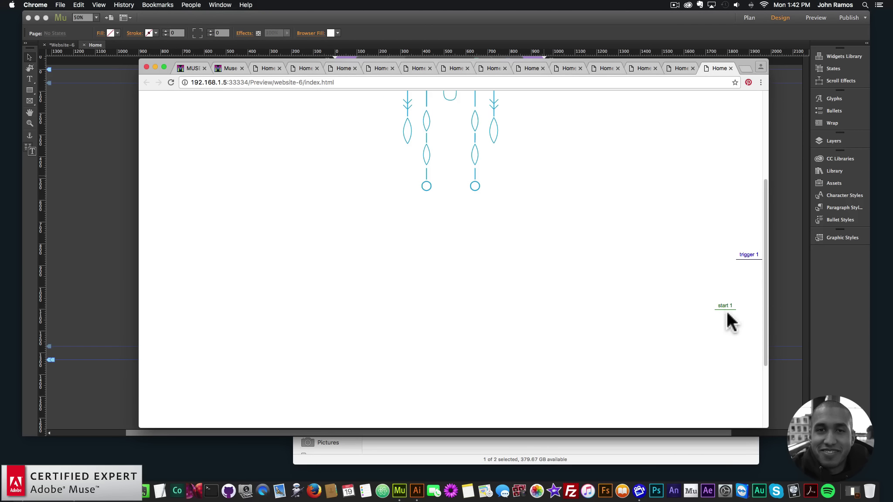
drag(764, 214, 762, 279)
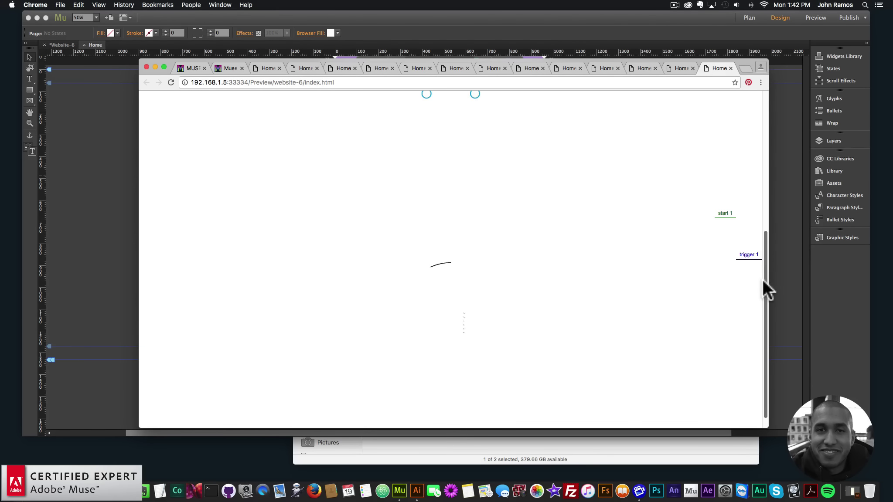
click(94, 205)
Extend the bottom of the page to about 2870 px
key(super+minus)
key(super+minus)
key(super+minus)
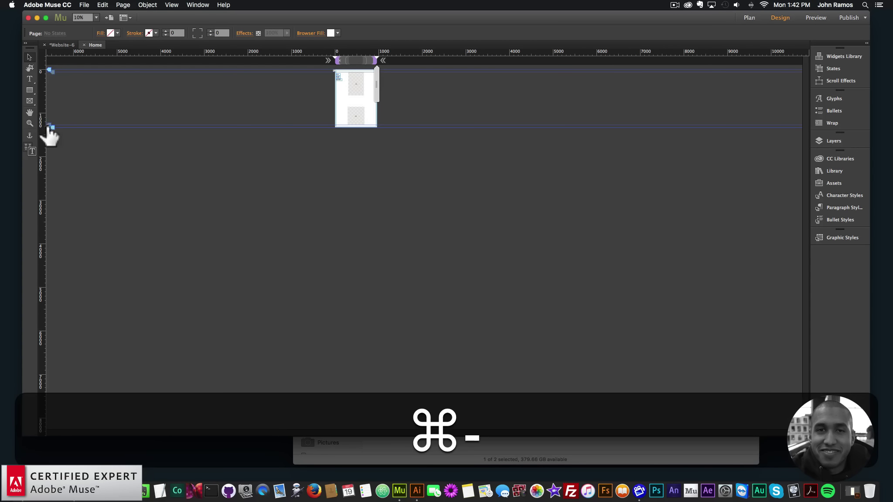
drag(49, 136, 42, 193)
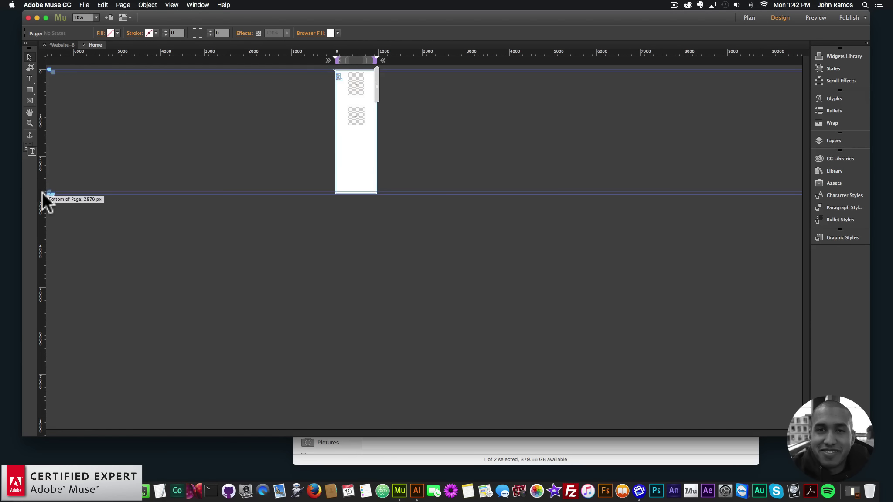
Preview the lengthened page in the browser and check how the drawing animates between the start and end indicators
click(84, 5)
click(115, 143)
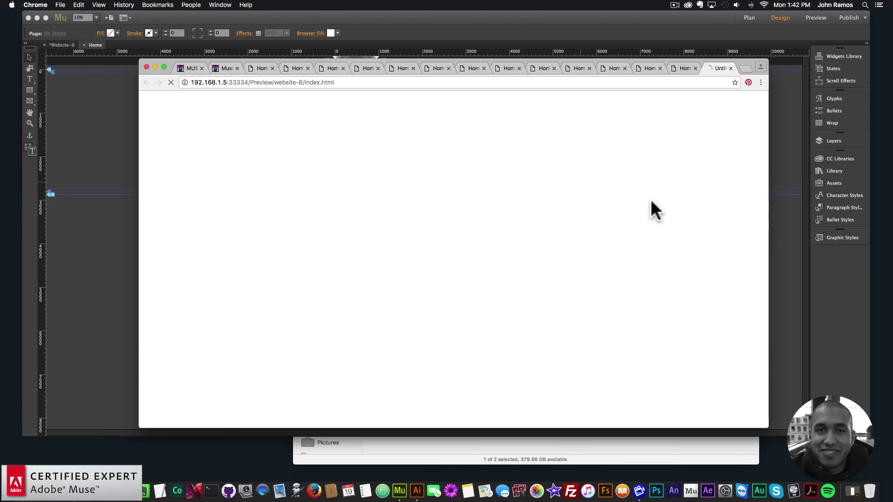
mouse_move(763, 153)
mouse_down()
mouse_move(771, 261)
mouse_move(772, 207)
mouse_move(773, 233)
mouse_up()
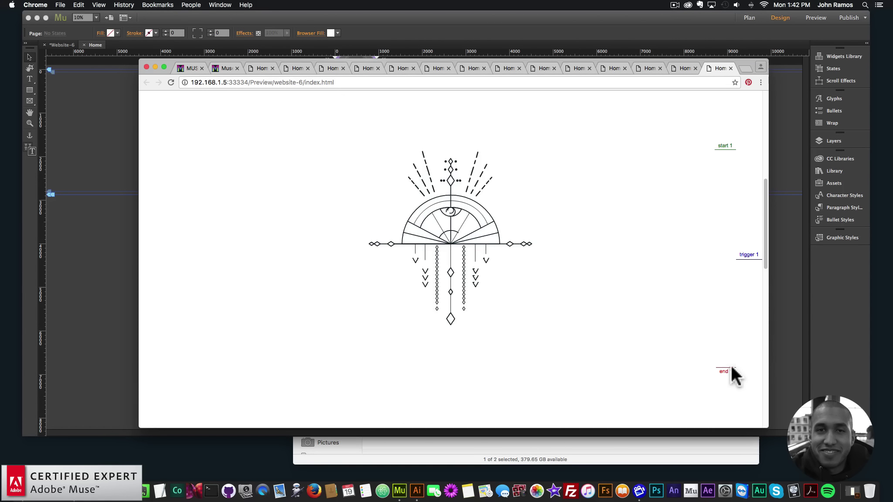
drag(763, 214, 760, 244)
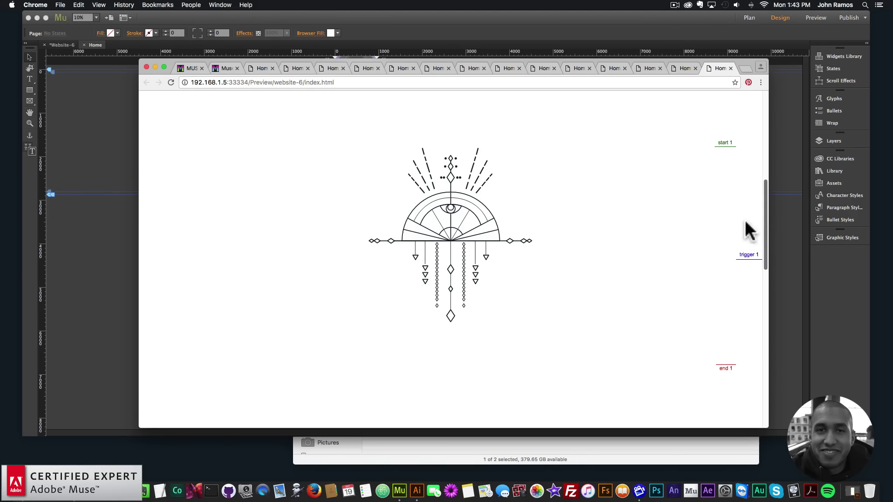
Check the scroll animation in a narrowed browser window, widen the window again, and return to Adobe Muse
drag(768, 213, 255, 208)
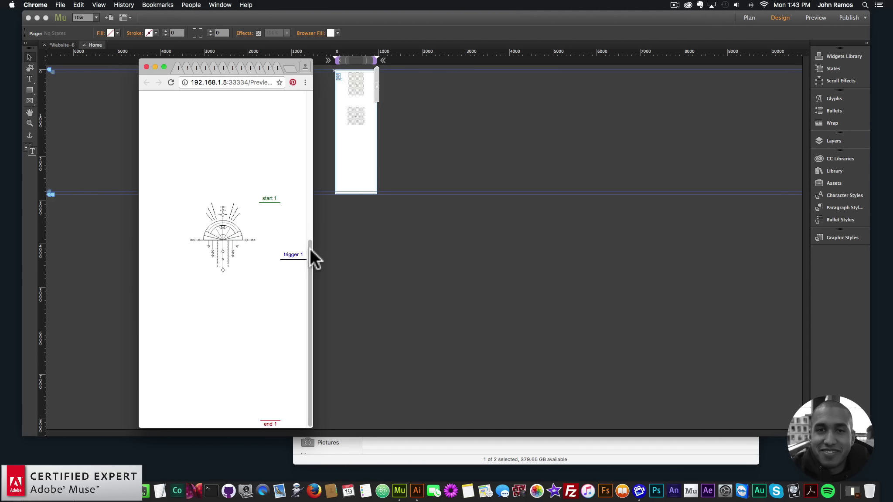
mouse_move(310, 249)
mouse_down()
mouse_move(309, 195)
mouse_move(309, 243)
mouse_move(679, 247)
mouse_move(670, 204)
mouse_move(673, 236)
mouse_move(679, 222)
mouse_move(312, 205)
mouse_up()
scroll(311, 255, down, 5)
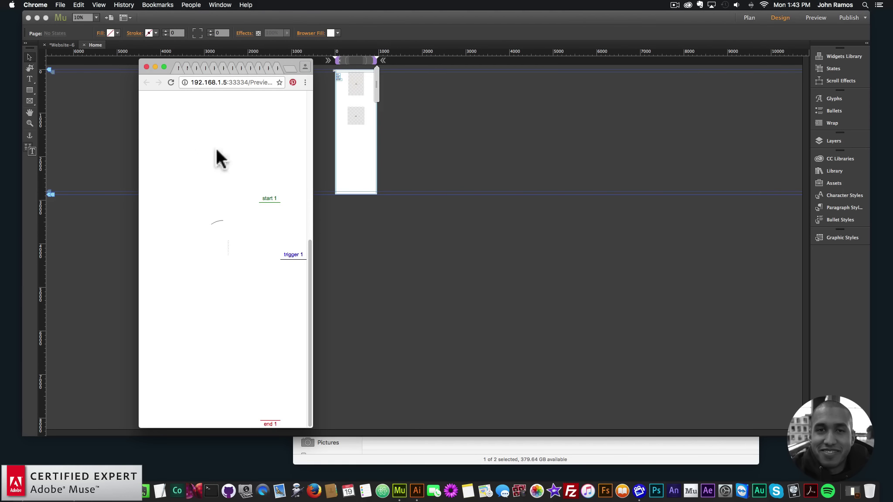
scroll(299, 259, up, 5)
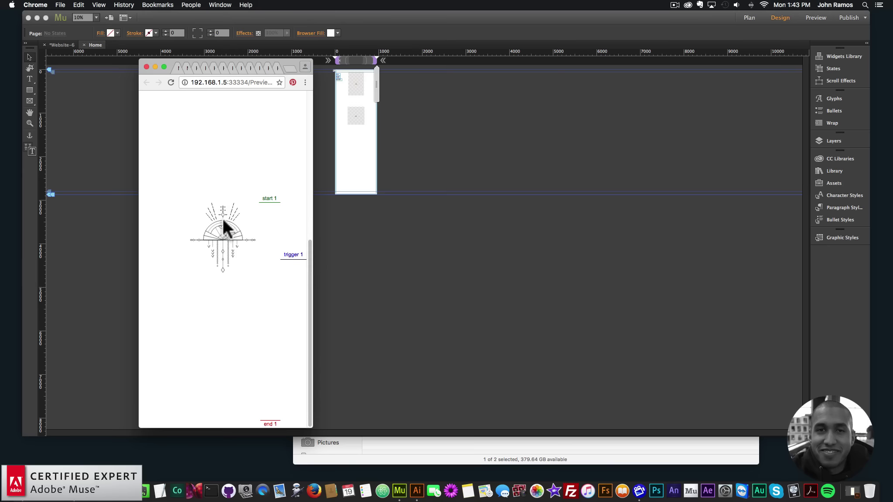
drag(313, 223, 682, 225)
scroll(681, 225, down, 3)
scroll(681, 225, up, 1)
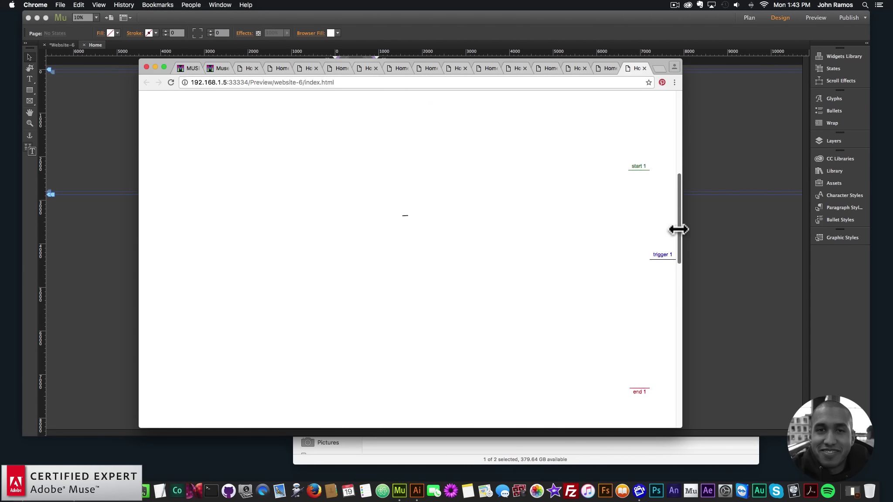
click(85, 246)
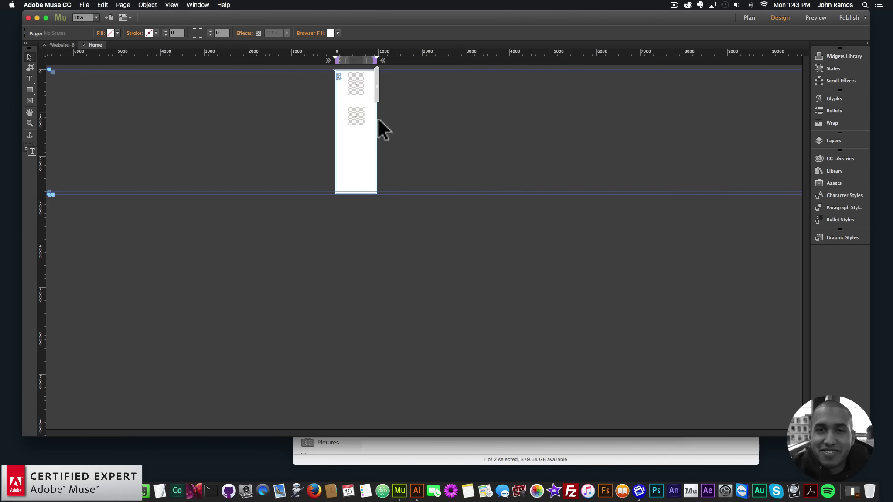
Turn off Repeat Animation for the SVG Draw – On Scroll widget
click(373, 106)
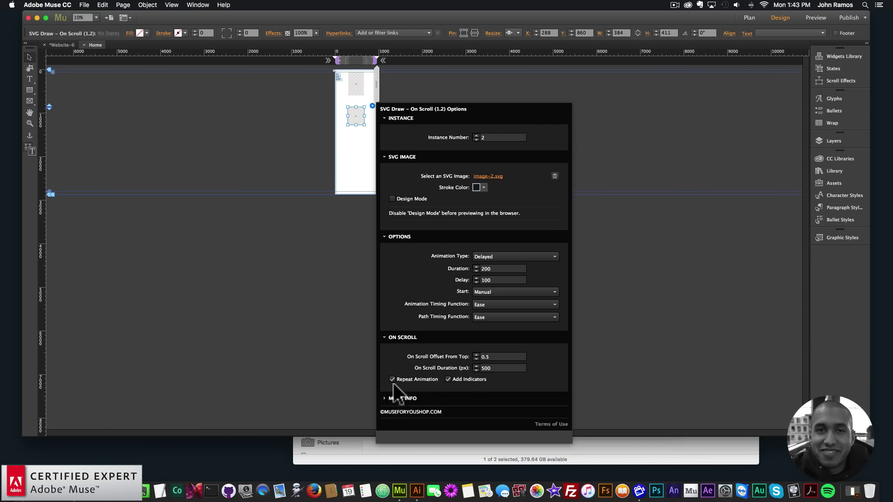
click(392, 379)
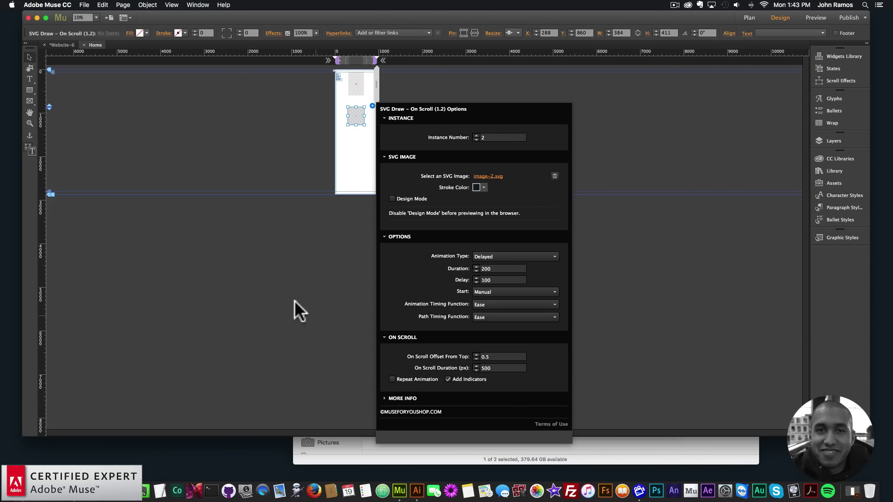
click(269, 293)
Preview the page in the browser to check the scroll animation without repeat, and return to Adobe Muse
click(84, 5)
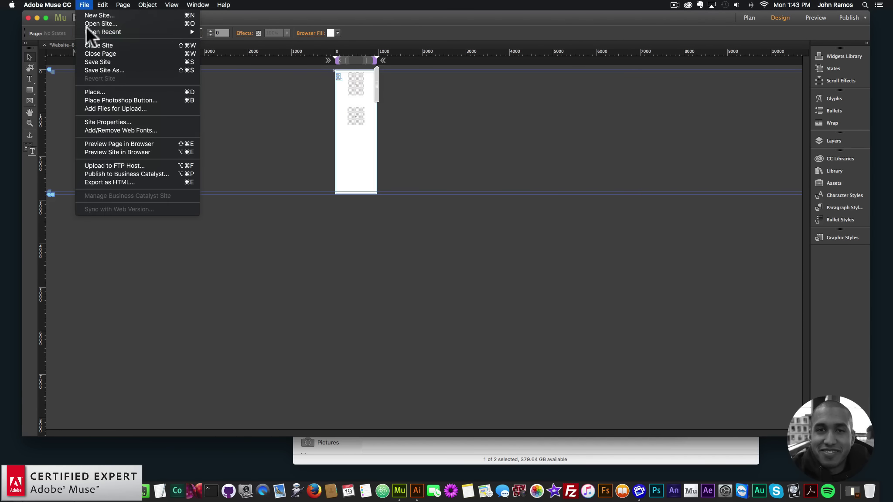
click(102, 142)
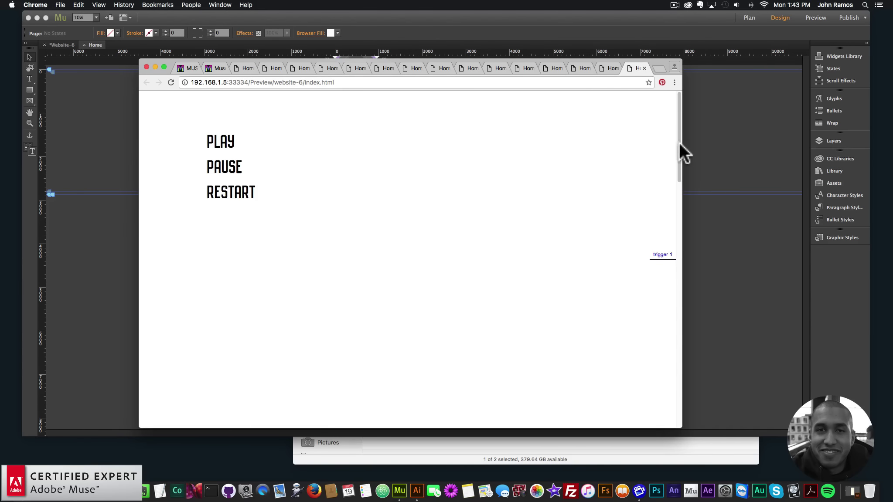
drag(679, 142, 665, 207)
click(82, 126)
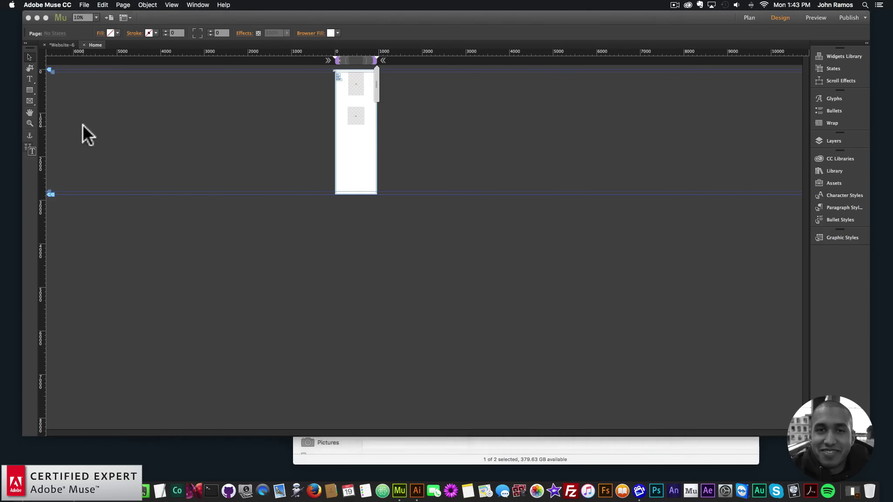
Move the On Scroll widget down to about Y 960 and paste a copy below it at about X 275, Y 1690
super+click(358, 117)
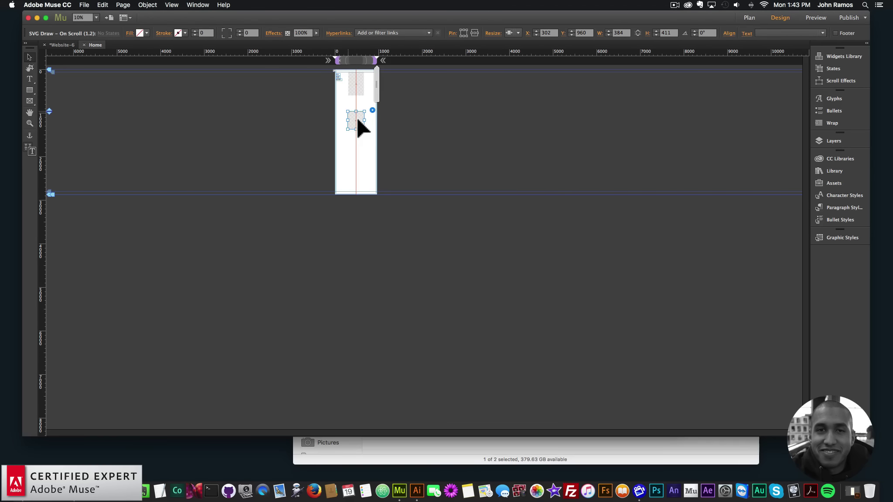
key(super+v)
drag(356, 120, 353, 149)
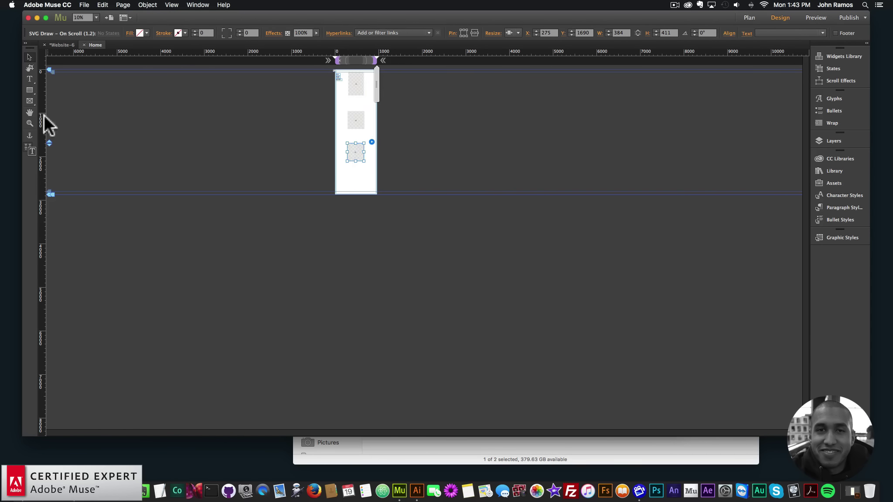
click(30, 123)
click(335, 161)
click(412, 275)
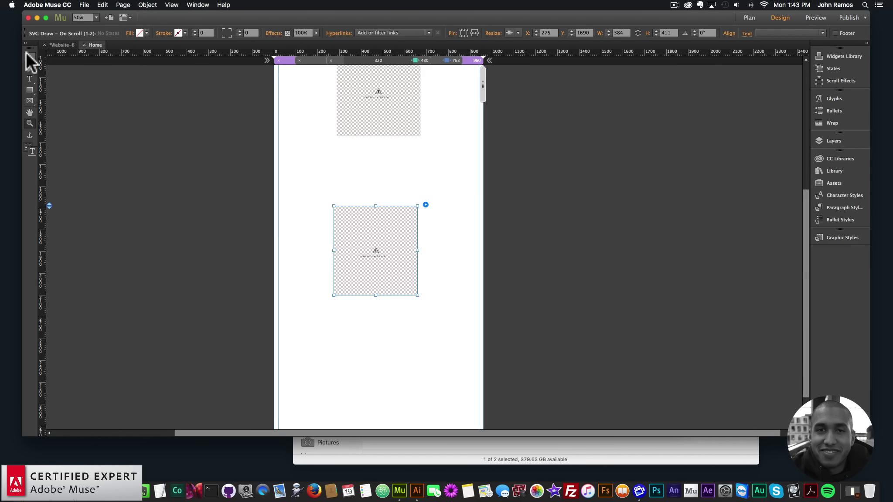
Move the pasted On Scroll widget to X 288, Y 1674 and set its SVG image to image-3.svg
click(29, 57)
mouse_move(390, 239)
mouse_down()
mouse_move(398, 229)
mouse_move(393, 236)
mouse_up()
click(428, 201)
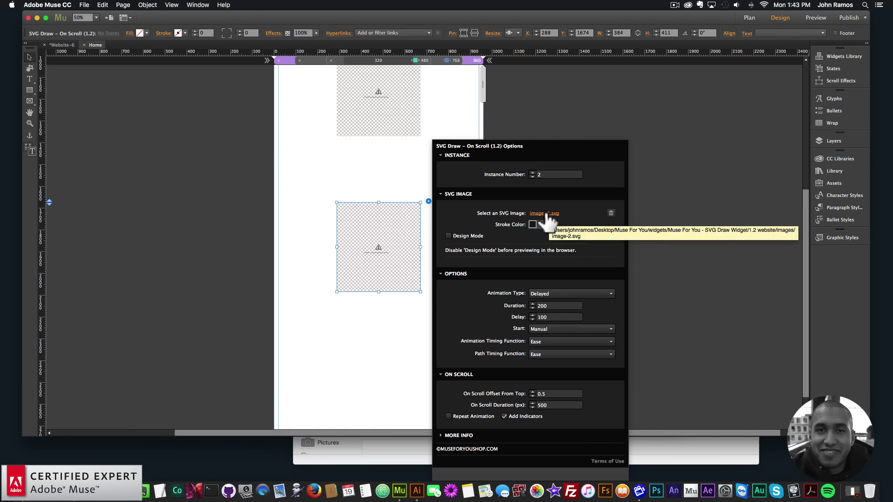
click(553, 213)
click(417, 120)
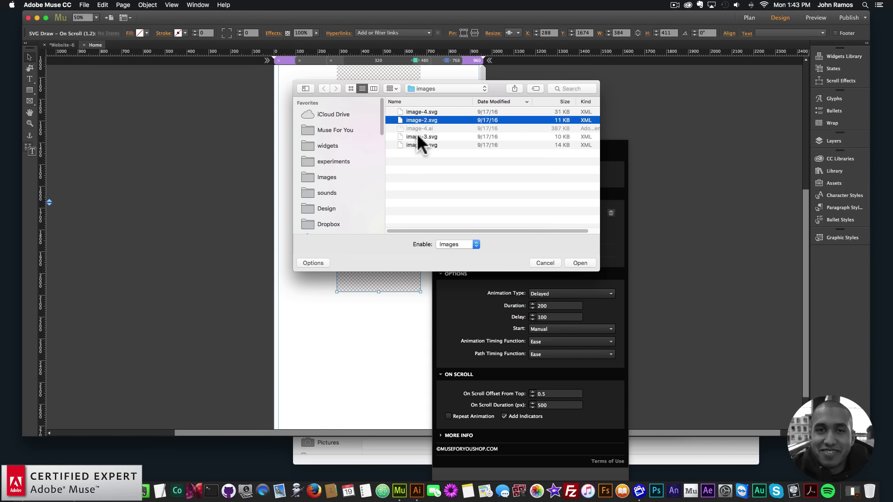
double_click(418, 136)
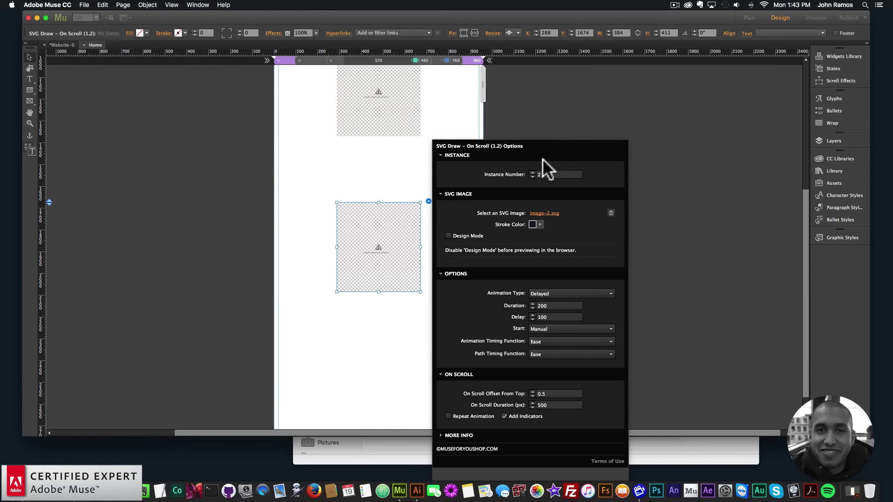
Turn on Design Mode for the widget with image-3.svg and set its stroke color to blue 29AAE1
click(448, 236)
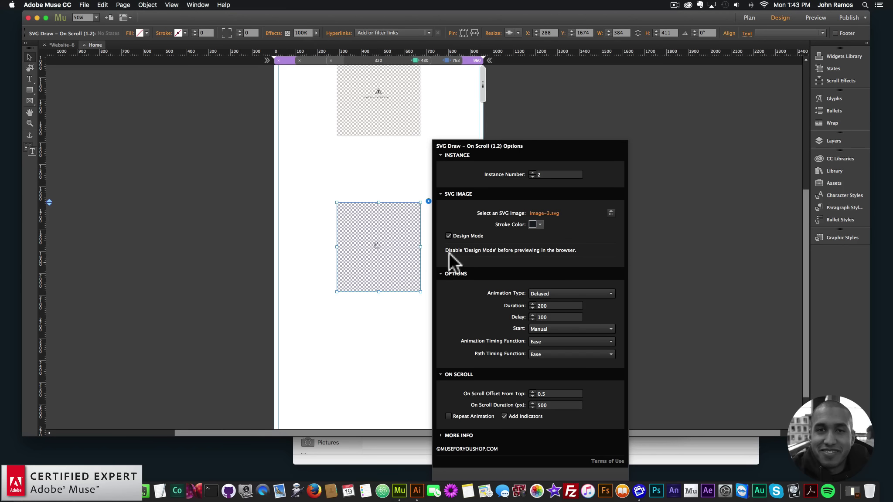
click(532, 224)
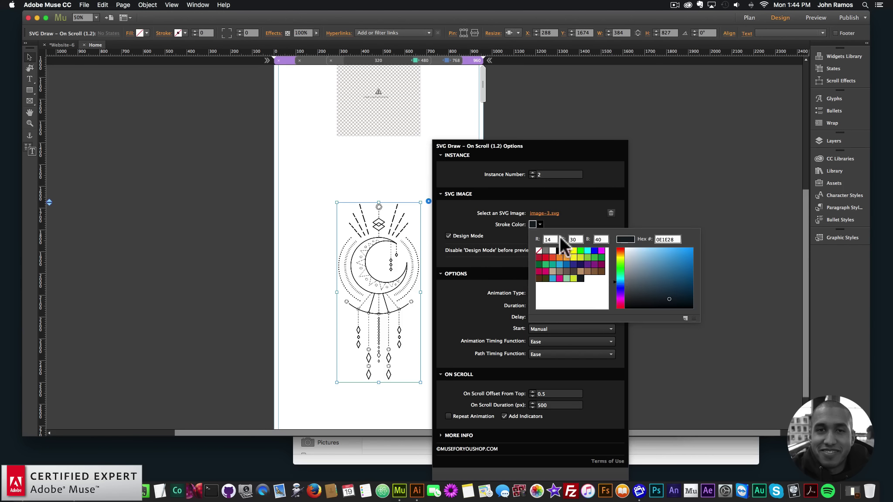
click(552, 278)
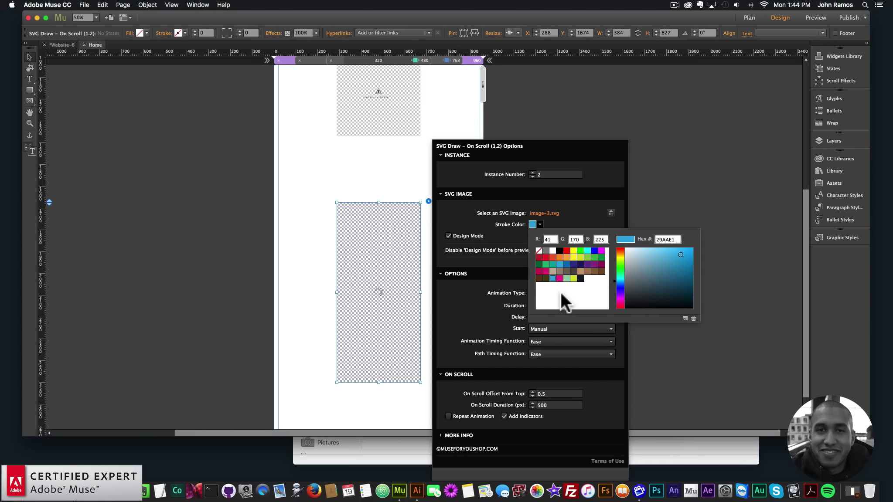
click(486, 286)
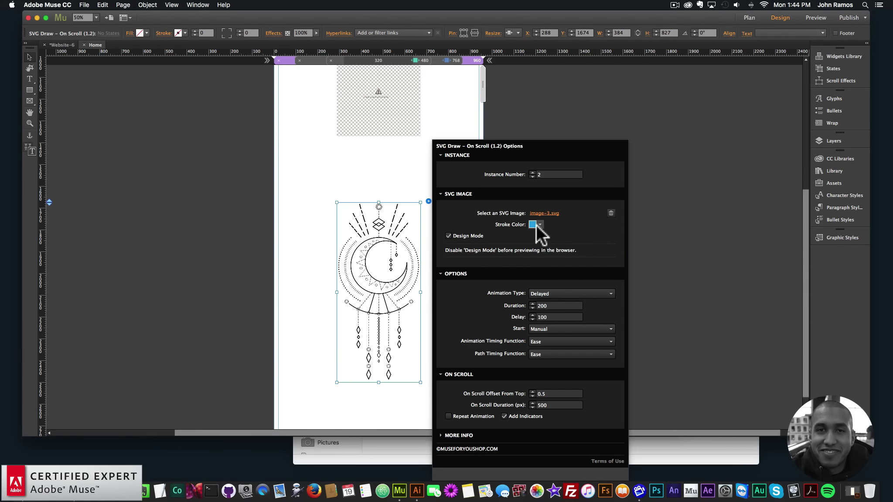
Set the instance number of the third widget to 3 and turn on Repeat Animation
click(532, 171)
text(3)
click(448, 416)
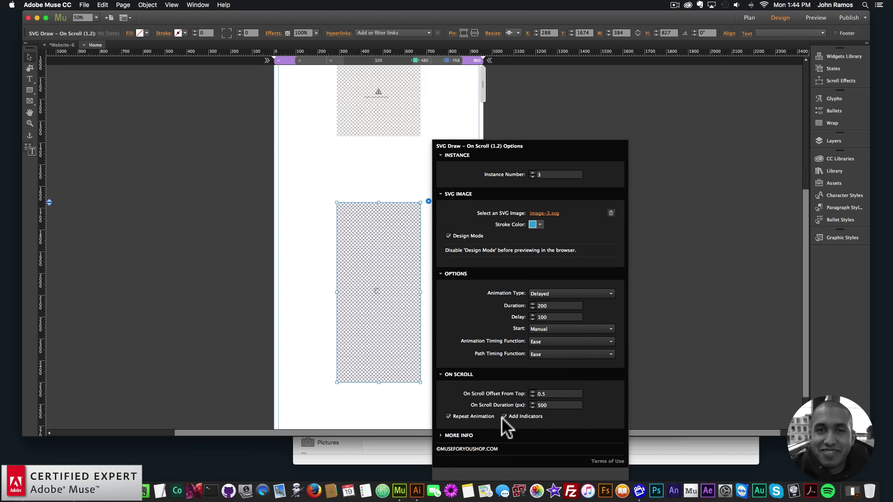
Turn off Design Mode for the third widget and move it up to Y 1596
click(448, 235)
drag(382, 278, 383, 255)
click(449, 249)
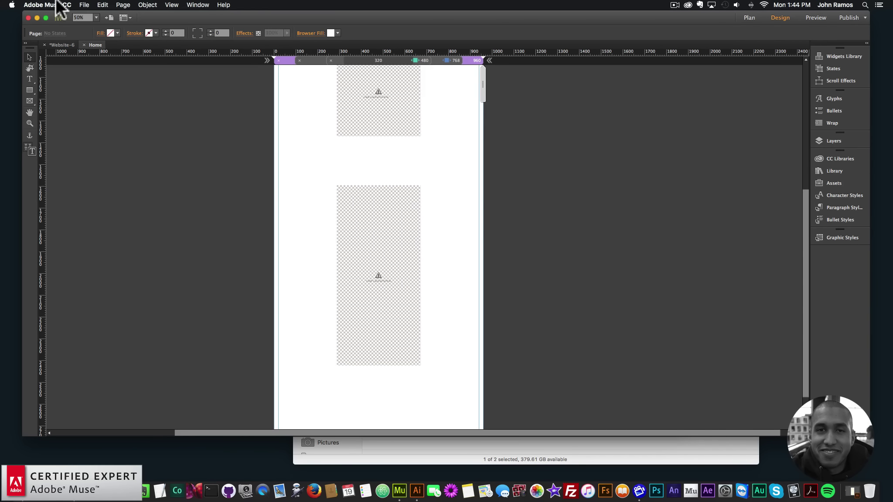
Preview the page in the browser, scroll through the drawings to check their animation, and return to Adobe Muse
click(84, 4)
click(106, 144)
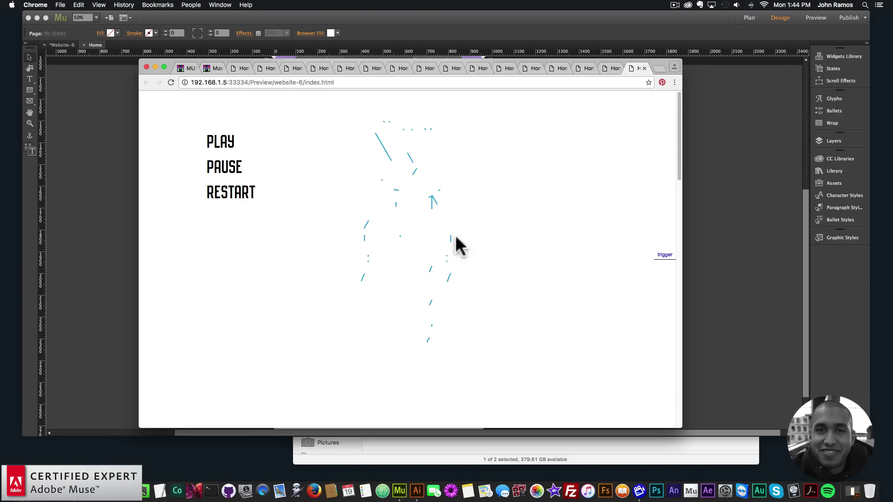
mouse_move(678, 124)
mouse_down()
mouse_move(669, 215)
mouse_move(679, 203)
mouse_move(679, 293)
mouse_up()
click(703, 255)
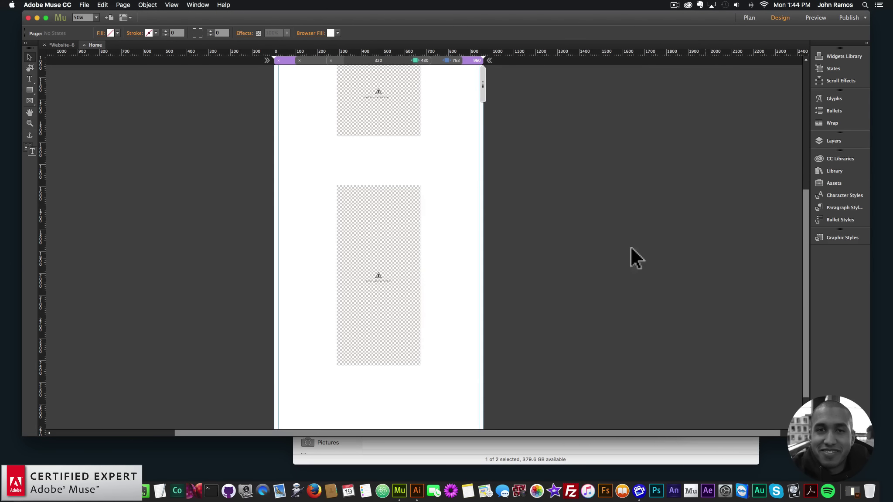
Set the Animation Type of the On Scroll widget with image-3.svg to One by One
click(394, 195)
click(429, 184)
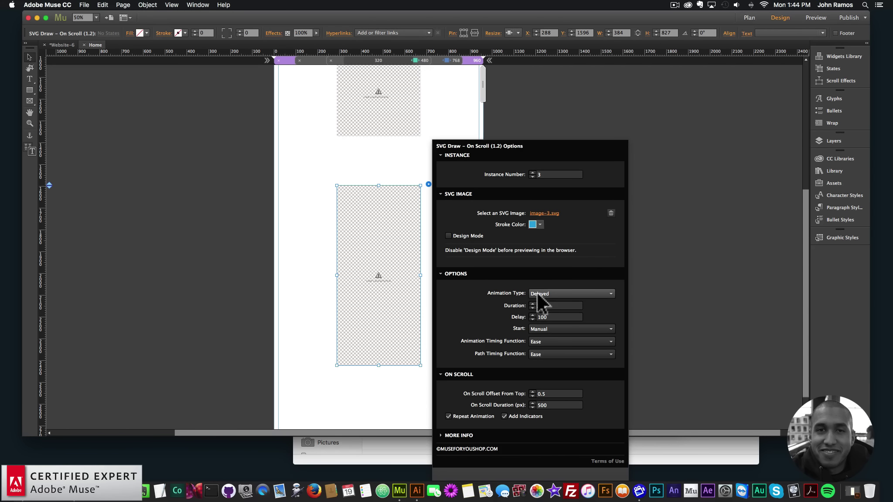
click(537, 293)
click(545, 321)
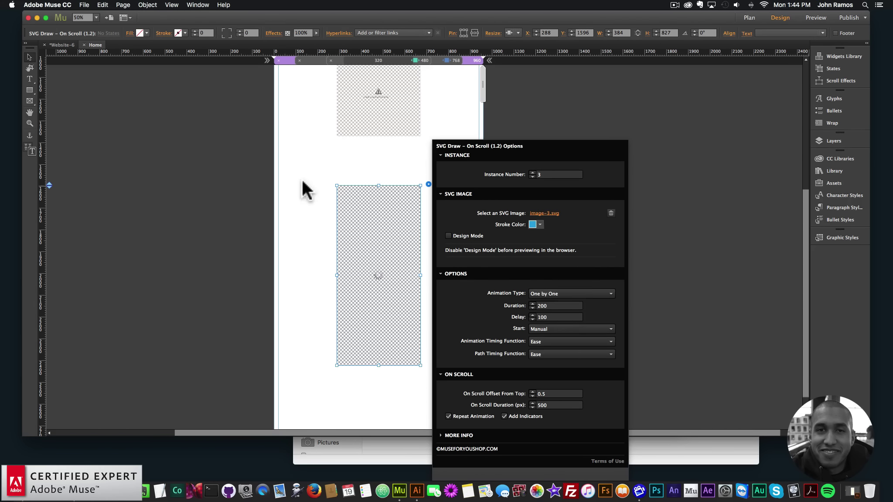
key(Escape)
Set the Animation Type of the On Scroll widget with image-2.svg to Async
click(414, 124)
scroll(419, 128, up, 5)
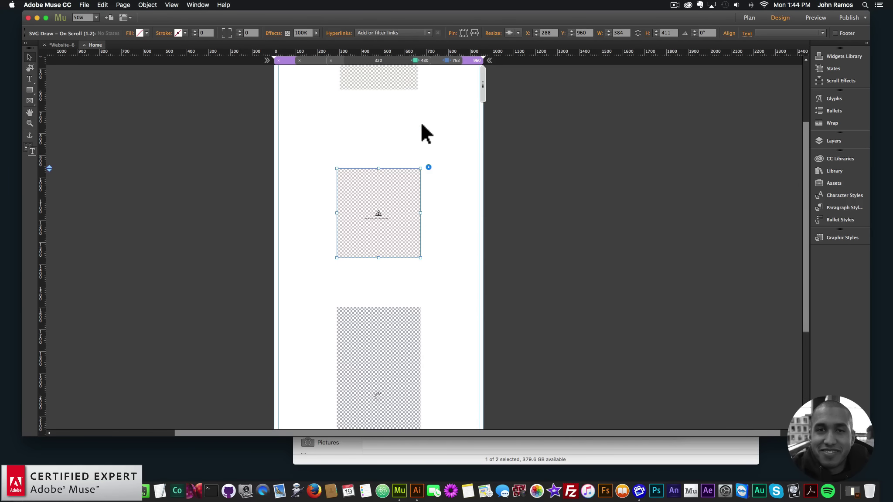
click(428, 167)
click(546, 294)
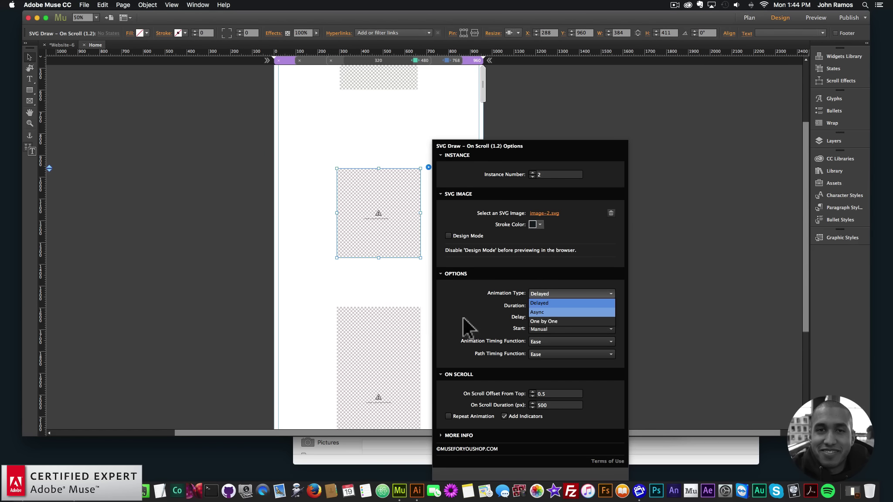
click(541, 312)
click(275, 247)
click(416, 213)
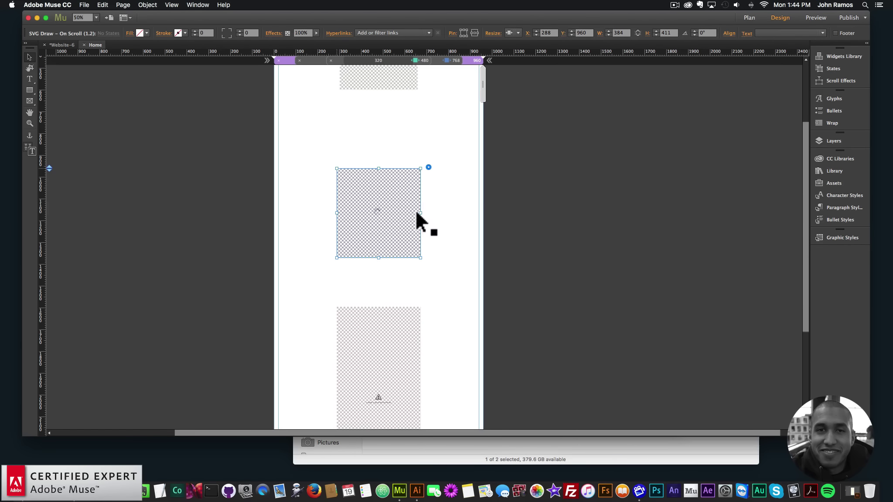
click(427, 167)
click(196, 166)
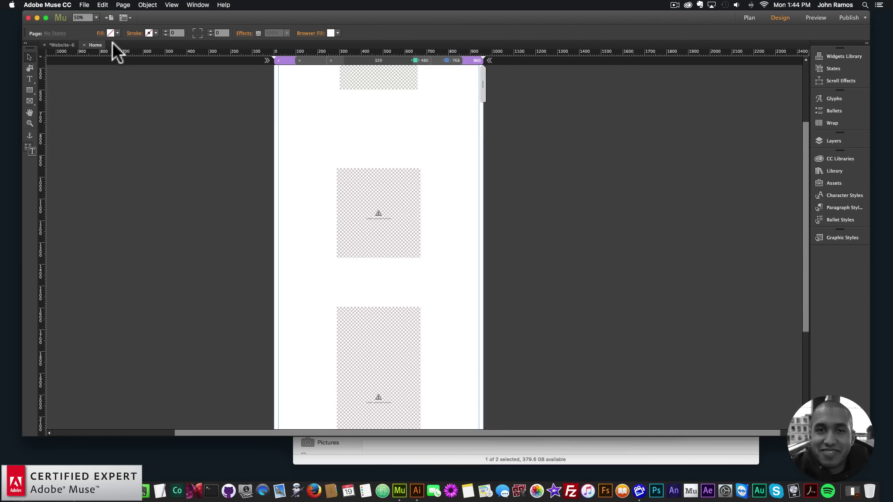
Check the animation options of the SVG Draw – On Load widget at the start of the page
scroll(397, 138, up, 5)
click(396, 138)
click(425, 75)
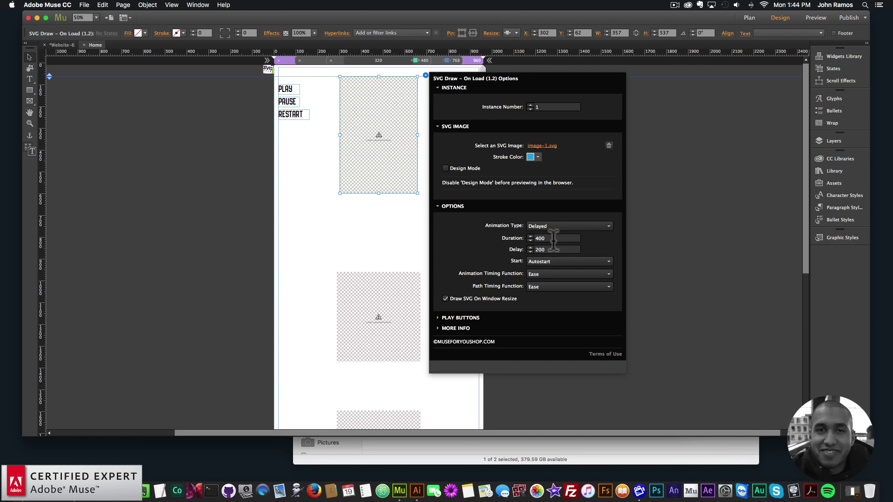
click(72, 68)
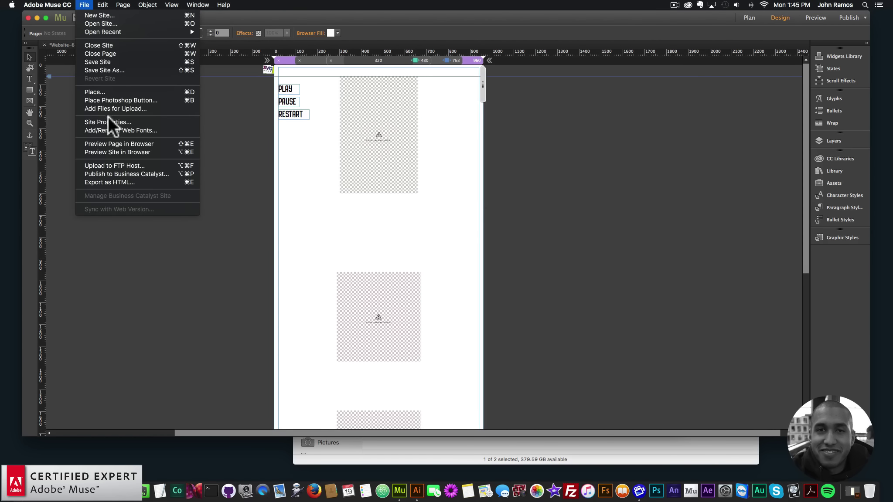
Preview the page in the browser to test the RESTART text button, and return to Adobe Muse
click(112, 144)
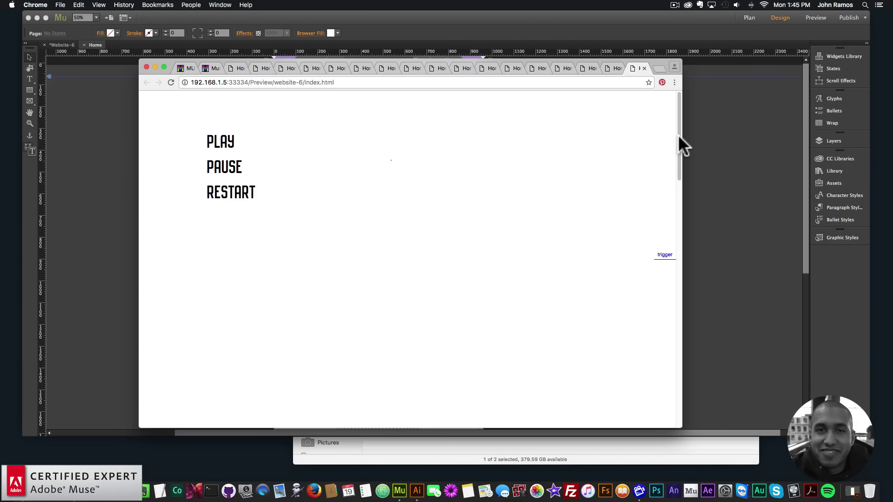
click(224, 198)
click(125, 144)
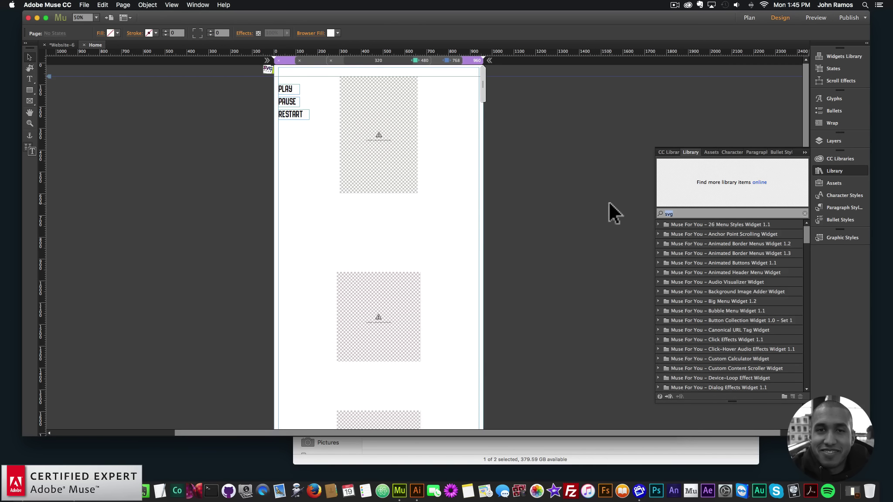
Search the library for "image cursor" and place the Image Cursor widget beside the PLAY text at X -50, Y 94
text(img cs)
key(BackSpace)
key(BackSpace)
key(BackSpace)
key(BackSpace)
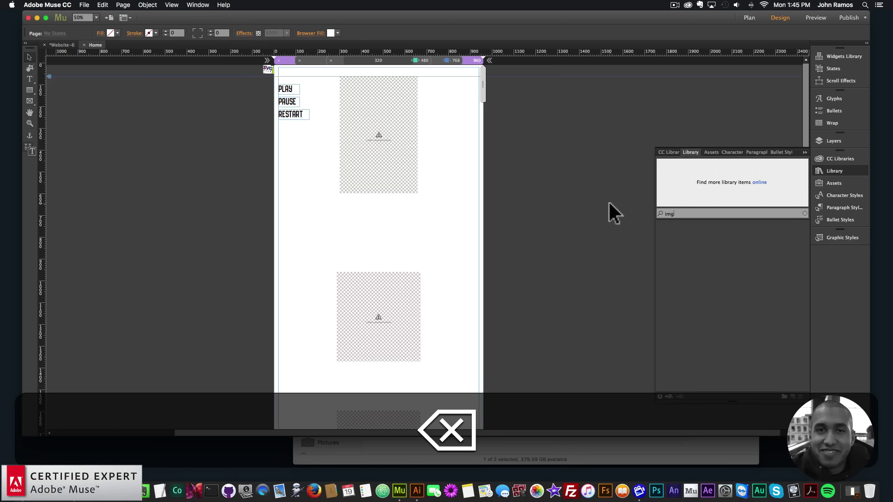
text(age cursor)
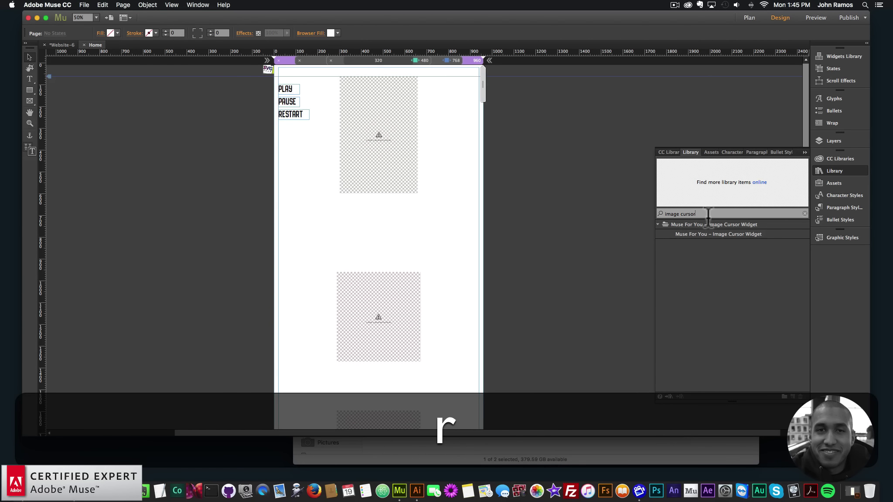
drag(718, 234, 267, 90)
click(266, 84)
Set the Graphic Style Name of the Image Cursor widget to "play"
click(282, 82)
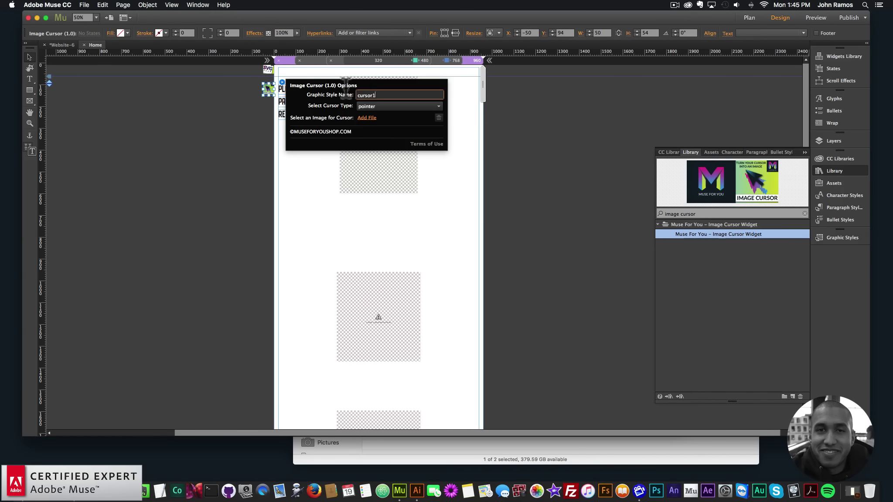
double_click(366, 95)
text(play)
key(Return)
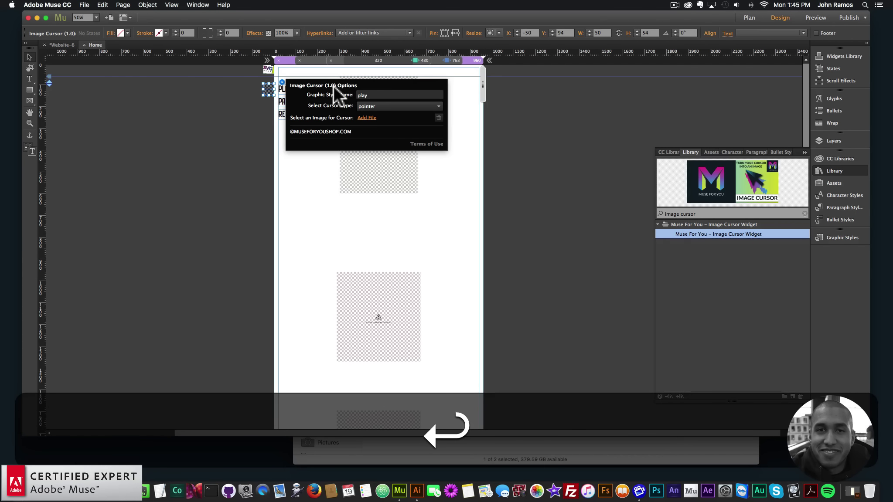
click(247, 123)
Paste a copy of the Image Cursor widget below the first at Y 187 and set its Graphic Style Name to "pause"
click(273, 87)
key(cmd+v)
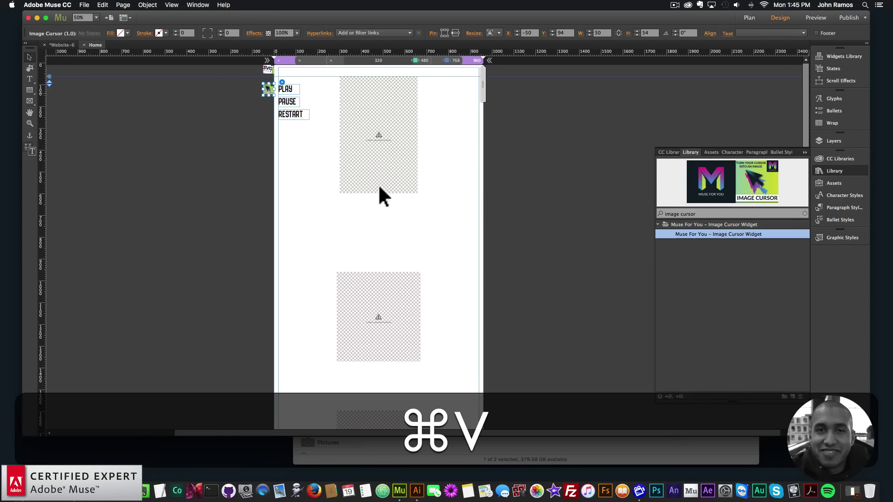
drag(432, 229, 268, 113)
click(282, 101)
double_click(385, 116)
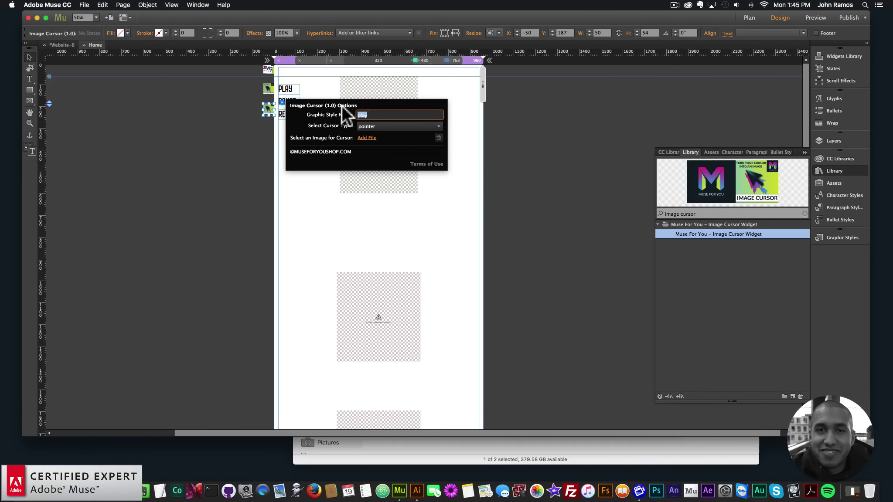
text(pause)
key(Return)
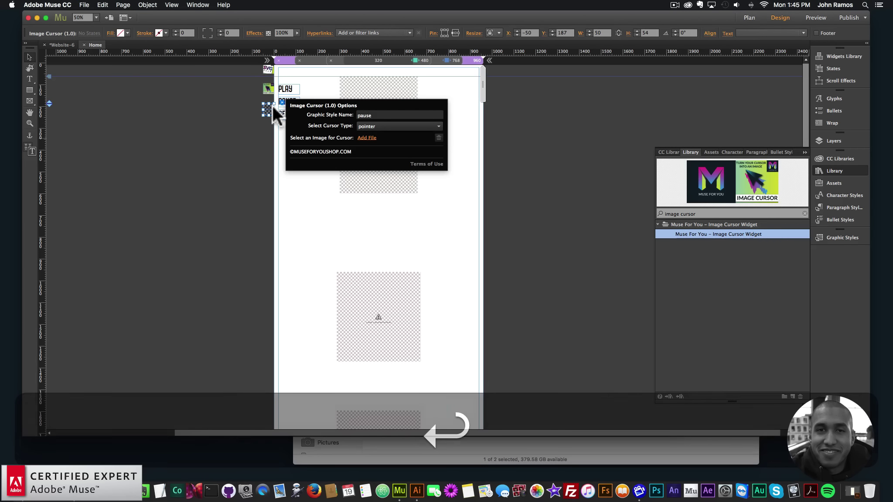
Paste a third Image Cursor widget at X -50, Y 280 and set its Graphic Style Name to "restart"
click(258, 130)
key(super+v)
drag(422, 239, 281, 126)
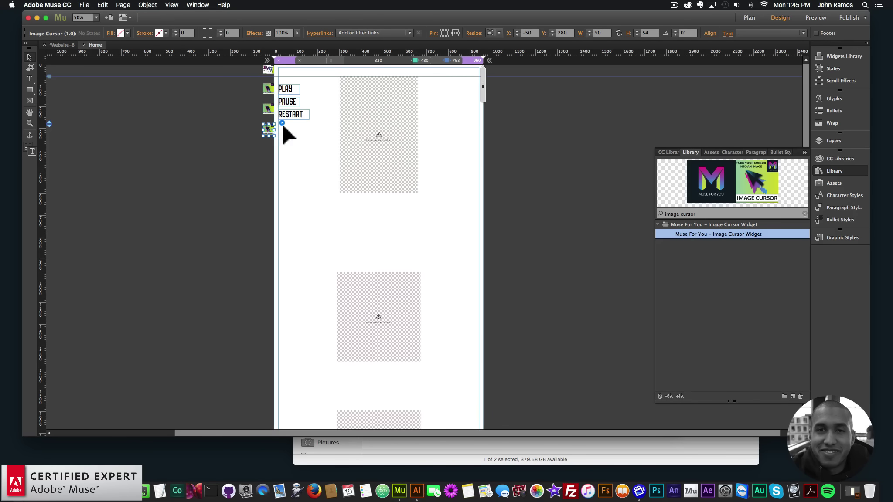
click(283, 123)
text(restart)
key(Return)
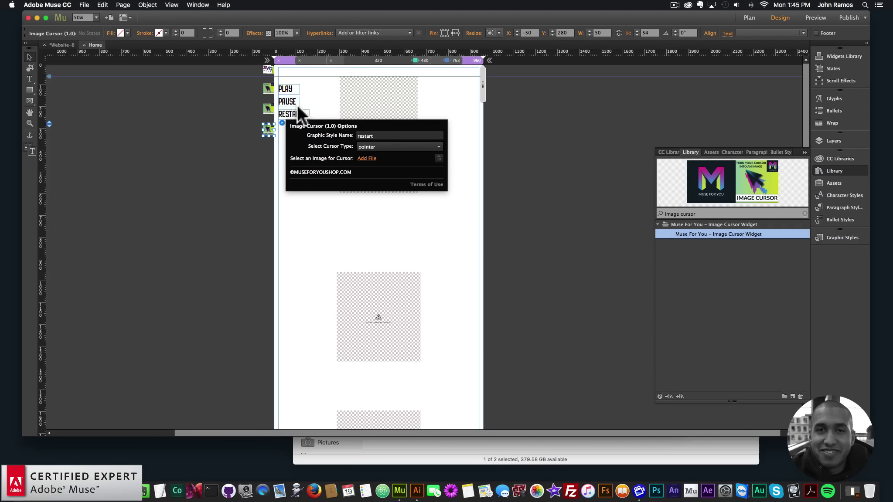
Check the graphic style assigned to the PLAY text frame and the options of its Image Cursor widget
click(290, 90)
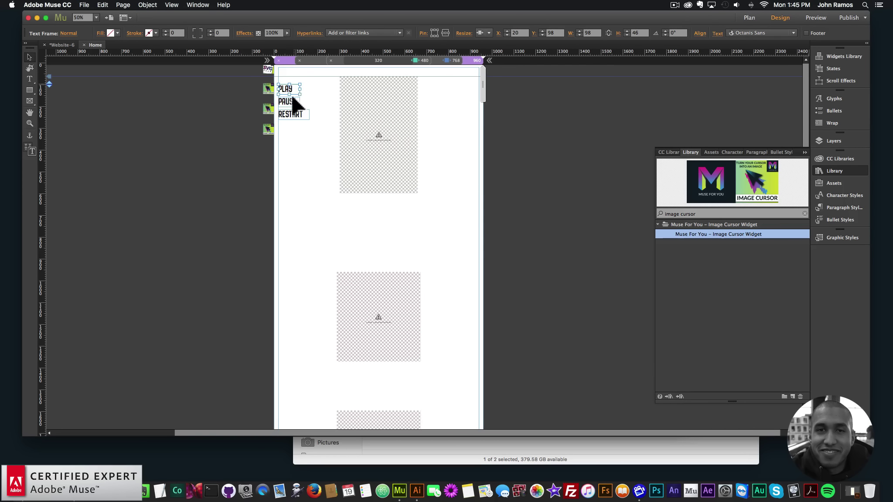
click(842, 237)
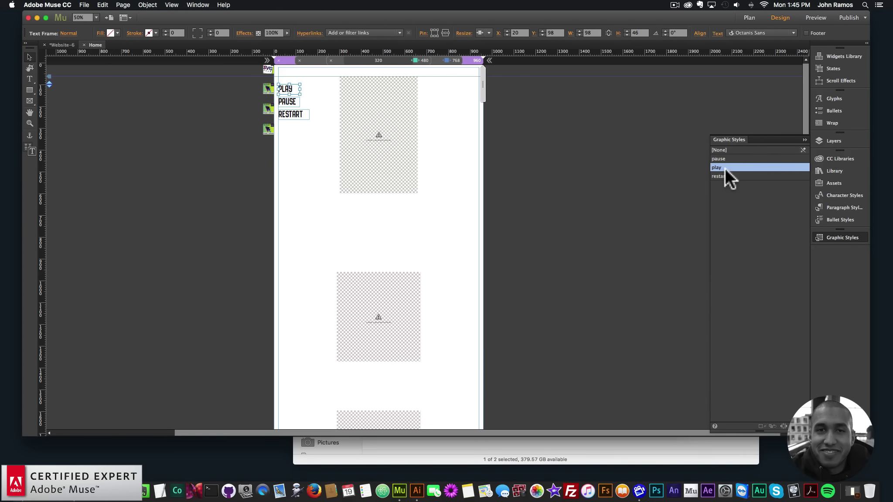
click(832, 239)
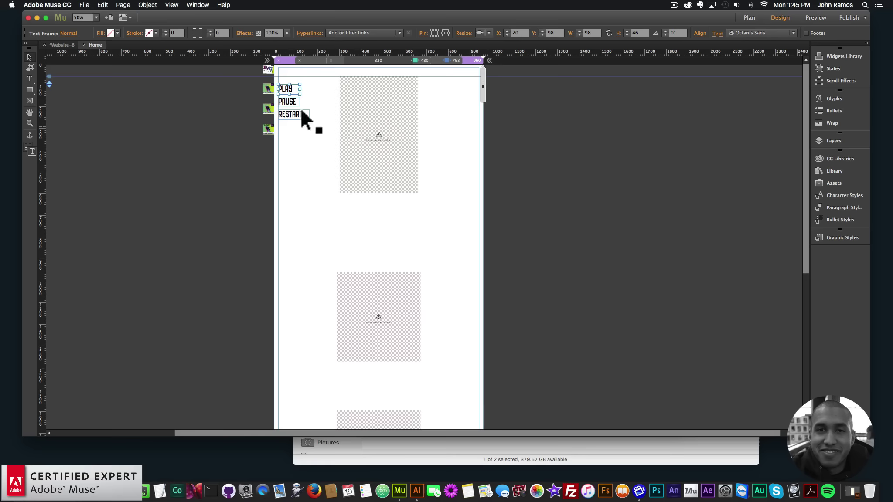
click(275, 87)
click(282, 82)
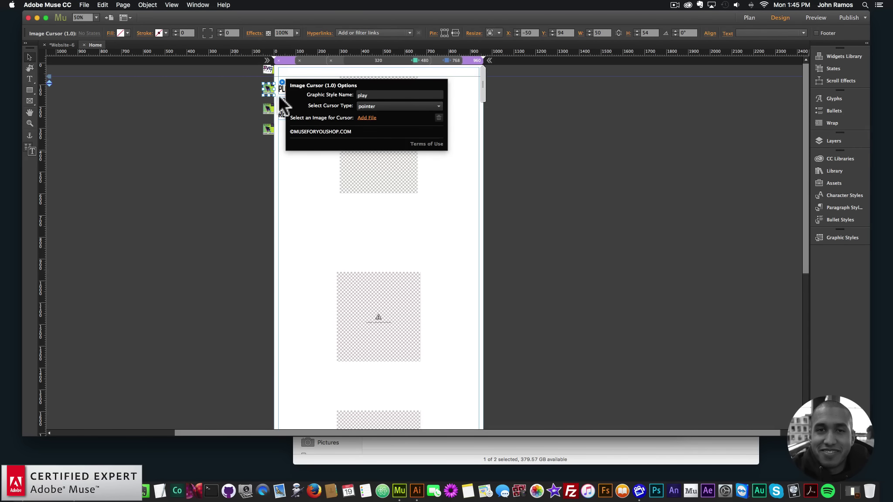
click(293, 96)
Preview the page in the browser and check its drawings while scrolling through them and narrowing and widening the window
click(84, 5)
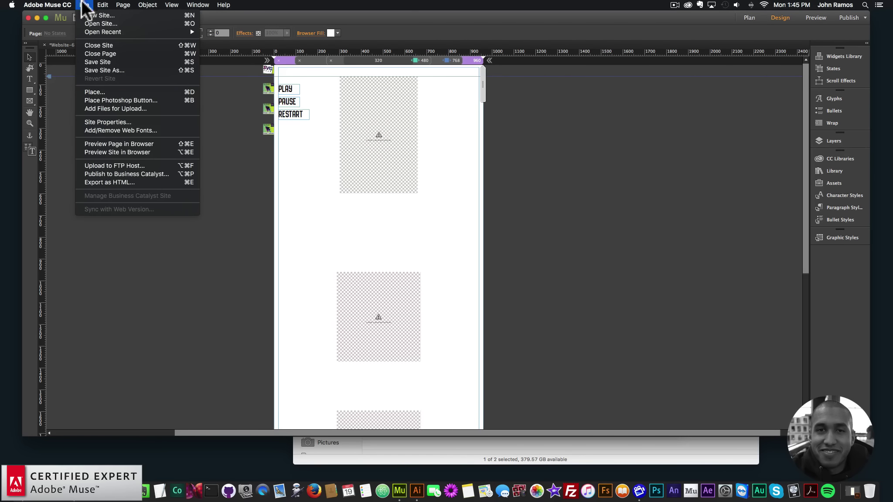
click(119, 145)
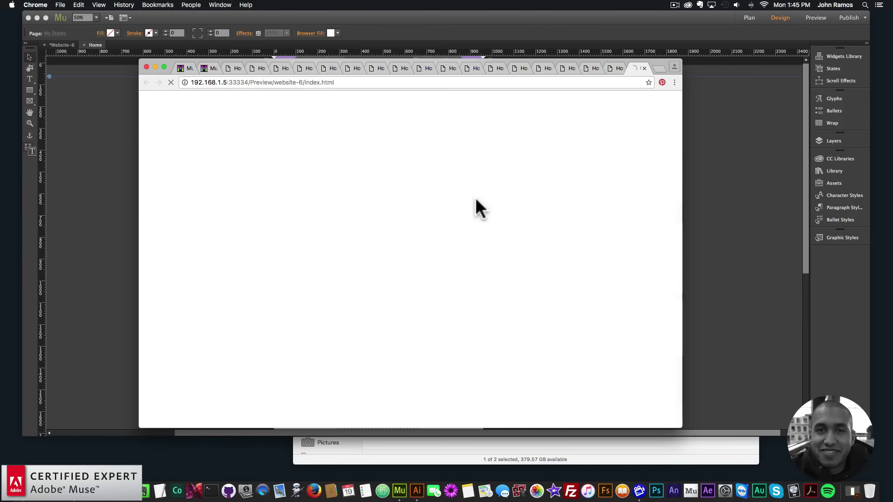
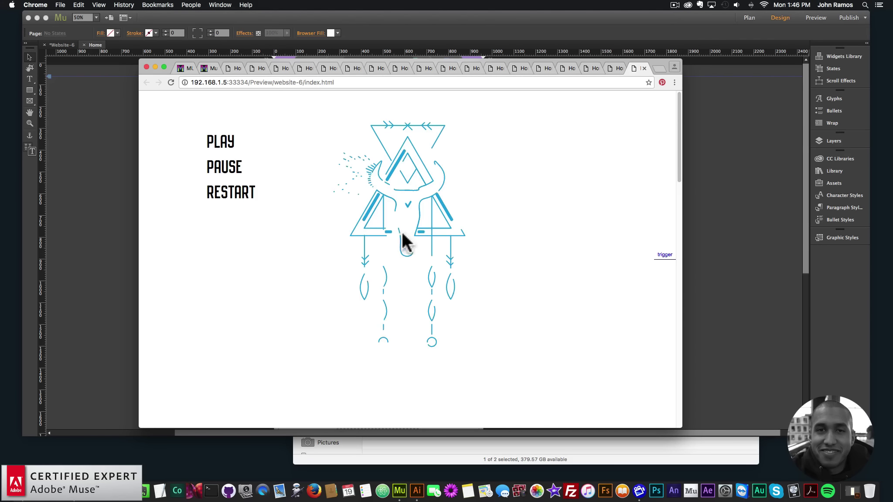
scroll(679, 159, down, 5)
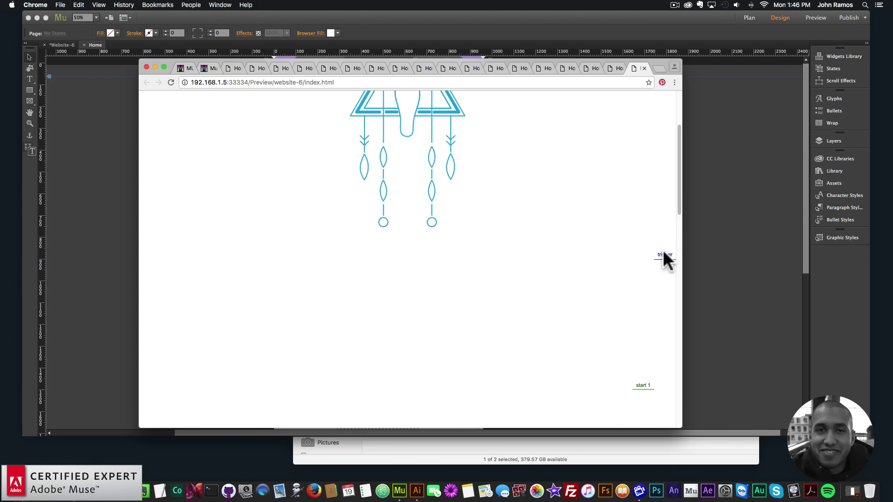
drag(678, 183, 679, 239)
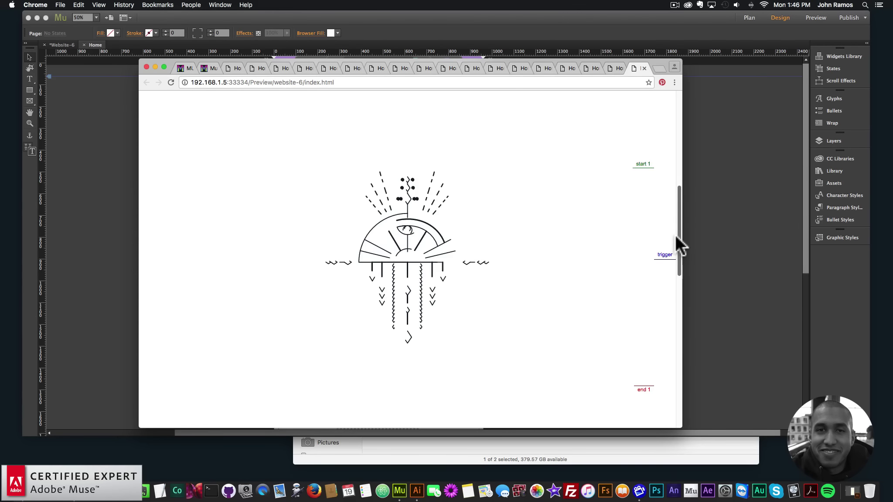
drag(678, 198, 665, 105)
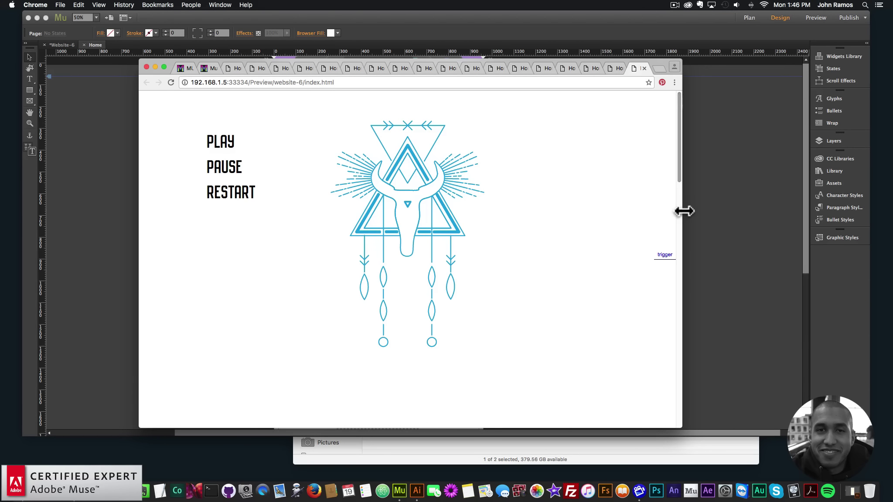
drag(683, 209, 361, 214)
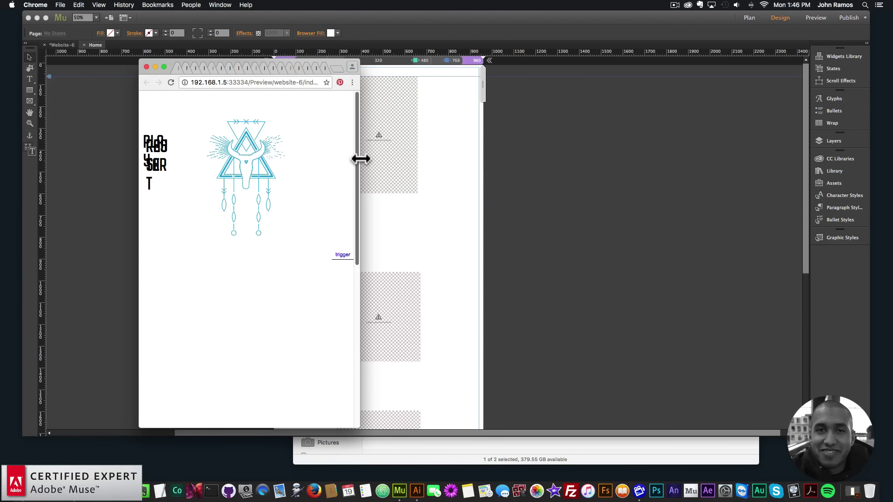
drag(360, 159, 653, 190)
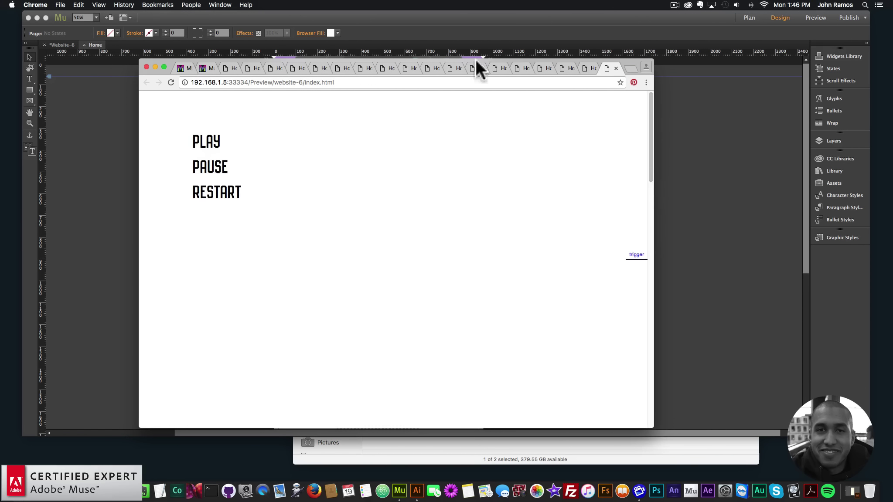
At the 768 breakpoint, widen the PLAY, PAUSE and RESTART text frames so each word fits on one line
click(476, 59)
click(446, 59)
click(308, 99)
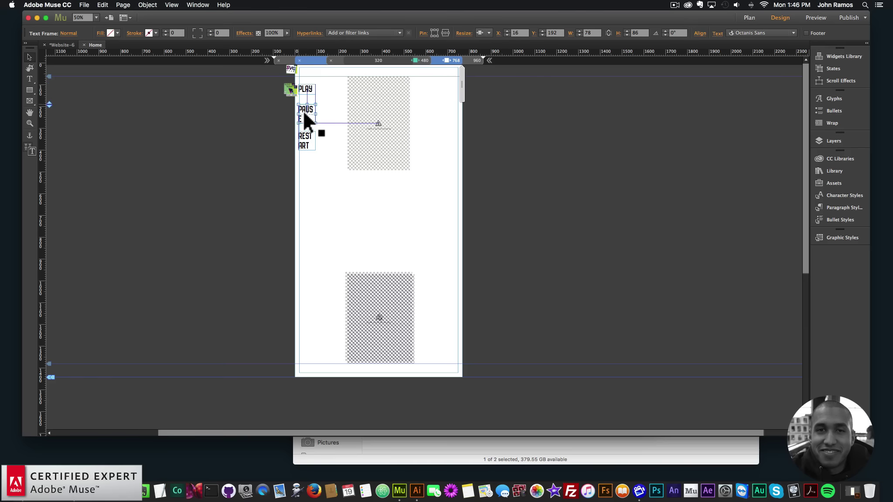
drag(316, 109, 323, 89)
click(312, 90)
click(310, 140)
drag(314, 140, 332, 142)
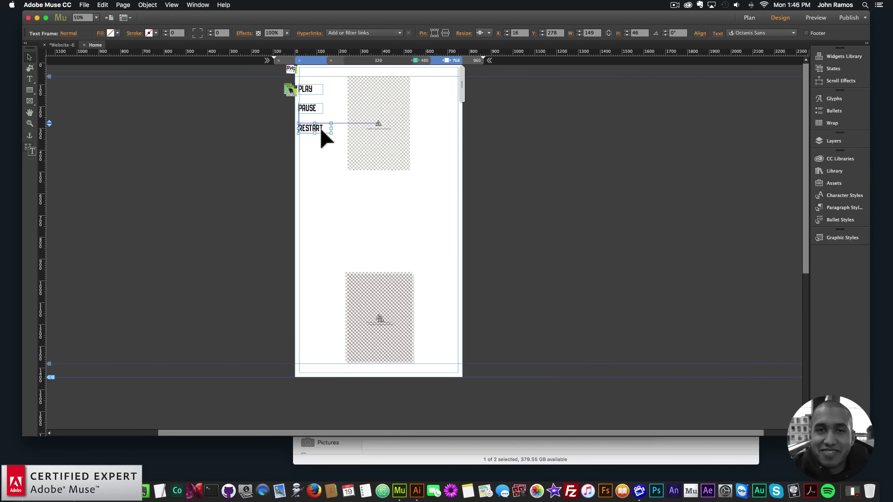
Space the three text frames evenly and arrange the Image Cursor widgets in a matching column beside them at the 768 breakpoint
drag(312, 106, 288, 131)
click(307, 92)
drag(289, 90, 289, 109)
click(290, 89)
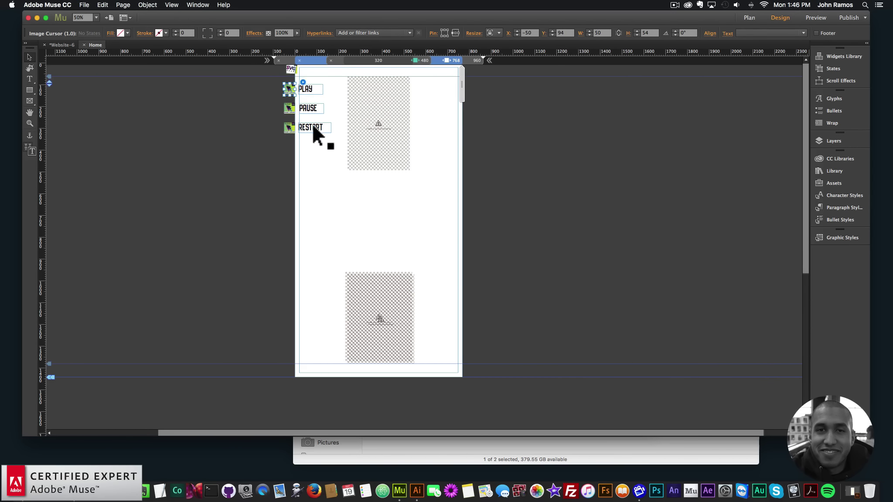
click(313, 127)
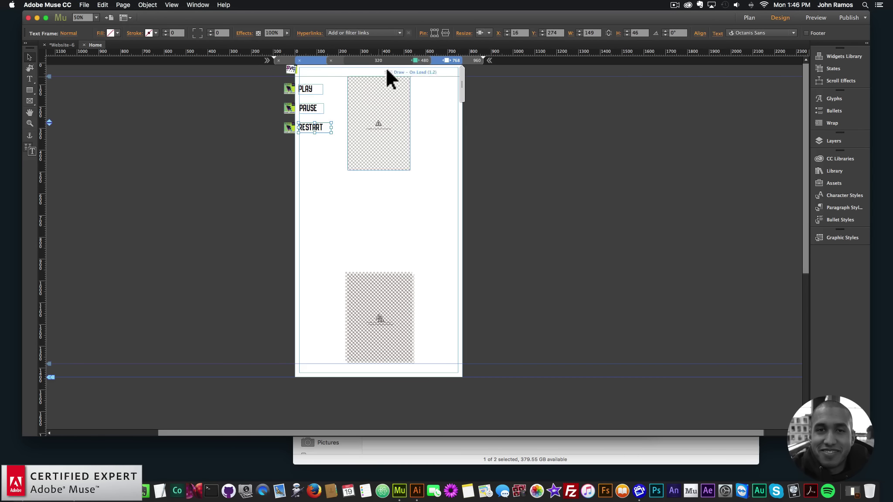
Check the button layout at the 480 breakpoint and return to the 960 breakpoint
click(417, 59)
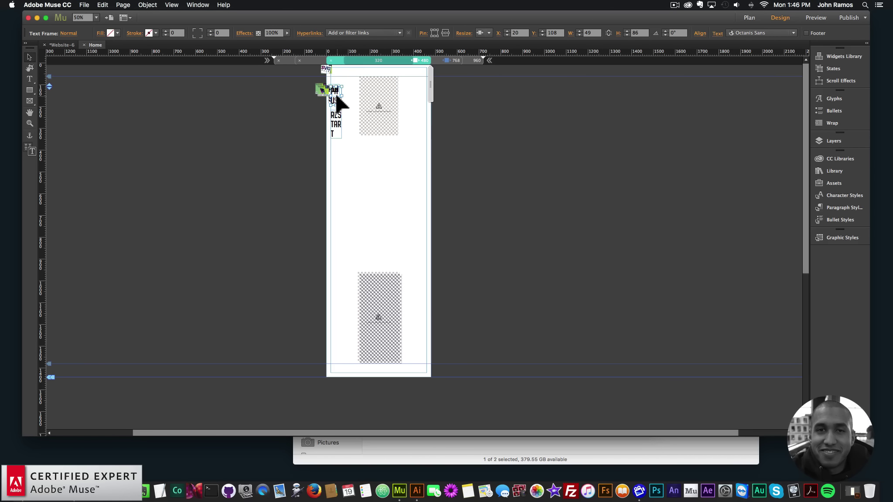
click(463, 66)
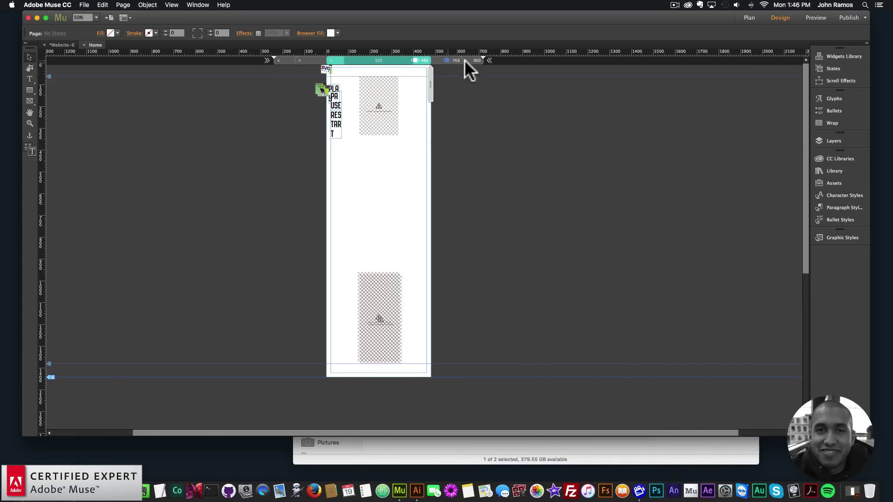
click(465, 60)
click(476, 60)
Preview the page in the browser again, narrowing and widening the window to check how the On Load drawing responds
click(84, 4)
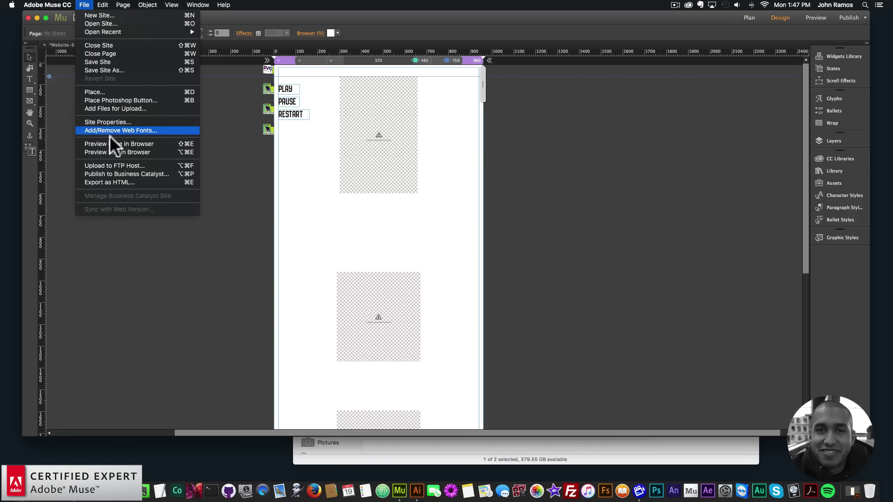
click(110, 143)
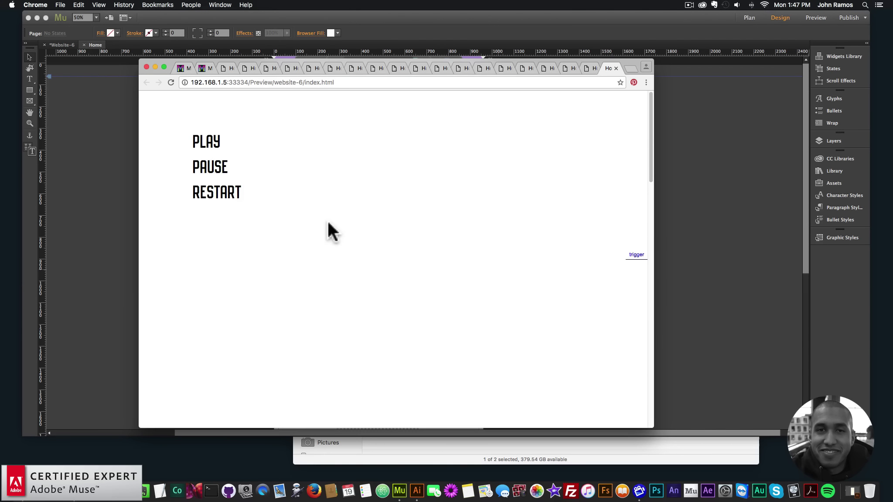
drag(655, 211, 301, 217)
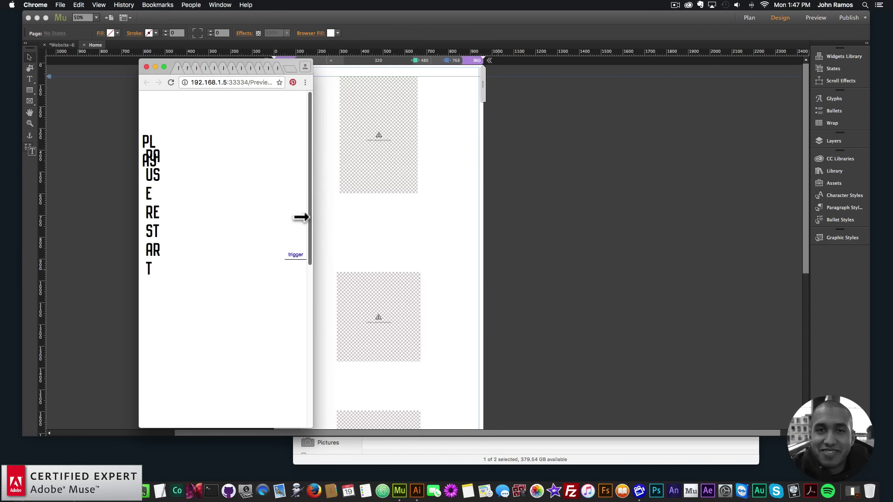
click(293, 254)
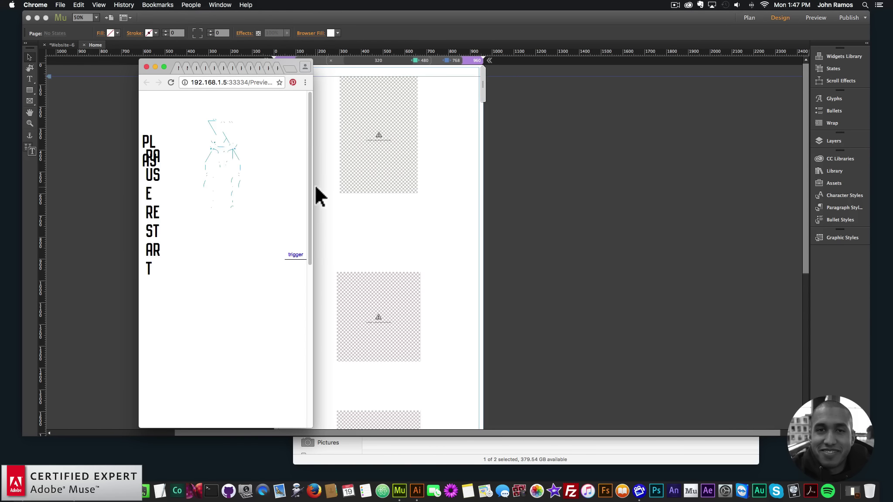
drag(313, 185, 689, 192)
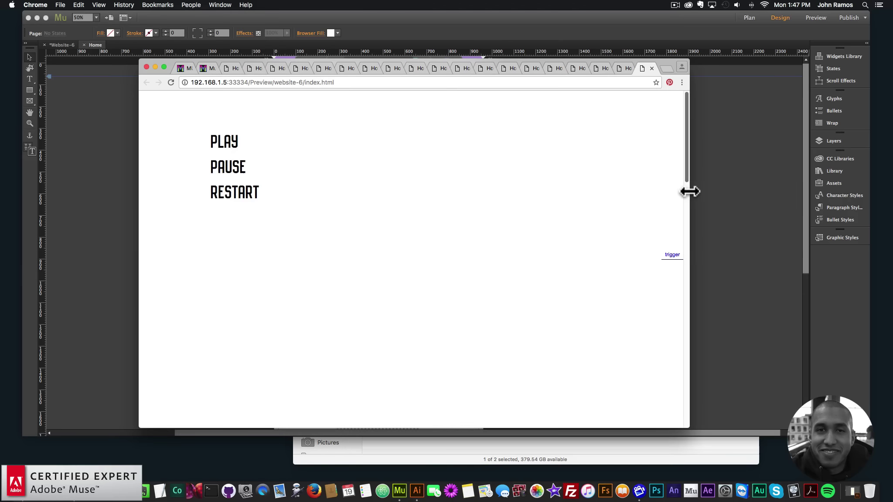
Check the Draw SVG On Window Resize setting in the options of the SVG Draw – On Load widget
click(468, 129)
click(414, 83)
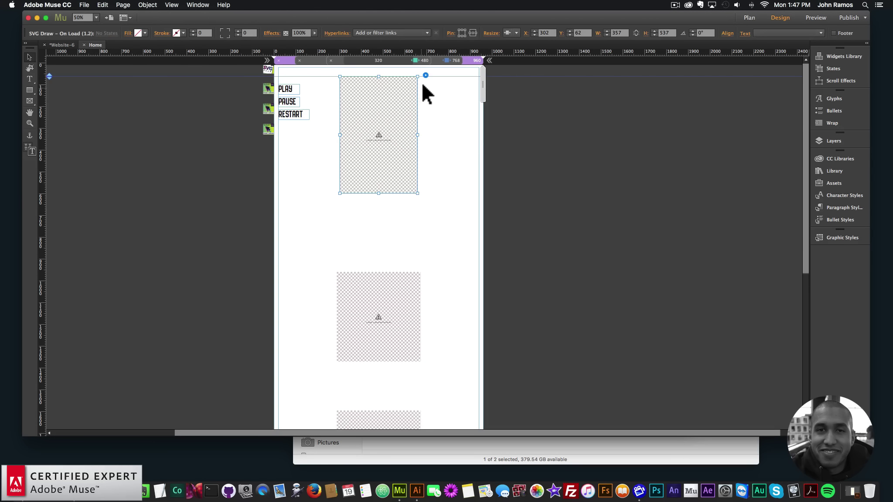
click(426, 75)
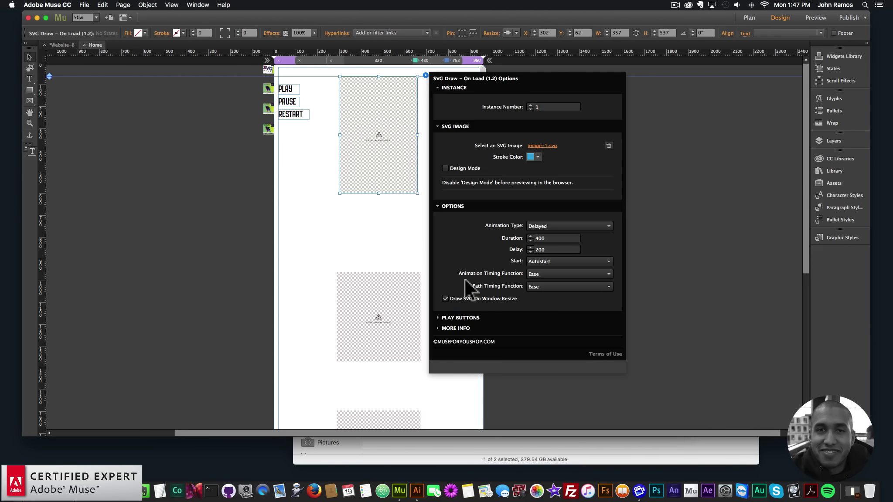
click(71, 61)
Preview the site in the browser and make the window narrower to test the resize behaviour of the drawing
click(84, 5)
click(126, 152)
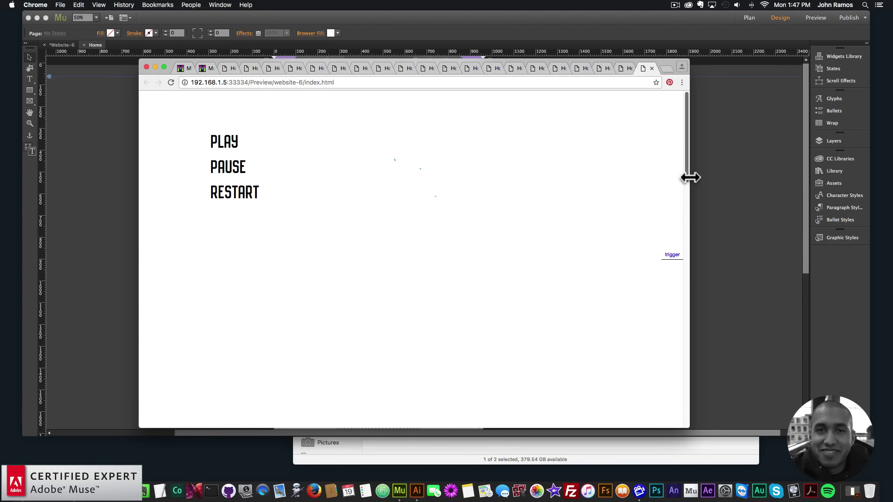
drag(690, 177, 594, 167)
click(613, 158)
Enable Draw SVG On Window Resize in the options of the SVG Draw – On Load widget
click(395, 99)
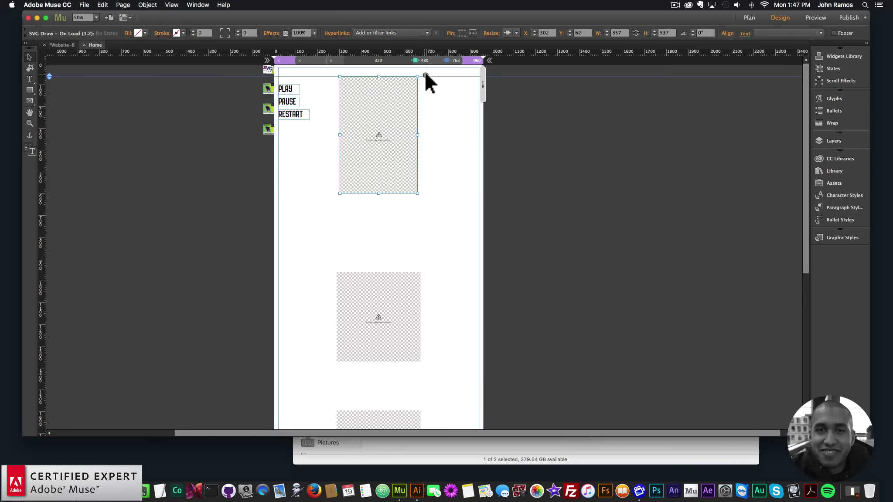
click(426, 75)
click(445, 299)
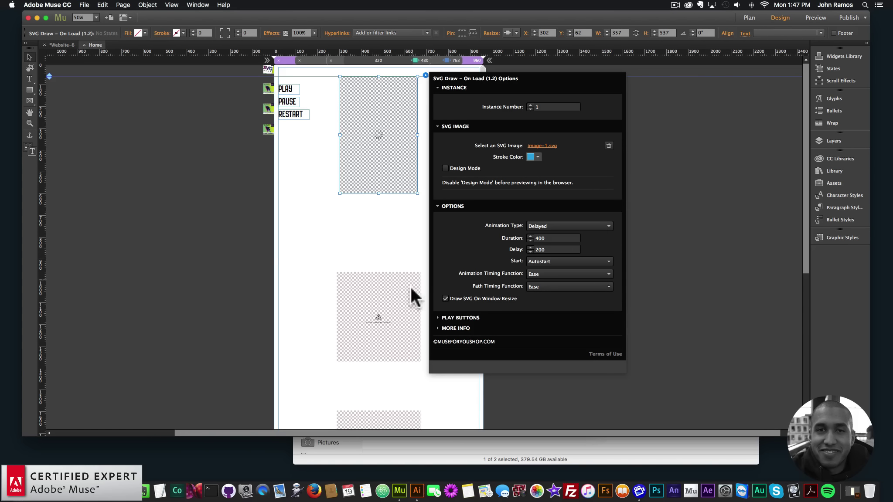
click(269, 239)
Preview the page with the browser window widened, and scroll down through the drawings and back to the start of the page
click(85, 4)
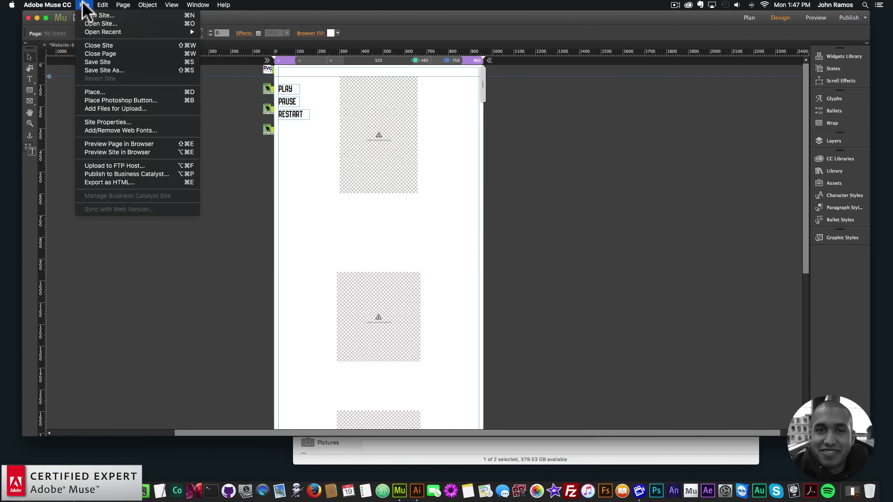
click(99, 144)
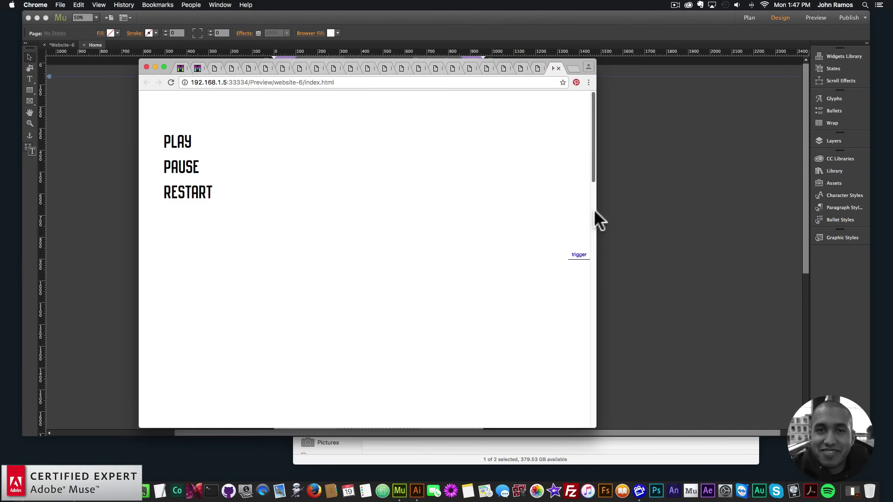
drag(595, 211, 776, 202)
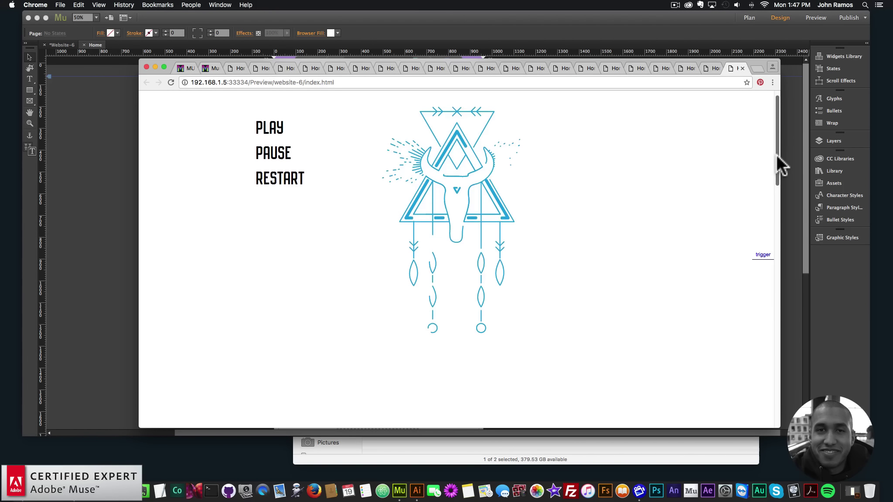
scroll(776, 161, down, 3)
drag(776, 165, 768, 236)
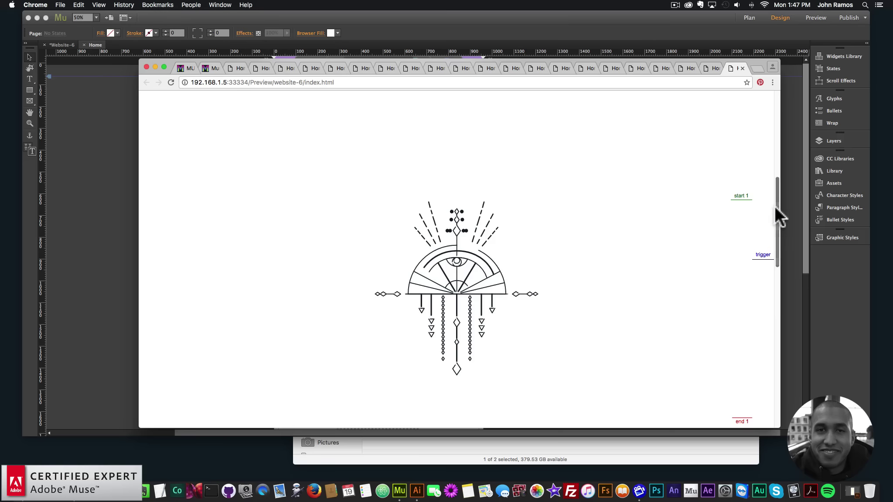
mouse_move(776, 203)
mouse_down()
mouse_move(767, 347)
mouse_move(753, 83)
mouse_up()
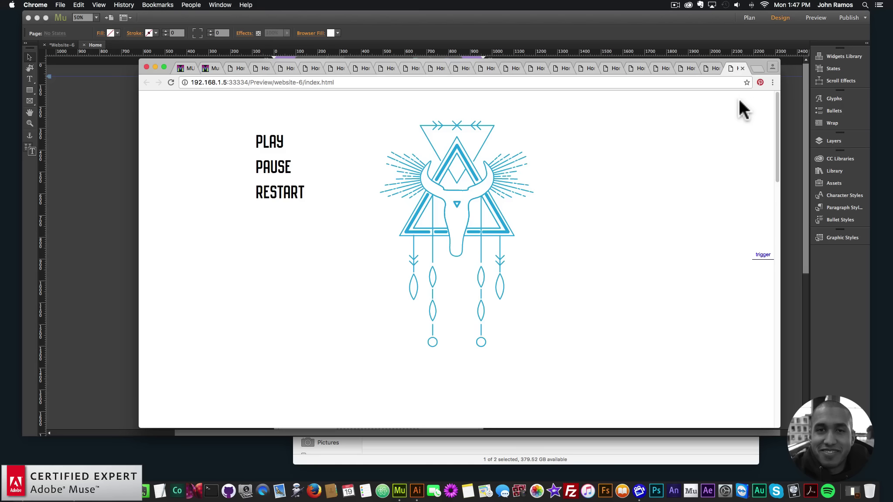
Read the More Info notes in the options of the SVG Draw – On Load widget
click(121, 182)
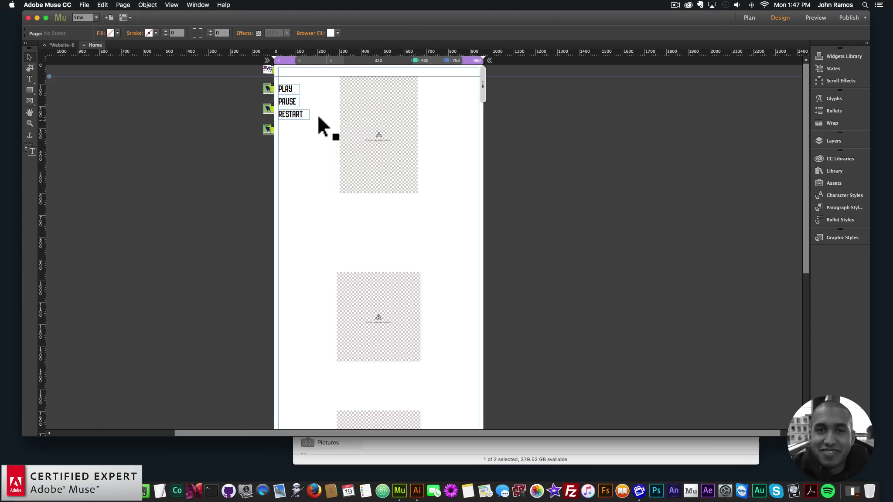
click(343, 111)
click(426, 75)
click(456, 328)
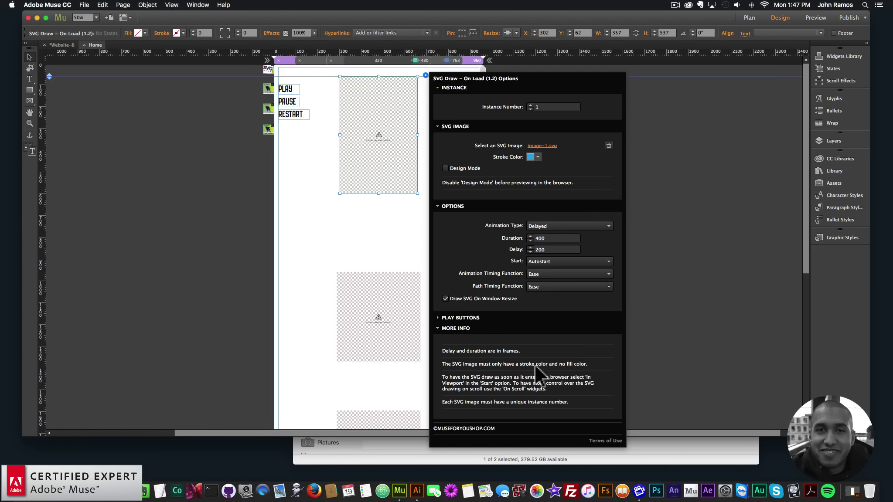
click(352, 242)
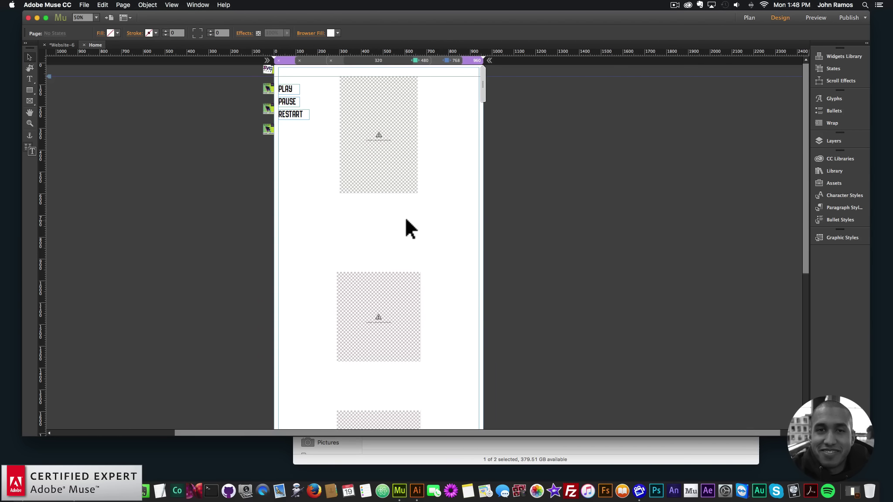
Switch to Illustrator and save the yellow moon artwork in the images folder as image-5 in SVG format, keeping the offered SVG options
click(417, 490)
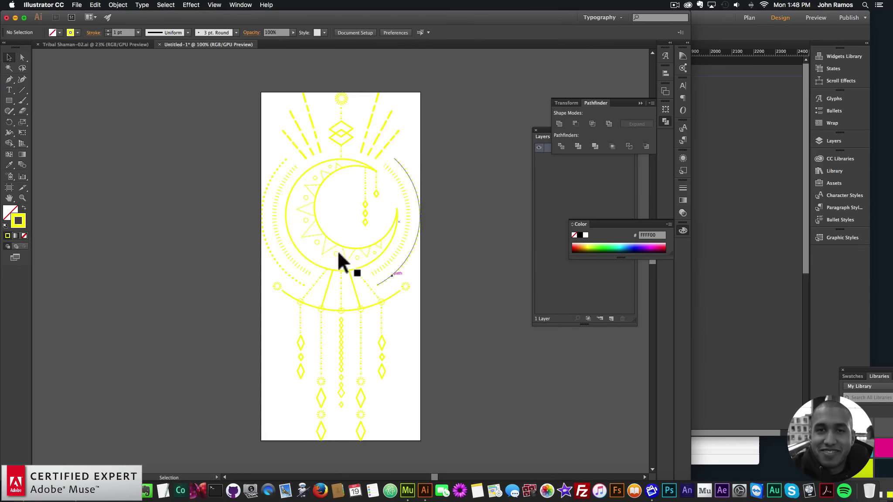
click(76, 5)
mouse_move(109, 145)
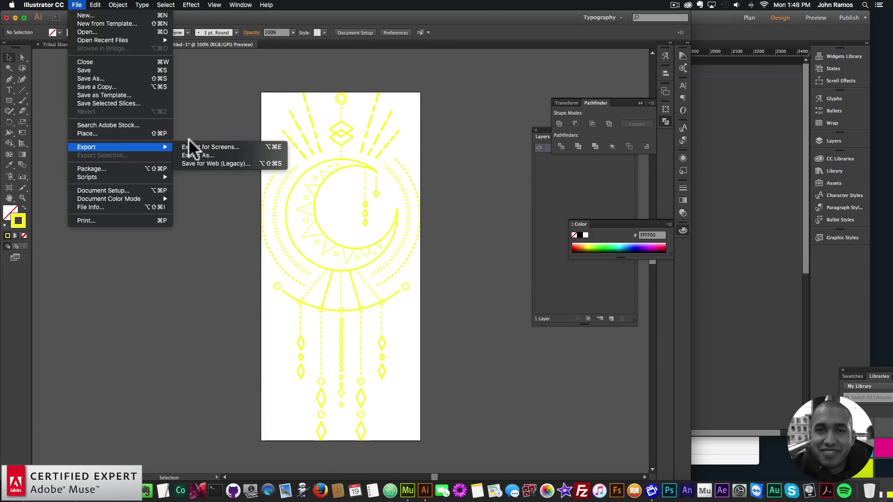
click(83, 77)
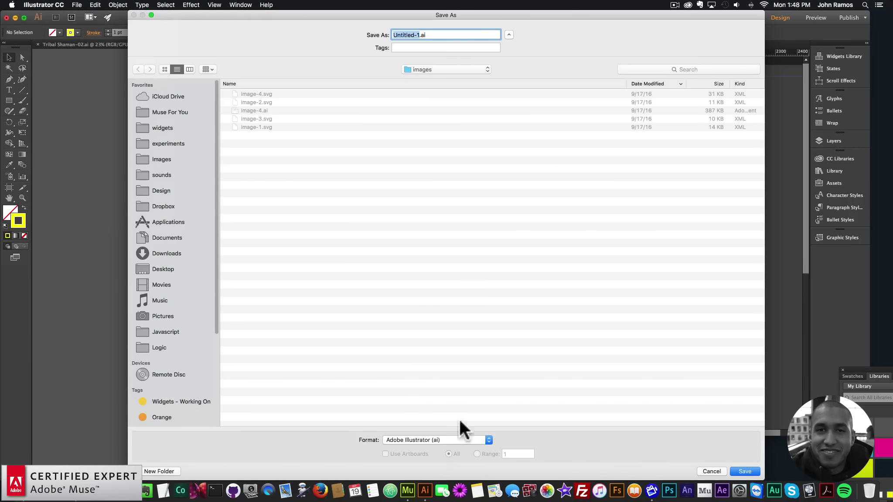
click(431, 439)
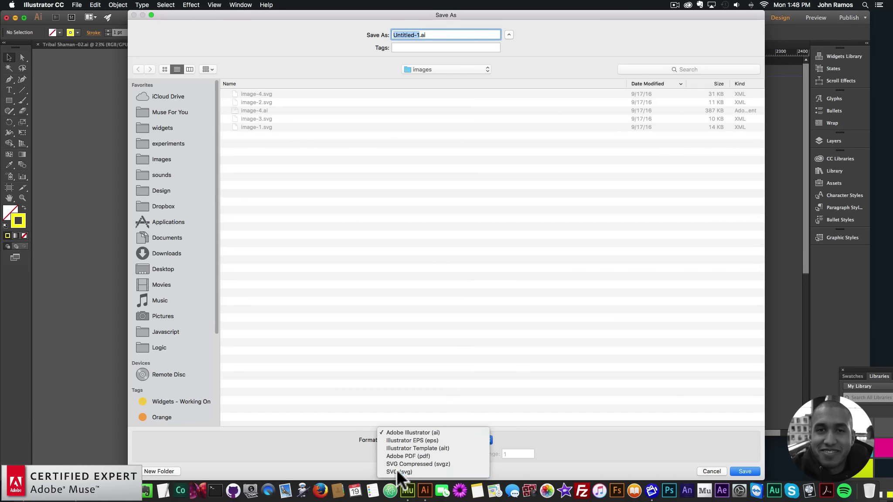
click(397, 471)
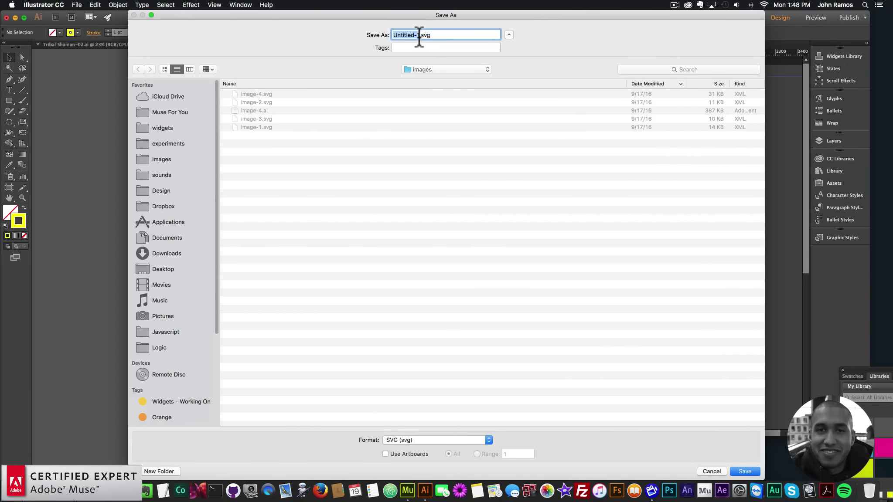
text(image-5)
key(Return)
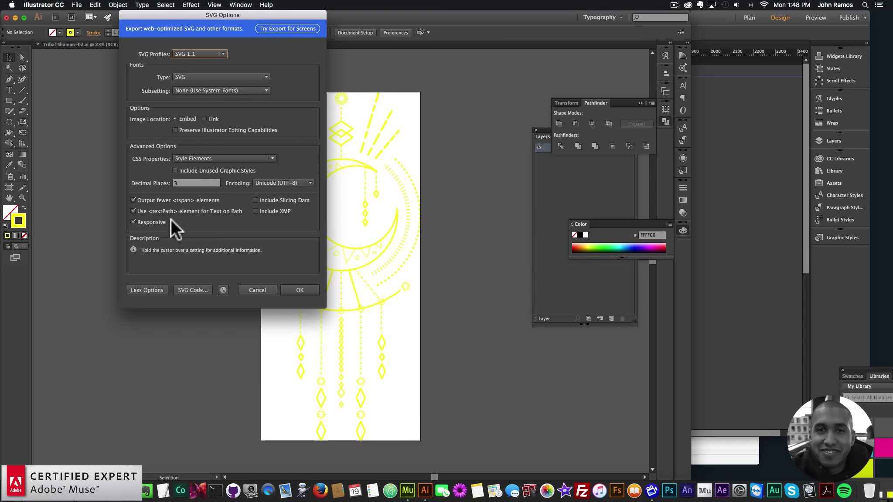
click(295, 289)
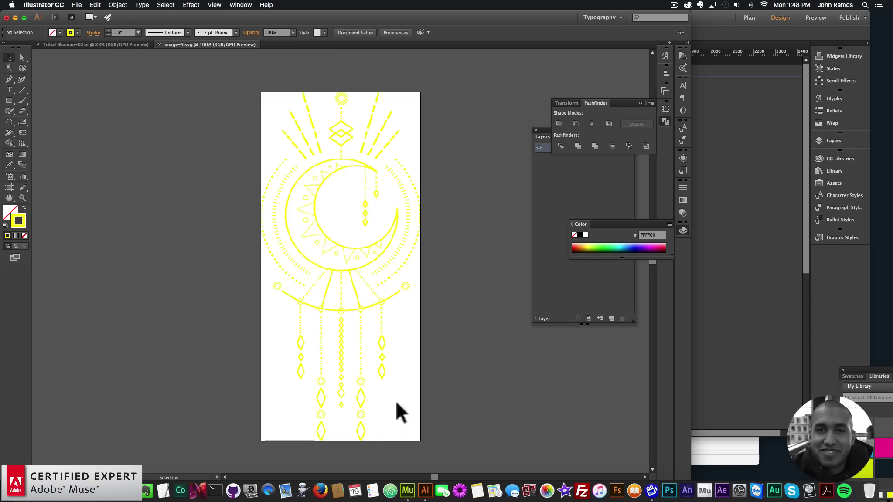
Switch back to Muse and select image-5.svg as the SVG image of the lowest On Scroll widget, instance 3
click(407, 491)
click(415, 84)
click(425, 75)
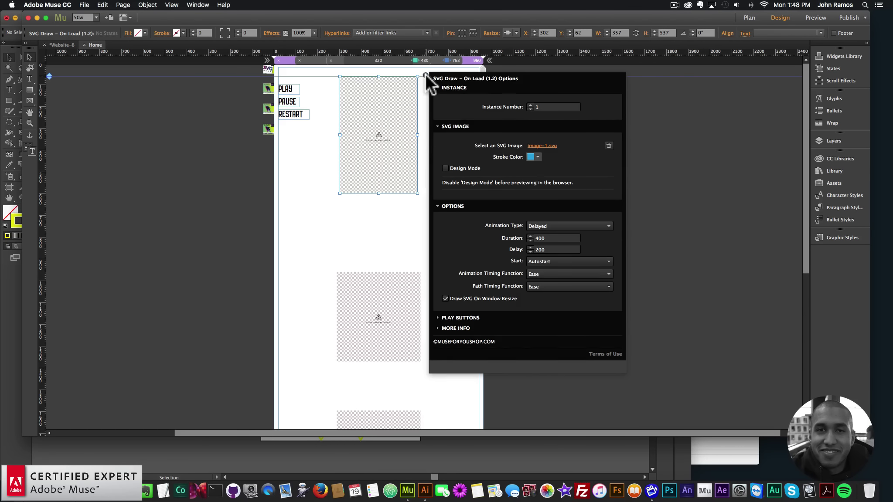
click(287, 271)
scroll(305, 287, down, 3)
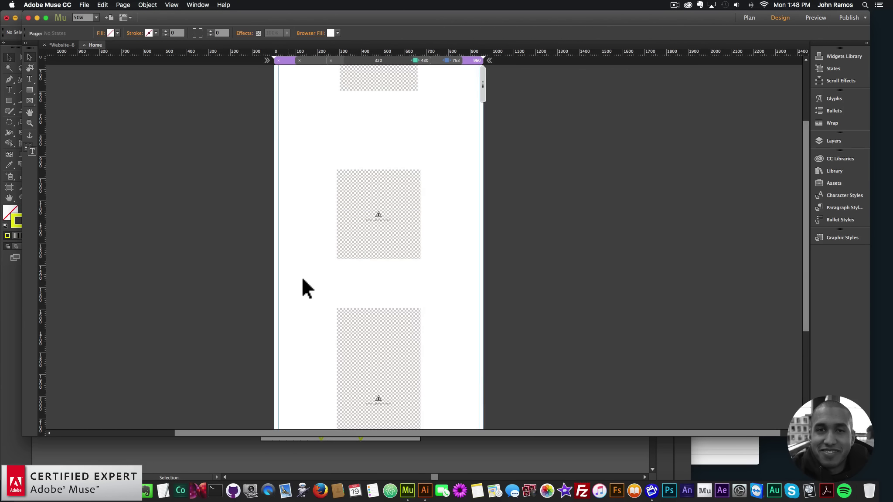
click(374, 327)
click(429, 307)
click(537, 214)
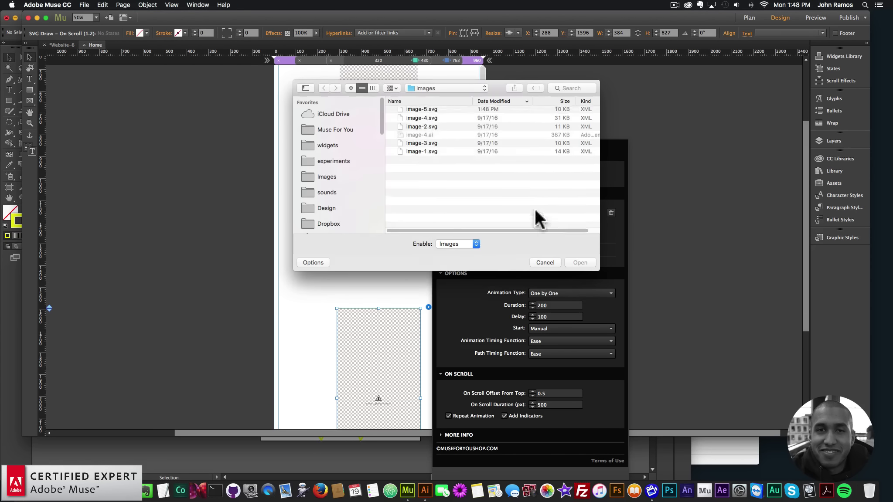
click(414, 111)
double_click(413, 109)
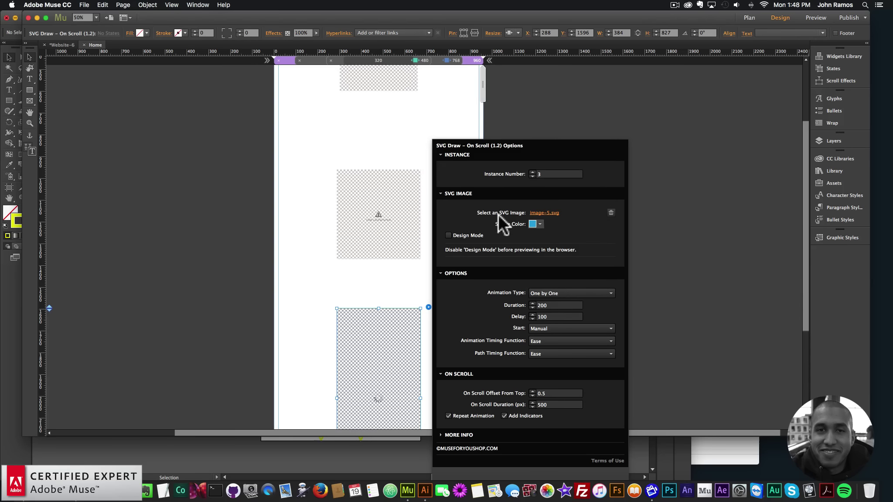
Turn on Design Mode for On Scroll widget 3 to check its artwork on the page, and turn it off again
click(449, 235)
click(313, 351)
scroll(313, 351, down, 5)
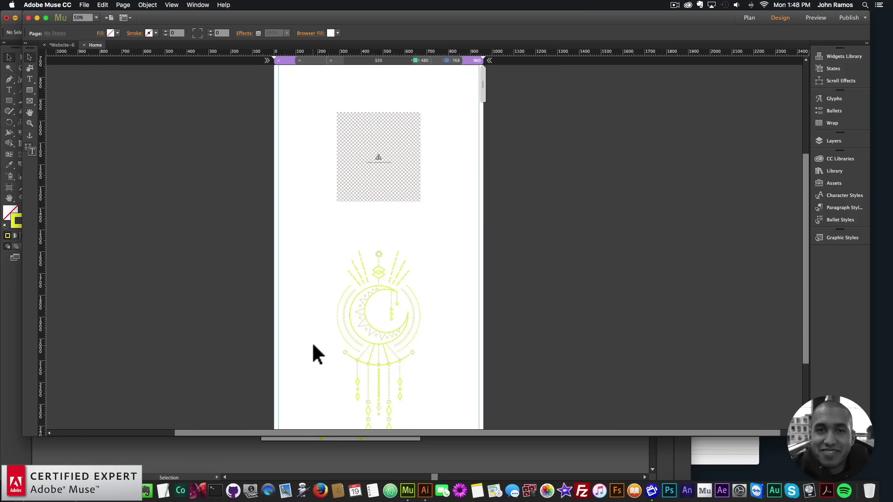
click(375, 263)
click(429, 186)
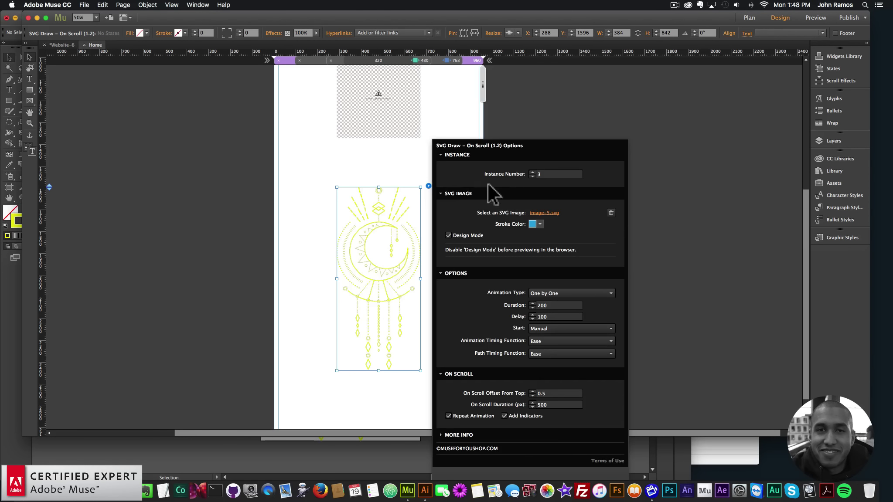
click(448, 236)
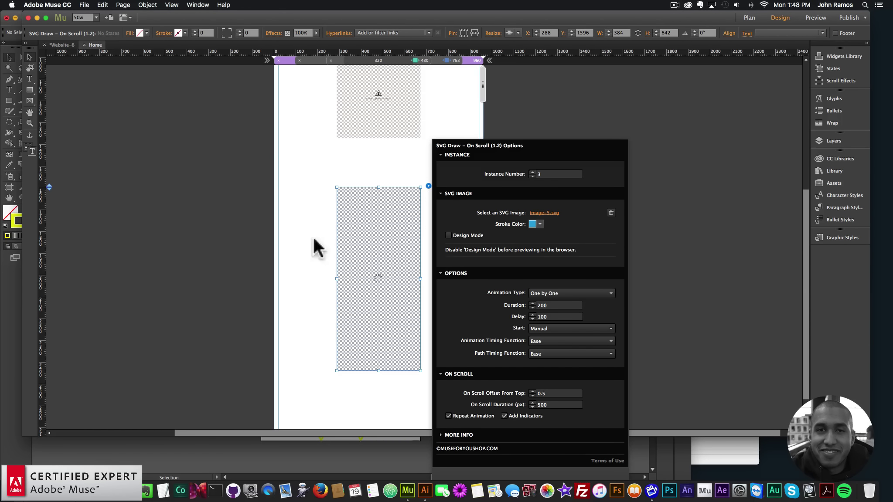
click(243, 194)
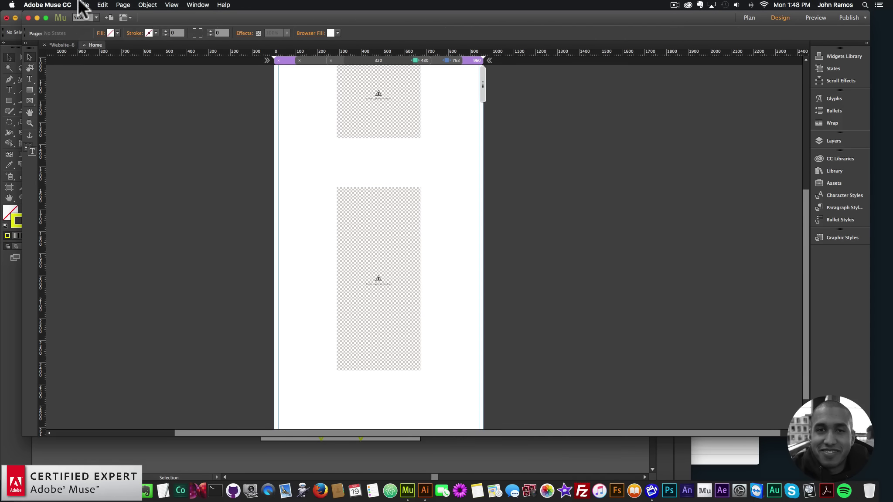
Preview the site in the browser and check the drawings on the page
click(84, 5)
click(104, 144)
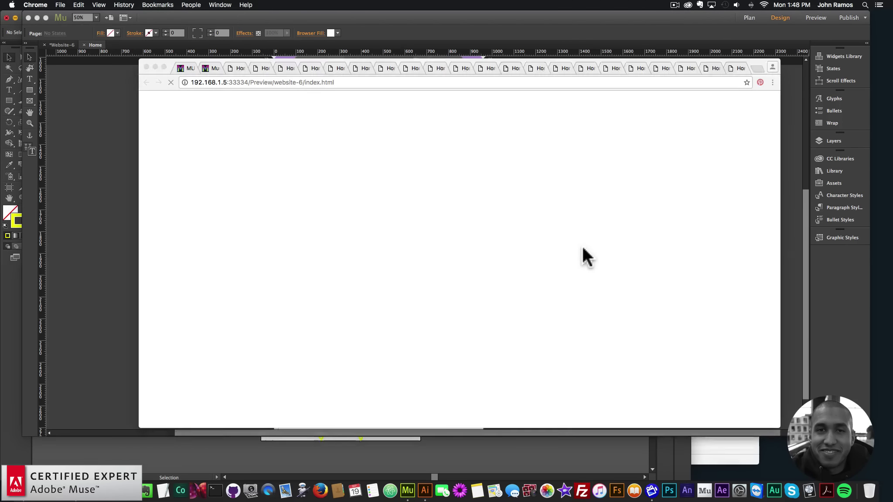
mouse_move(779, 132)
mouse_down()
mouse_move(770, 304)
mouse_move(735, 96)
mouse_up()
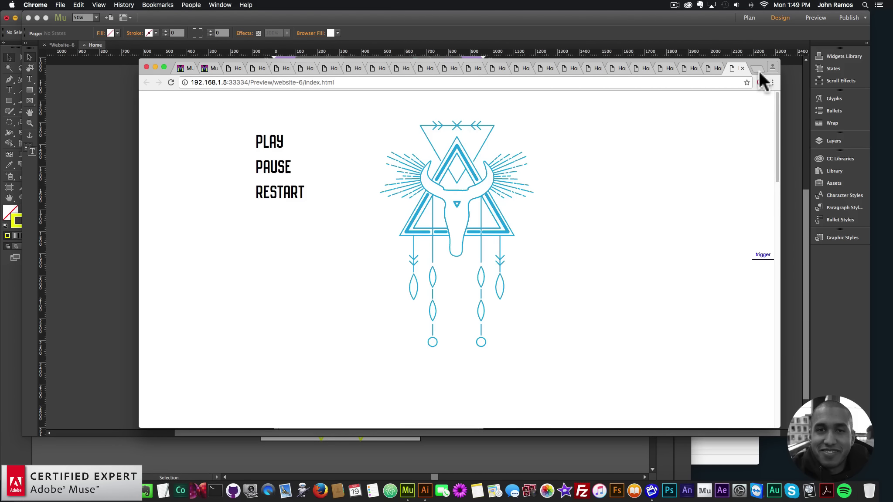
Open museforyoushop.com in a new browser tab and follow the $39 a year offer to the widget shop
key(super+t)
text(musefo)
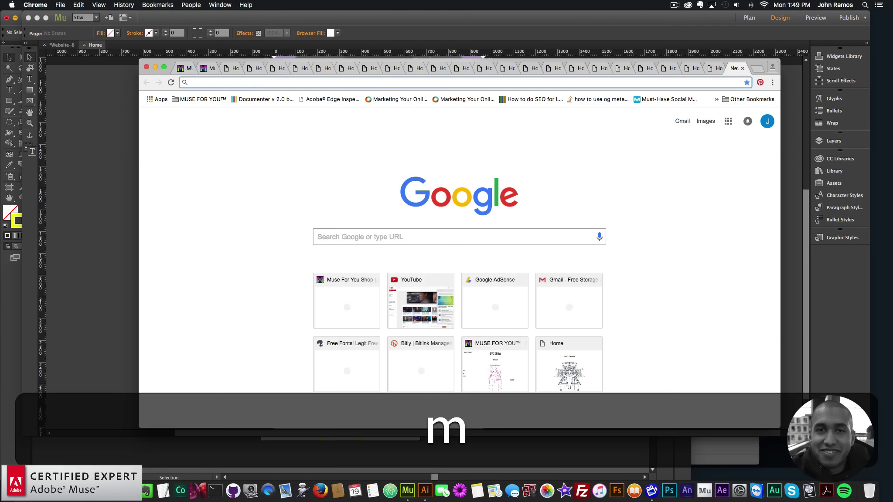
text(ryoushop.com)
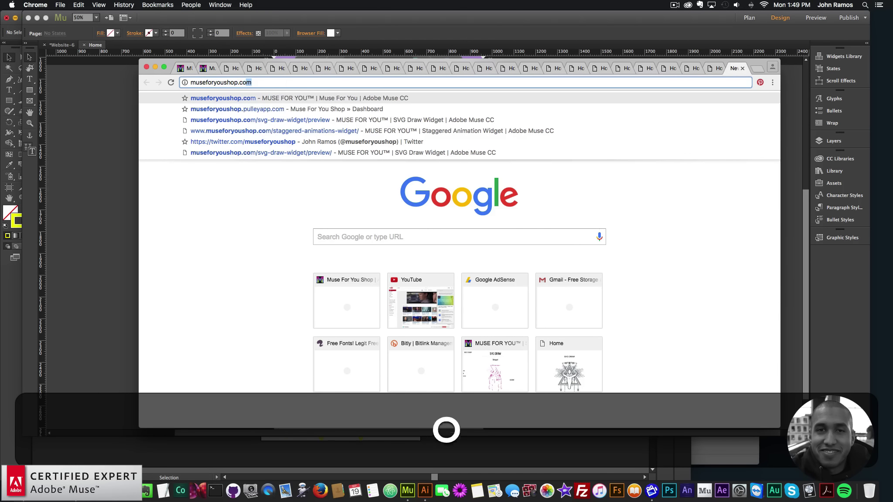
key(Return)
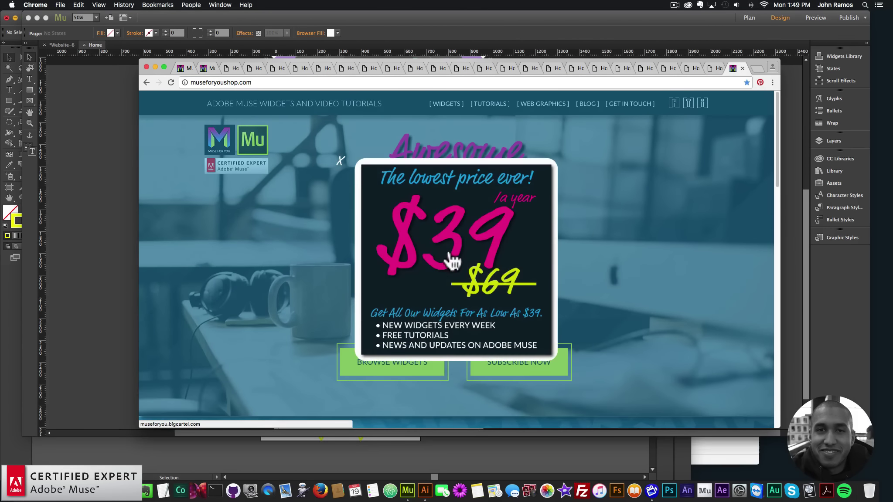
click(452, 252)
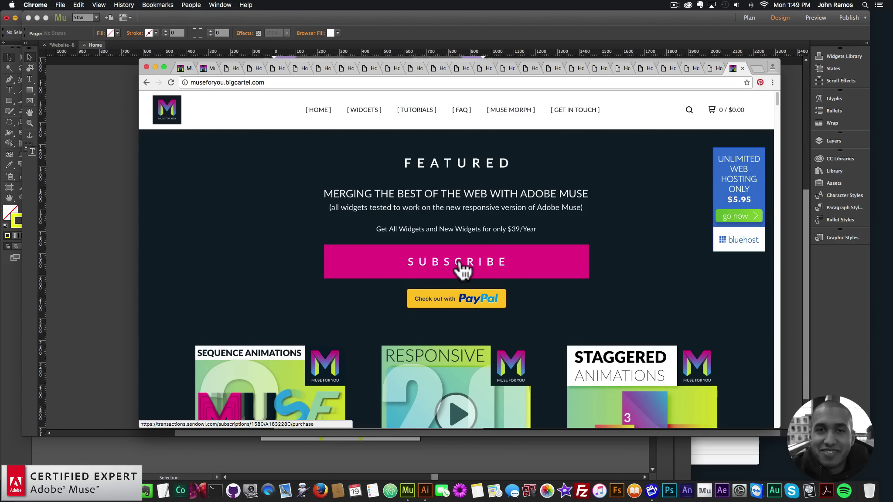
Browse the shop's widget list and open the SVG Draw Widget product page
scroll(462, 270, down, 2)
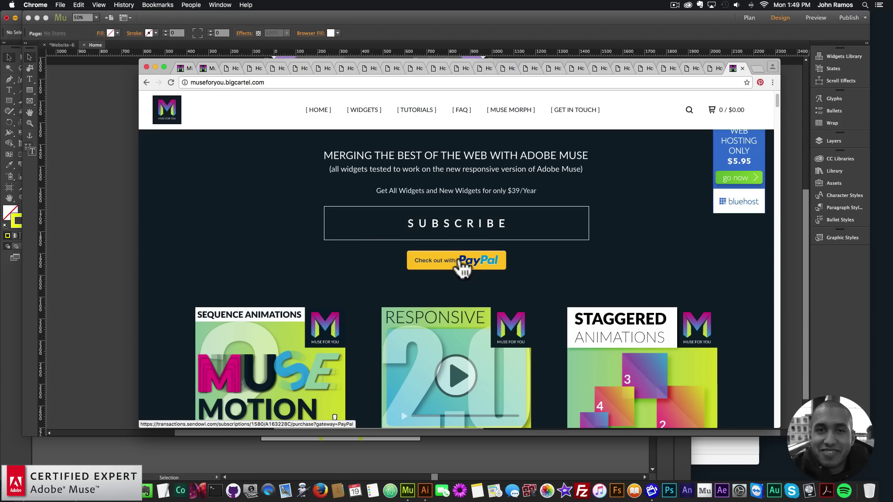
scroll(459, 262, down, 10)
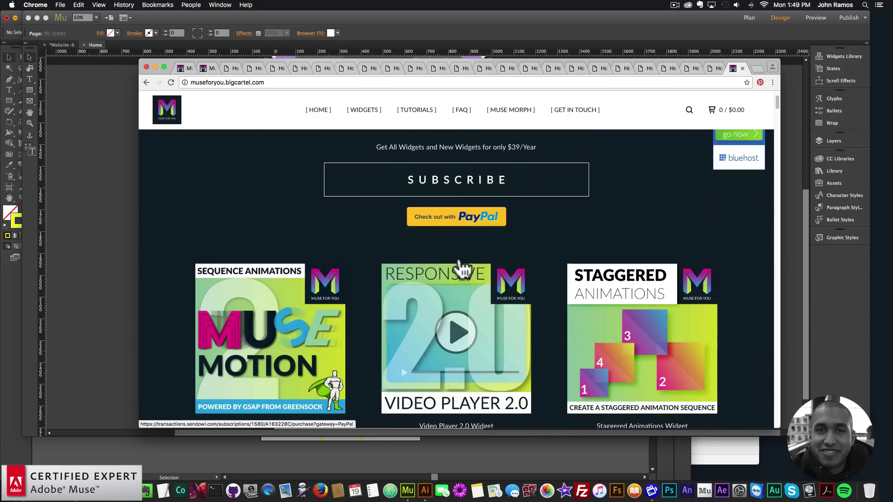
scroll(417, 250, down, 3)
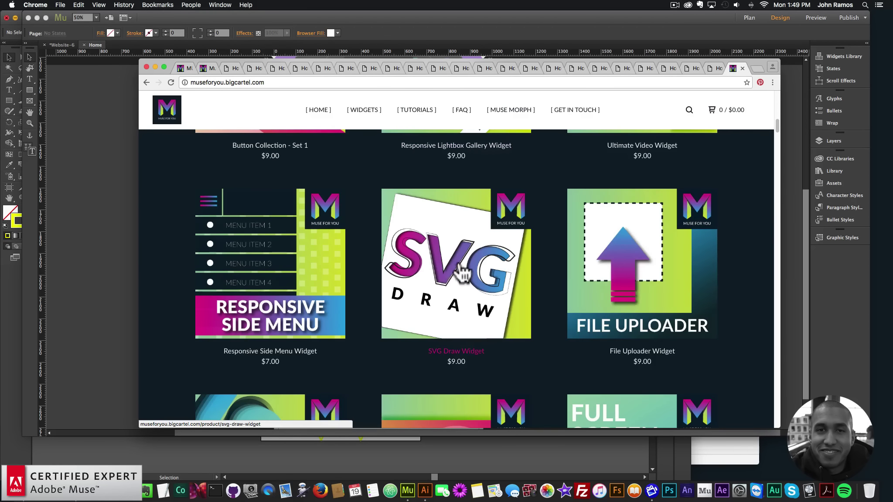
click(454, 275)
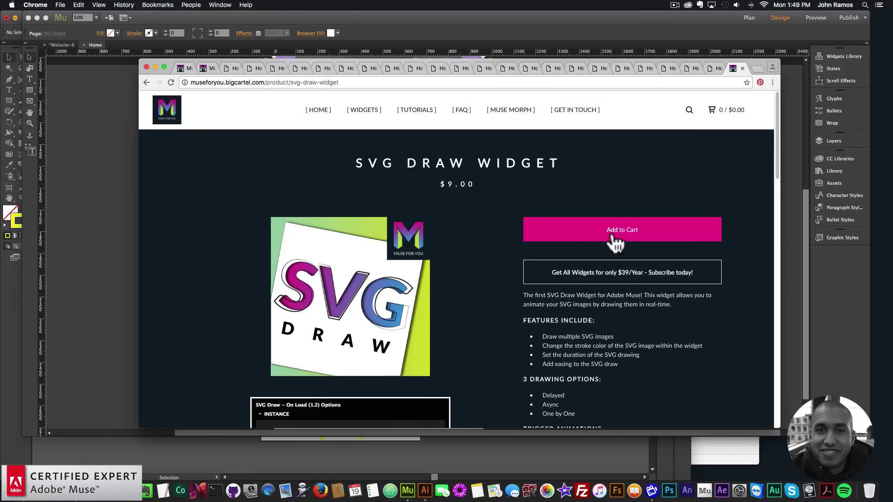
Read the features, drawing options, trigger animations and 1.2 changelog on the SVG Draw Widget product page
scroll(615, 243, down, 2)
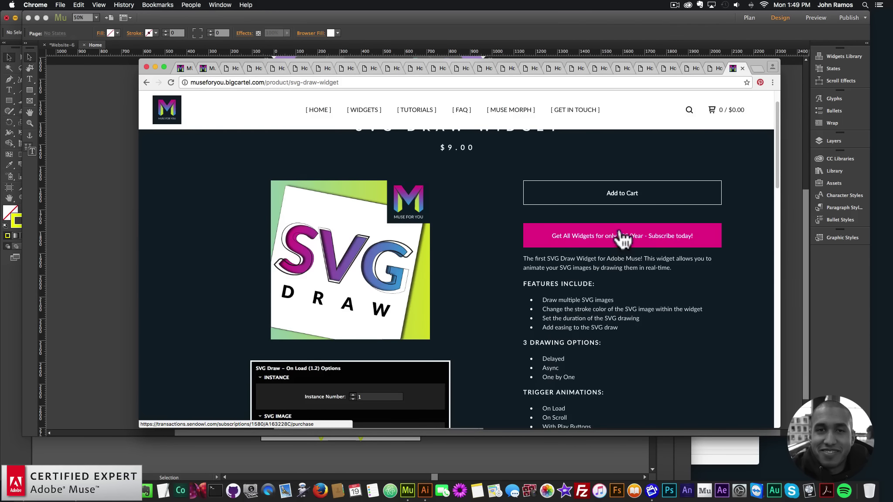
scroll(617, 252, down, 14)
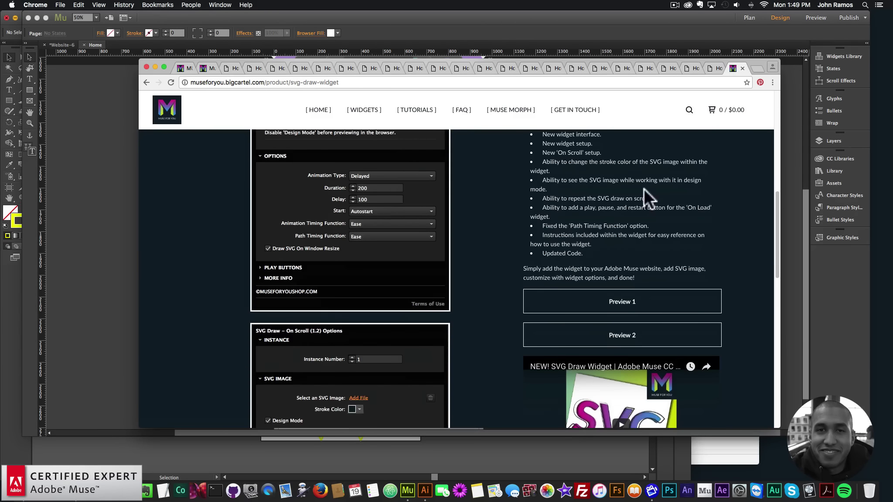
scroll(574, 231, up, 7)
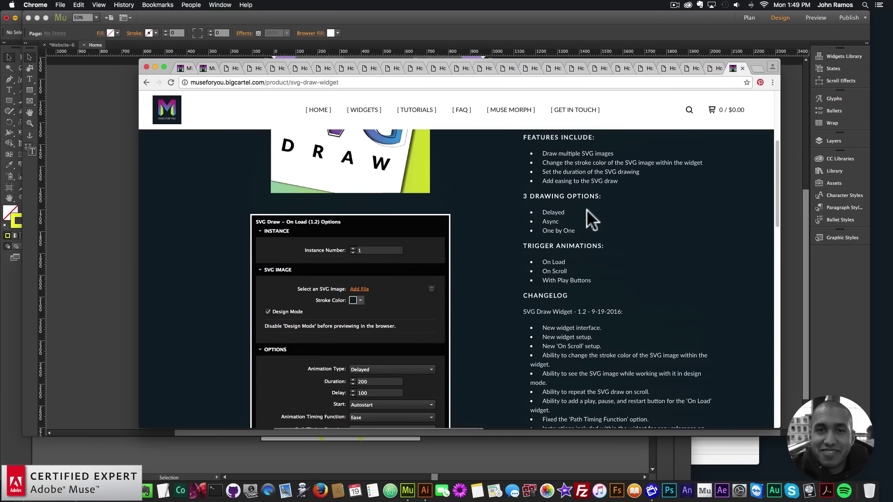
scroll(586, 209, down, 2)
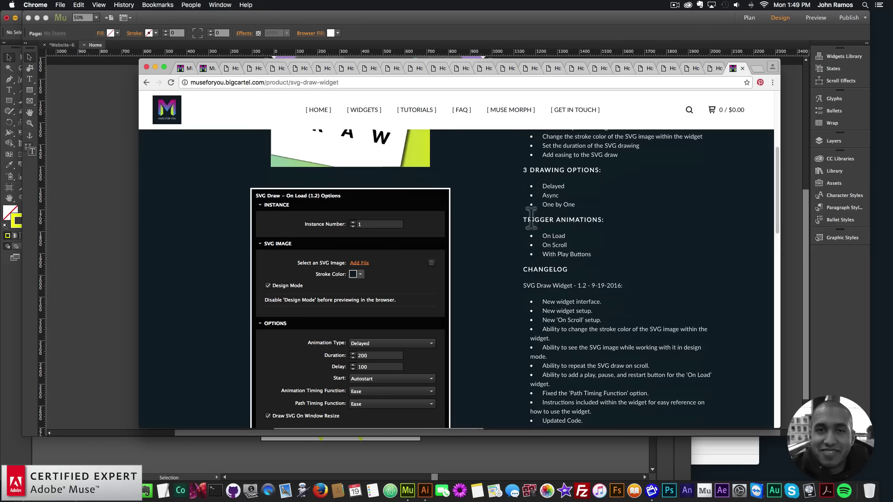
scroll(549, 217, down, 3)
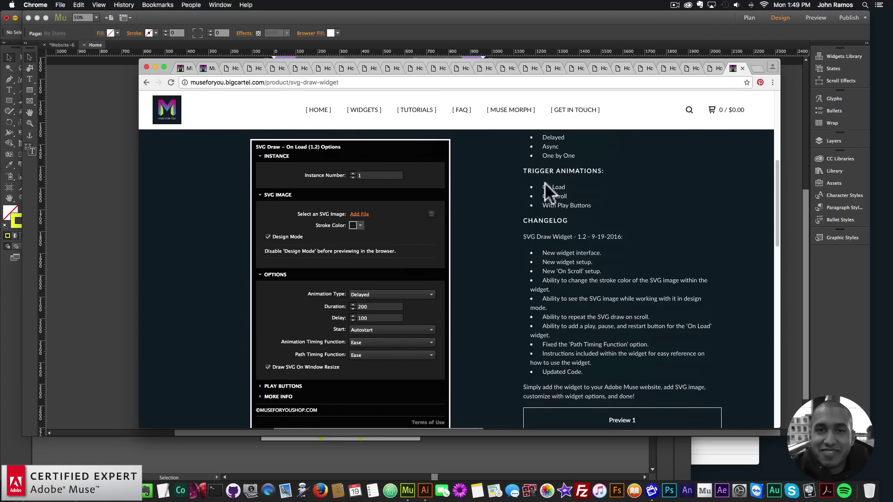
scroll(561, 220, down, 2)
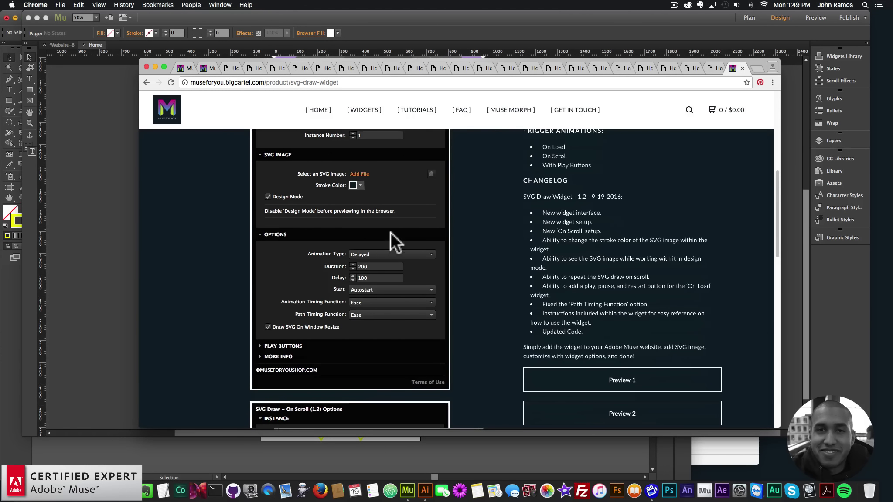
scroll(478, 229, down, 5)
Open the first preview of the widget, scroll through its Delayed, Async and One By One drawings, and return to the product page
click(565, 297)
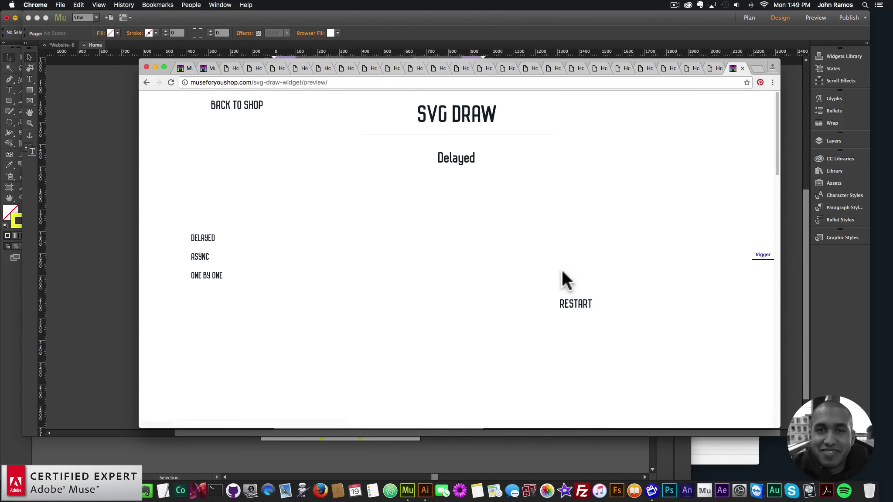
scroll(510, 246, down, 5)
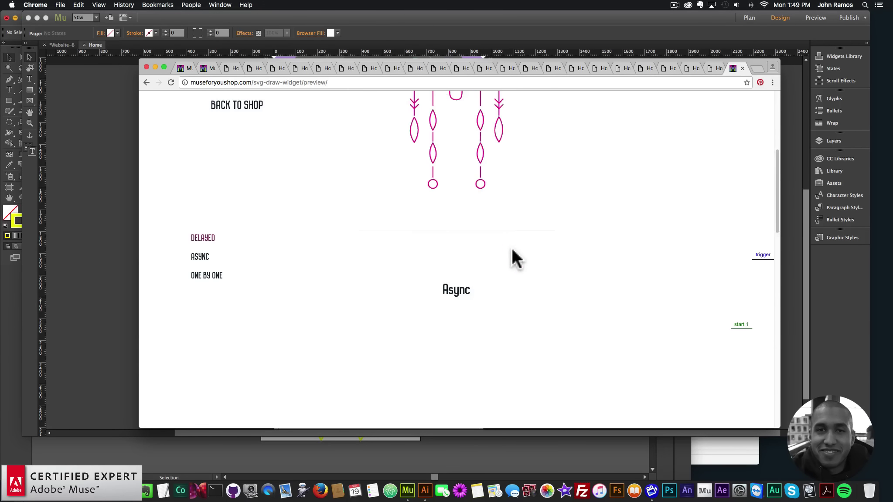
scroll(511, 246, down, 3)
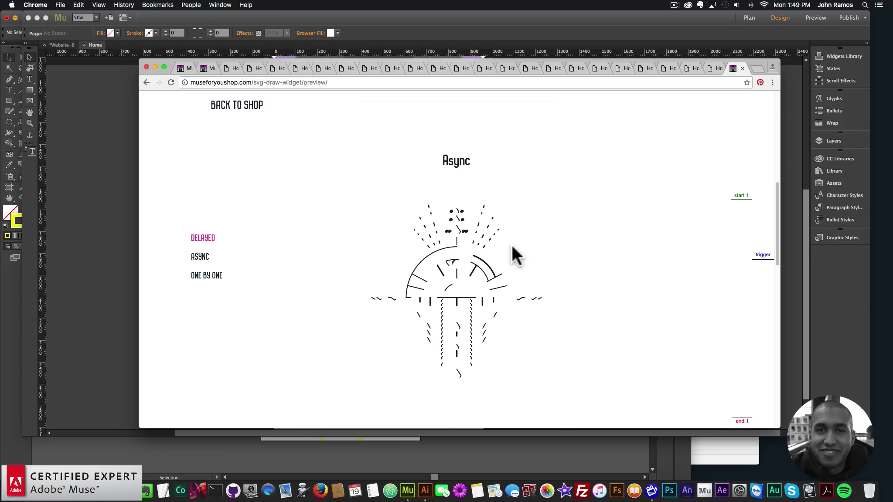
scroll(513, 246, down, 8)
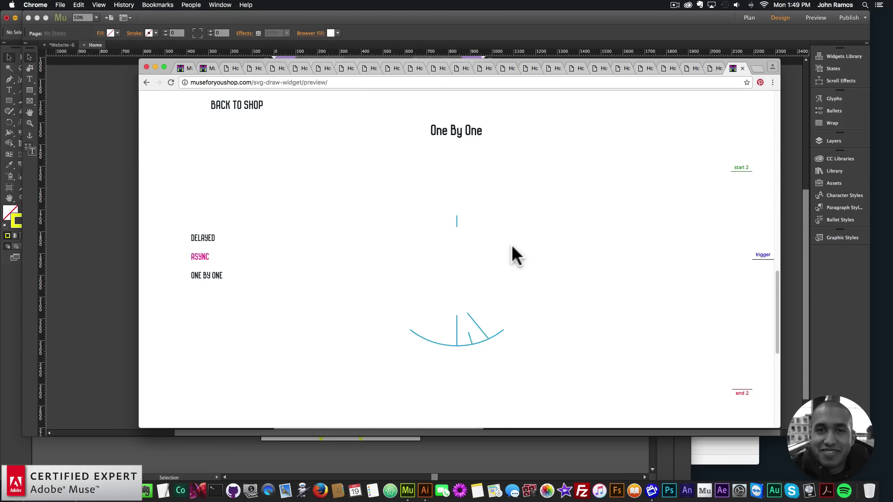
scroll(511, 244, down, 7)
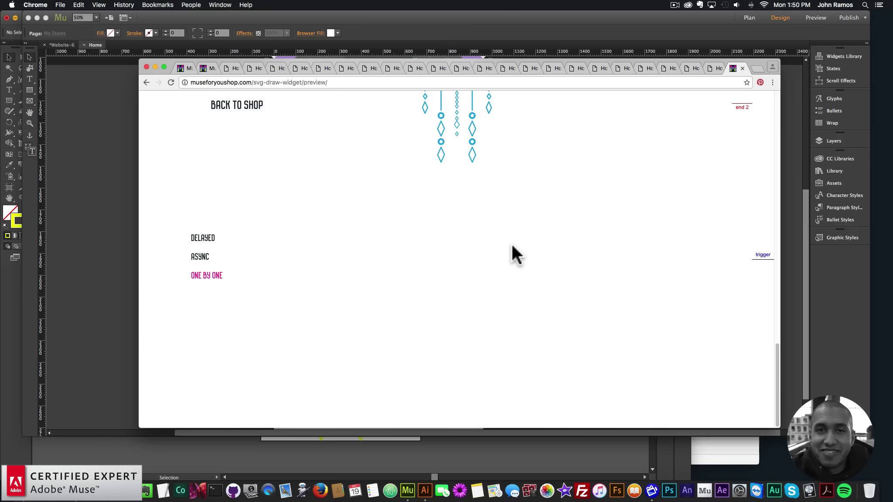
key(Home)
click(146, 83)
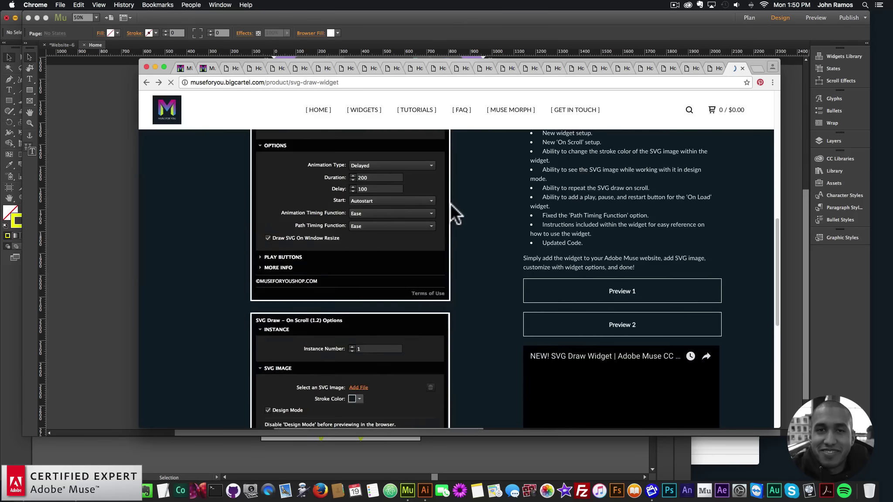